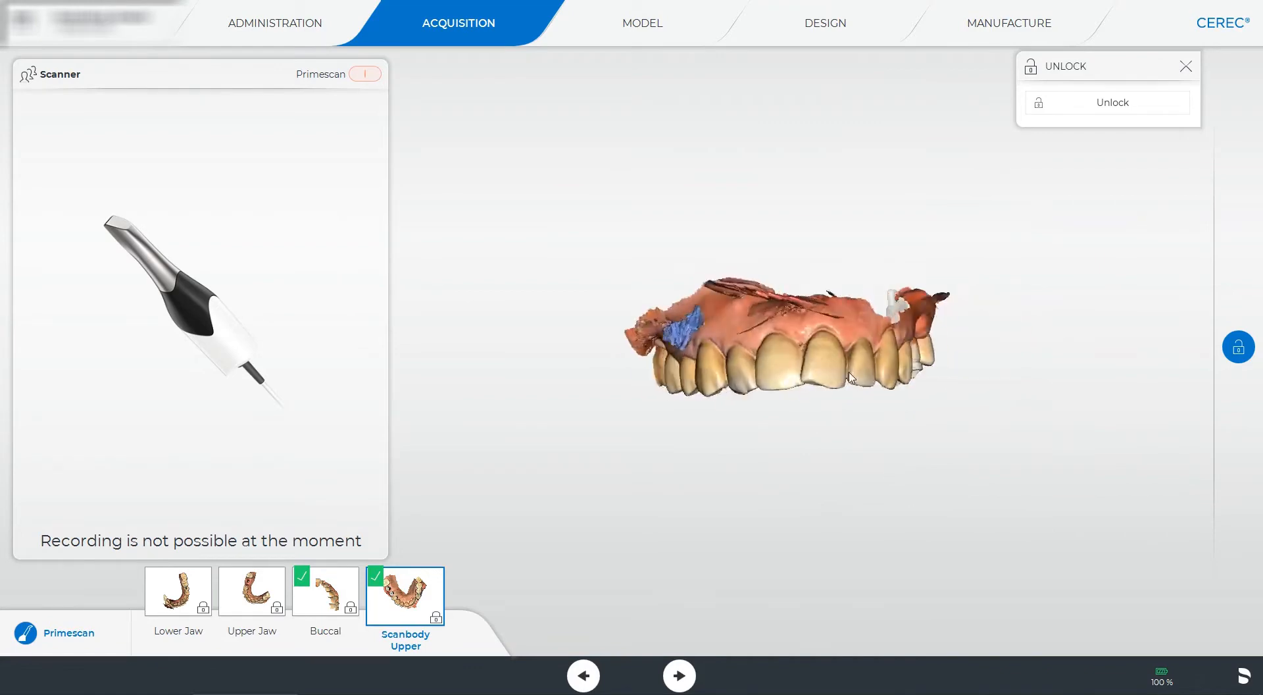
- Open the model phase and examine the upper jaw scan around the two implant sites from several angles
{"action": "left_click", "coordinate": [715, 46]}
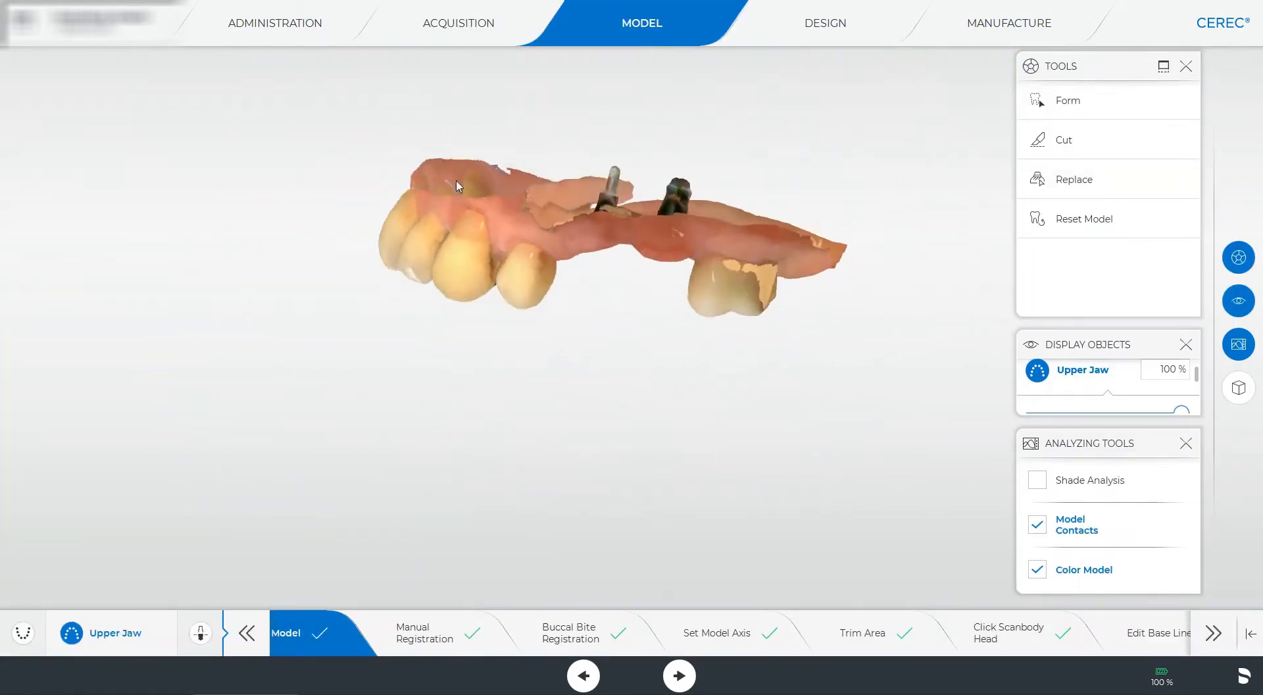
{"action": "left_click_drag", "start_coordinate": [612, 212], "coordinate": [651, 187]}
{"action": "scroll", "coordinate": [651, 186], "scroll_direction": "up", "scroll_amount": 3}
{"action": "right_click_drag", "start_coordinate": [651, 187], "coordinate": [612, 375]}
{"action": "scroll", "coordinate": [611, 375], "scroll_direction": "up", "scroll_amount": 4}
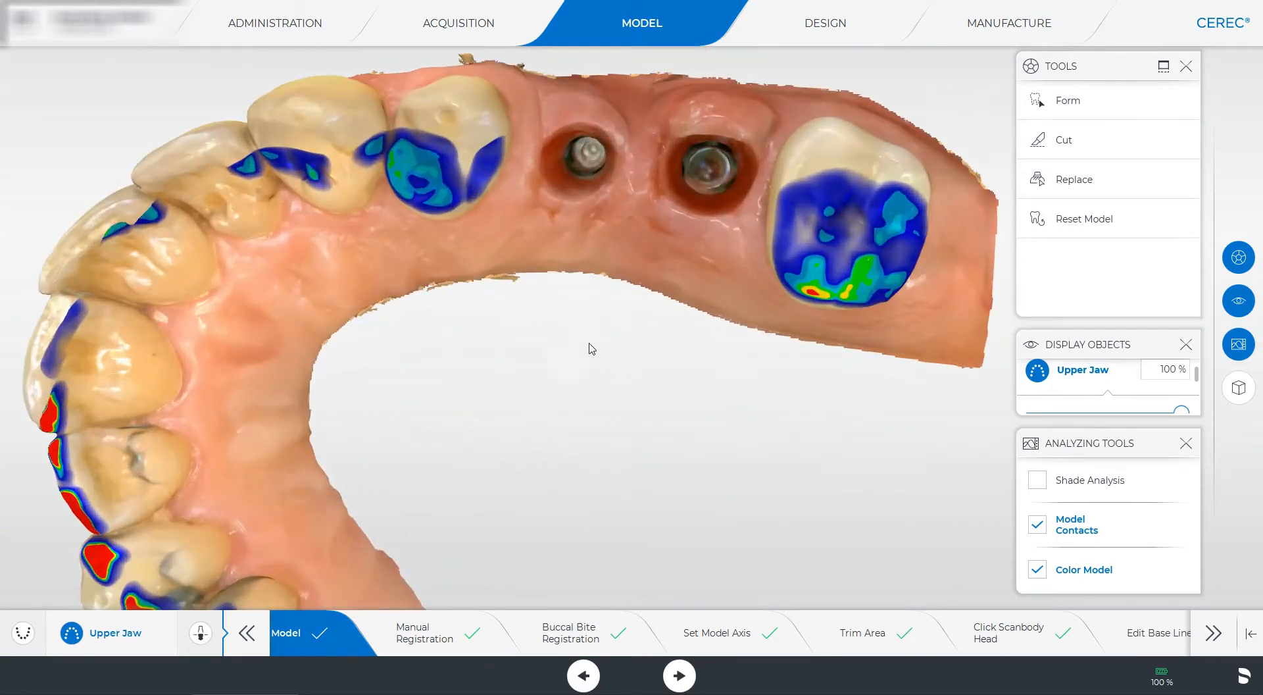
{"action": "left_click_drag", "start_coordinate": [590, 346], "coordinate": [564, 385]}
{"action": "scroll", "coordinate": [562, 388], "scroll_direction": "down", "scroll_amount": 4}
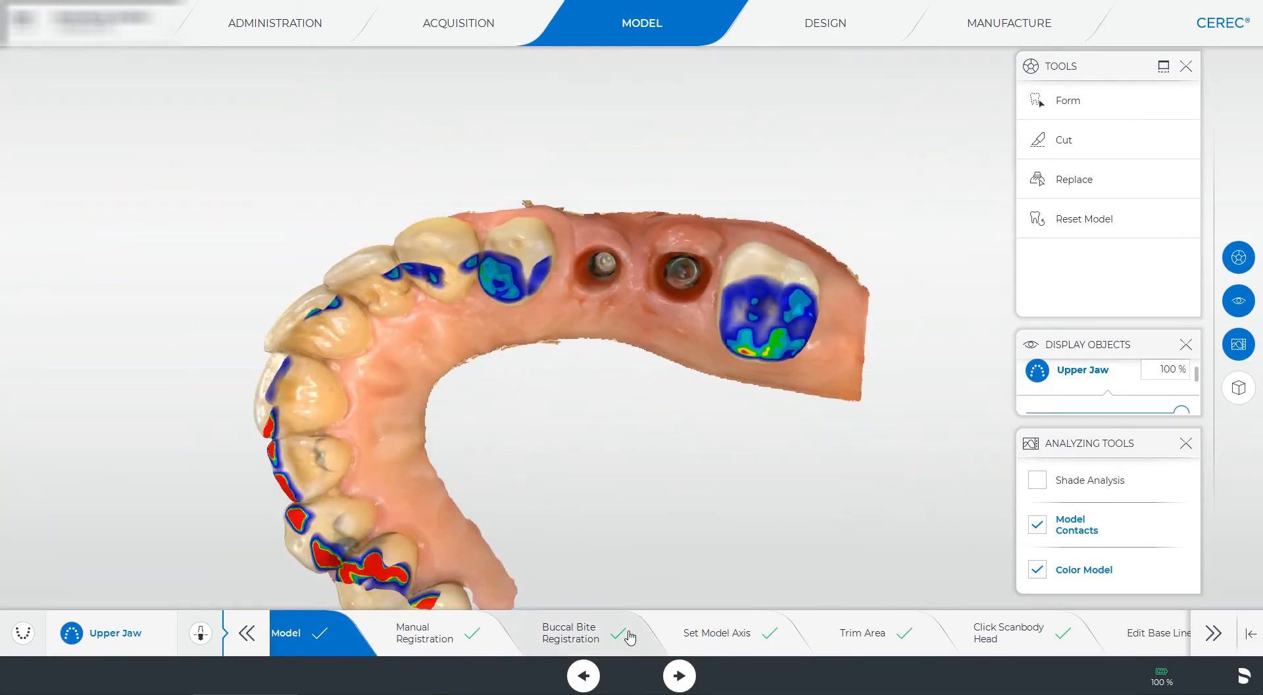
- Check the upper jaw's alignment in the Set Model Axis stage and continue to the restoration design
{"action": "left_click", "coordinate": [721, 649]}
{"action": "left_click", "coordinate": [717, 391]}
{"action": "left_click", "coordinate": [679, 675]}
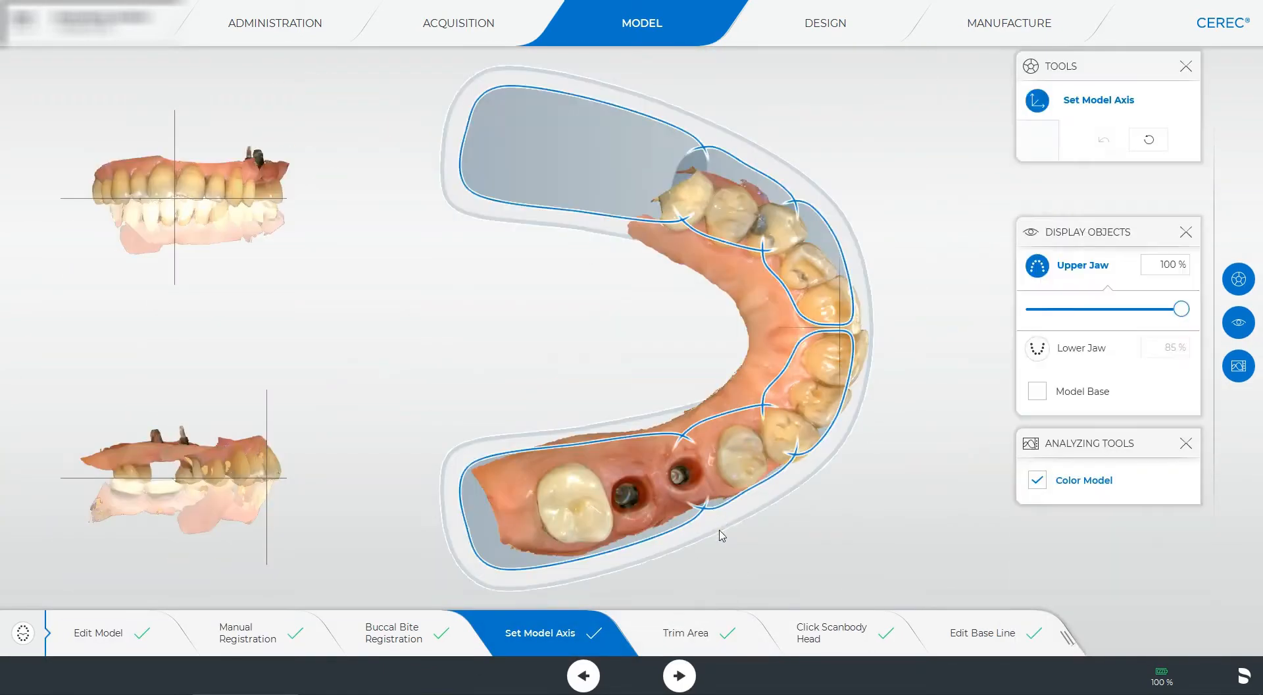
{"action": "left_click_drag", "start_coordinate": [575, 408], "coordinate": [427, 453]}
{"action": "scroll", "coordinate": [541, 386], "scroll_direction": "up", "scroll_amount": 4}
{"action": "scroll", "coordinate": [406, 474], "scroll_direction": "up", "scroll_amount": 3}
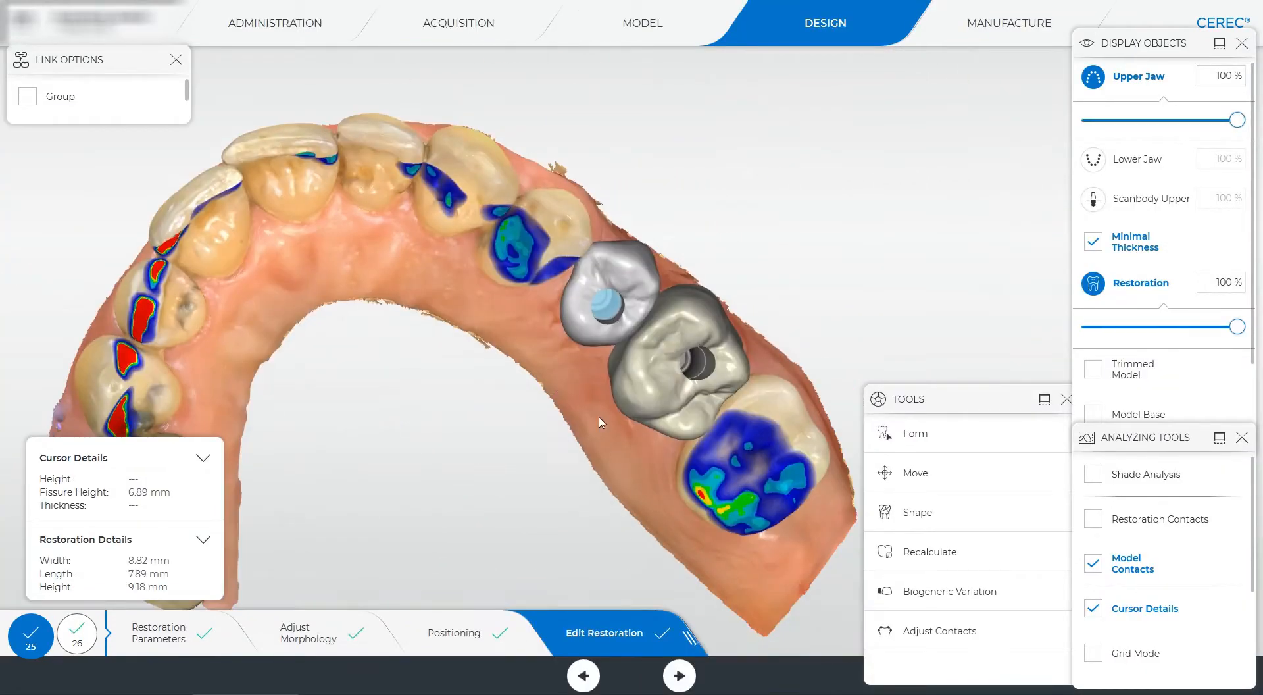
- Go through the Adjust Morphology stage to Positioning and make restoration 25 the active crown
{"action": "left_click", "coordinate": [304, 650]}
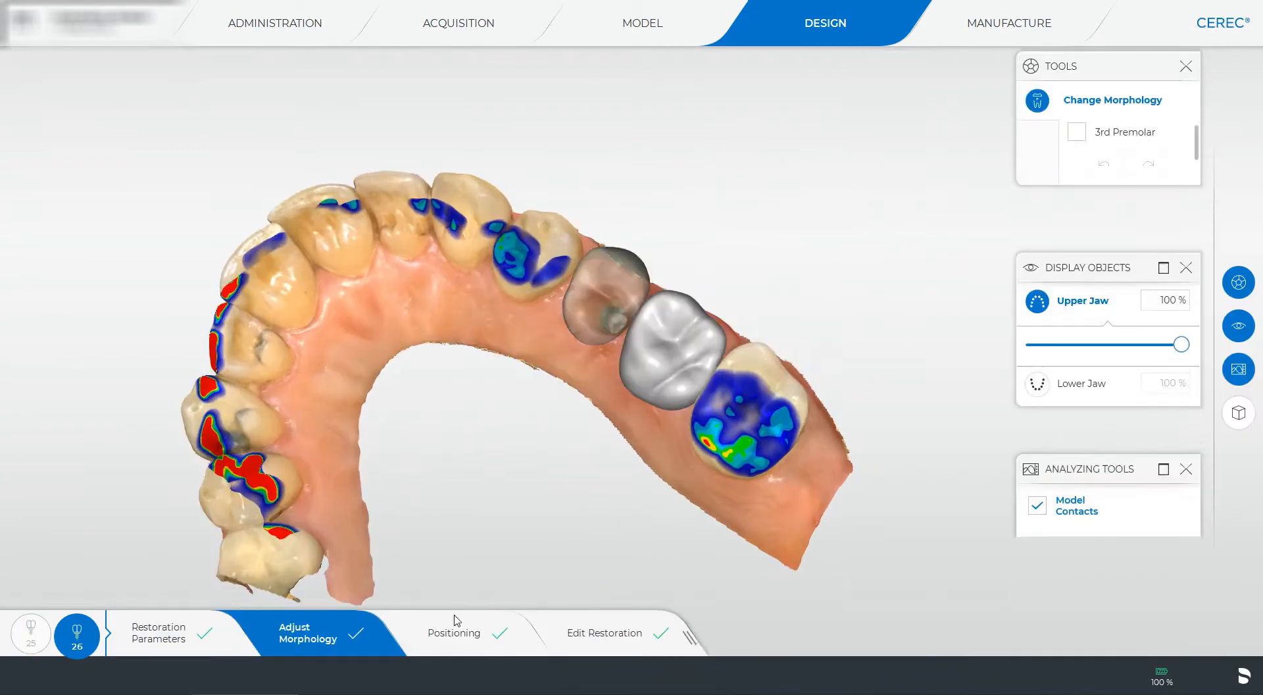
{"action": "left_click", "coordinate": [454, 632]}
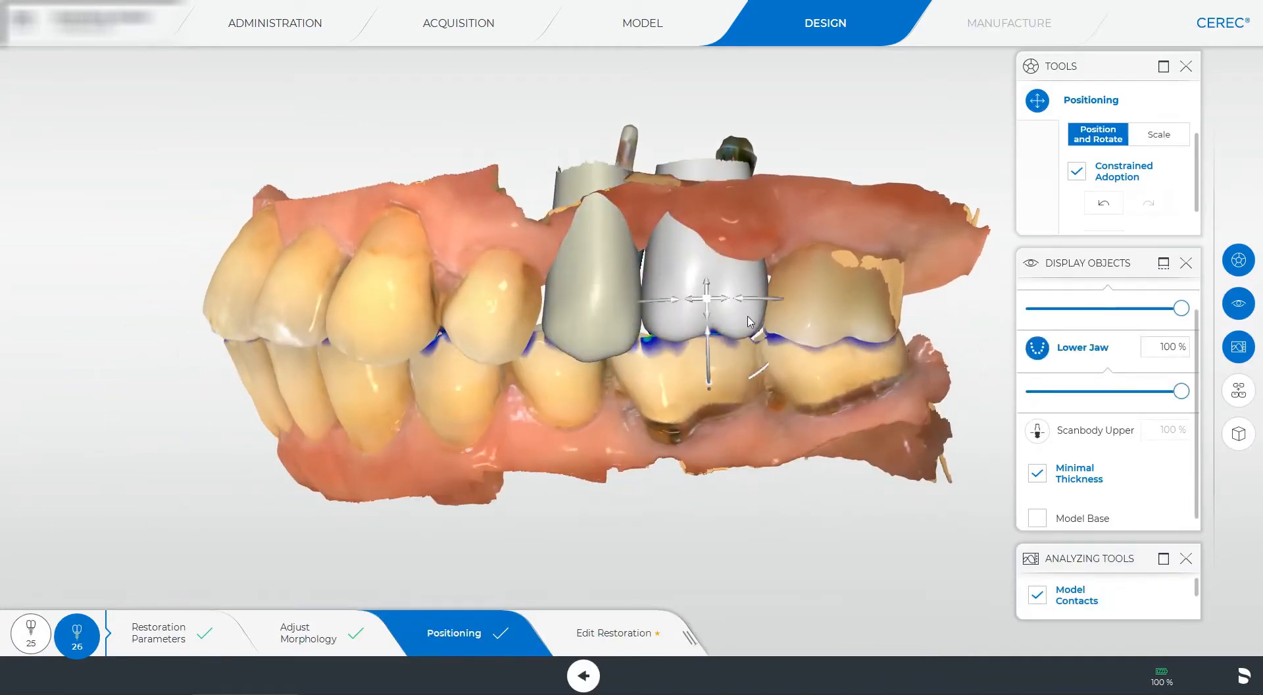
{"action": "left_click_drag", "start_coordinate": [752, 367], "coordinate": [954, 382]}
{"action": "left_click", "coordinate": [31, 633]}
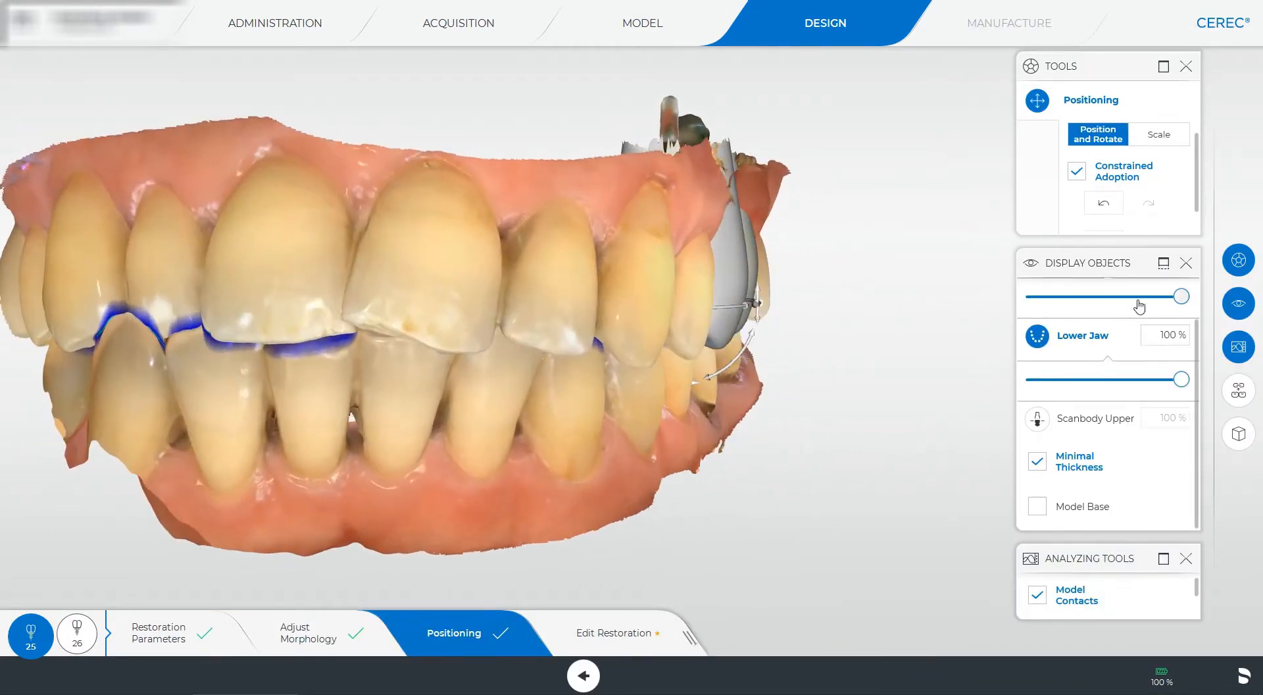
- Adjust the vertical position of the tooth 25 crown against the opposing lower teeth
{"action": "left_click", "coordinate": [1137, 298]}
{"action": "left_click_drag", "start_coordinate": [757, 273], "coordinate": [714, 276]}
{"action": "left_click_drag", "start_coordinate": [1136, 296], "coordinate": [1210, 285]}
{"action": "scroll", "coordinate": [888, 315], "scroll_direction": "down", "scroll_amount": 3}
{"action": "left_click_drag", "start_coordinate": [888, 316], "coordinate": [684, 322]}
{"action": "scroll", "coordinate": [592, 315], "scroll_direction": "up", "scroll_amount": 3}
{"action": "double_click", "coordinate": [553, 311]}
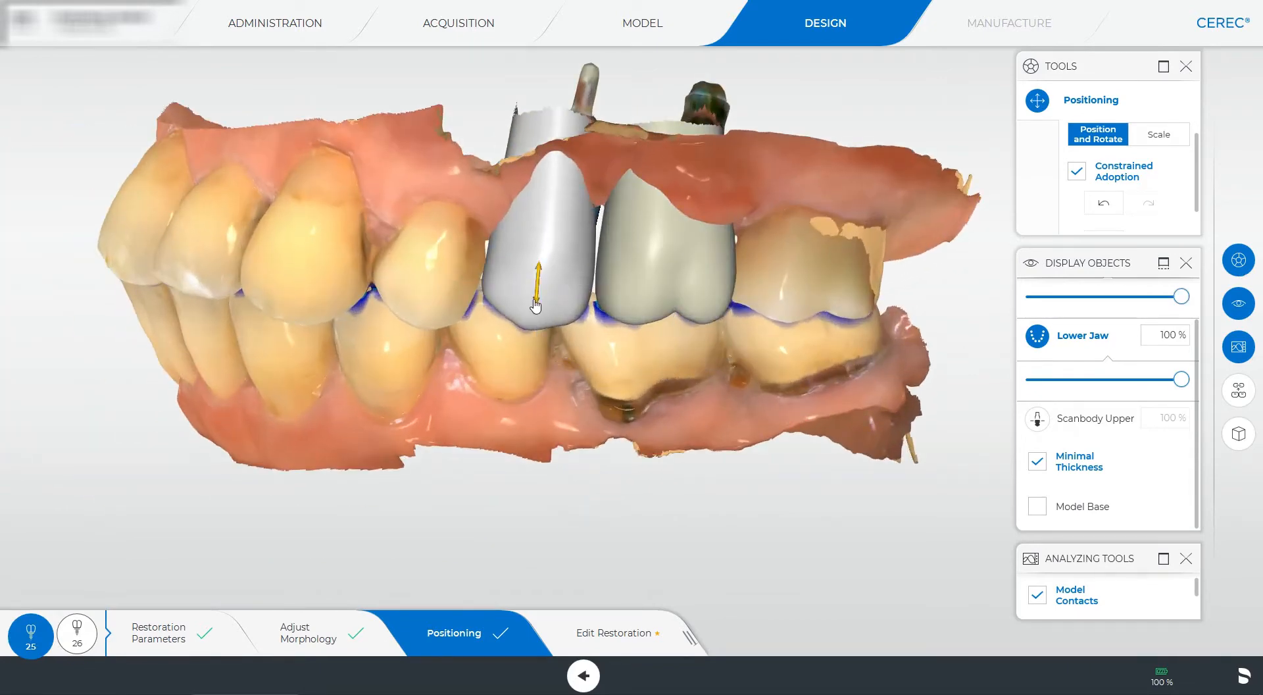
- Adjust the vertical position of the tooth 26 crown relative to the opposing teeth and its neighbours
{"action": "double_click", "coordinate": [659, 285]}
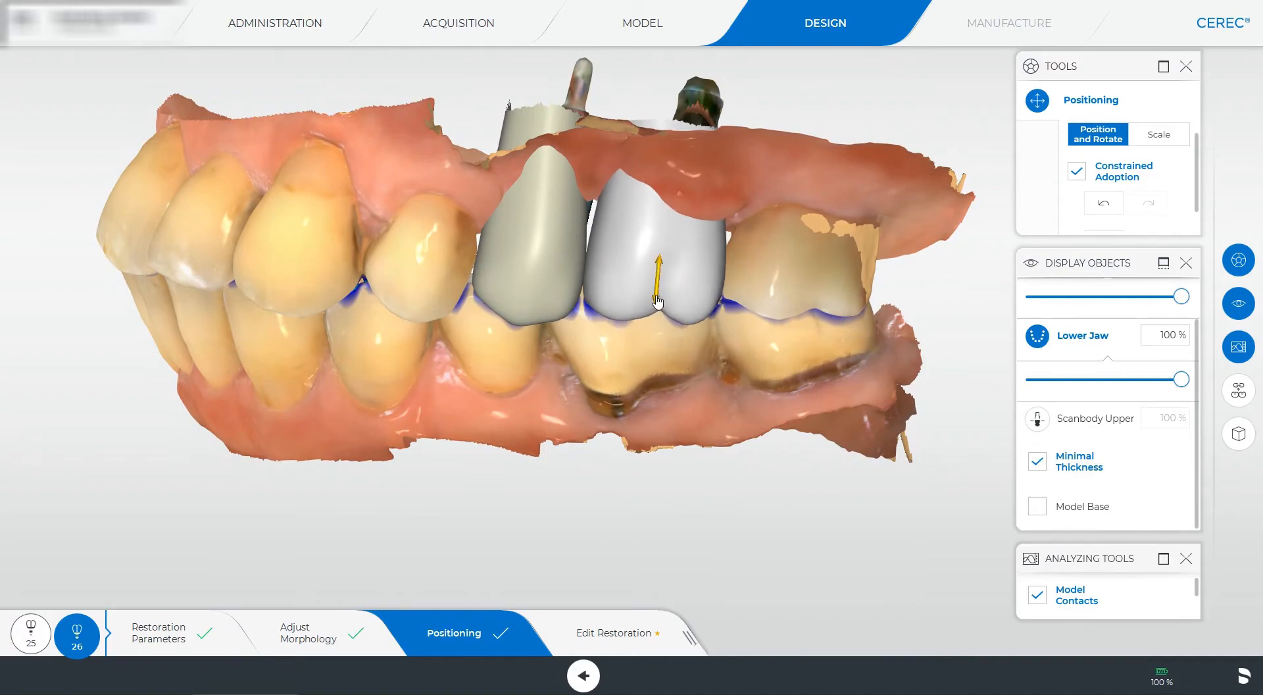
{"action": "left_click_drag", "start_coordinate": [411, 322], "coordinate": [732, 277]}
{"action": "double_click", "coordinate": [596, 261]}
{"action": "left_click_drag", "start_coordinate": [908, 316], "coordinate": [635, 310]}
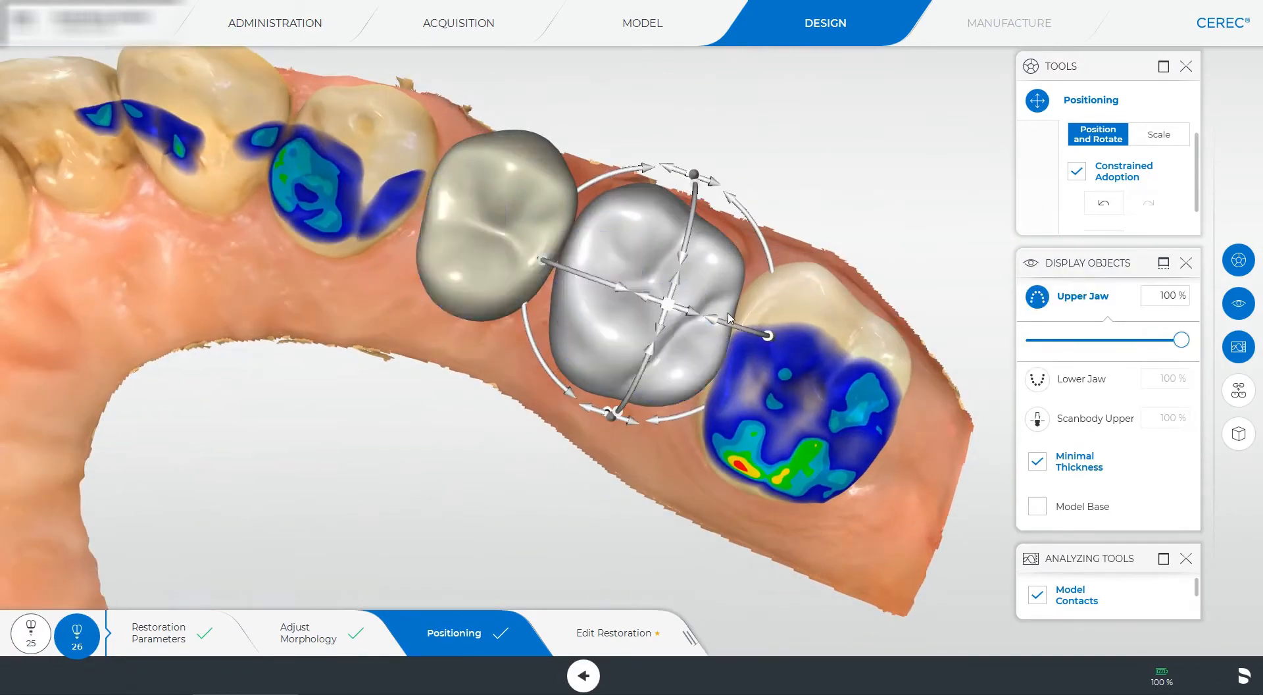
- Make the upper jaw translucent at 47 % and position the tooth 25 and 26 crowns over their implant bases
{"action": "left_click_drag", "start_coordinate": [571, 549], "coordinate": [553, 462]}
{"action": "double_click", "coordinate": [528, 335]}
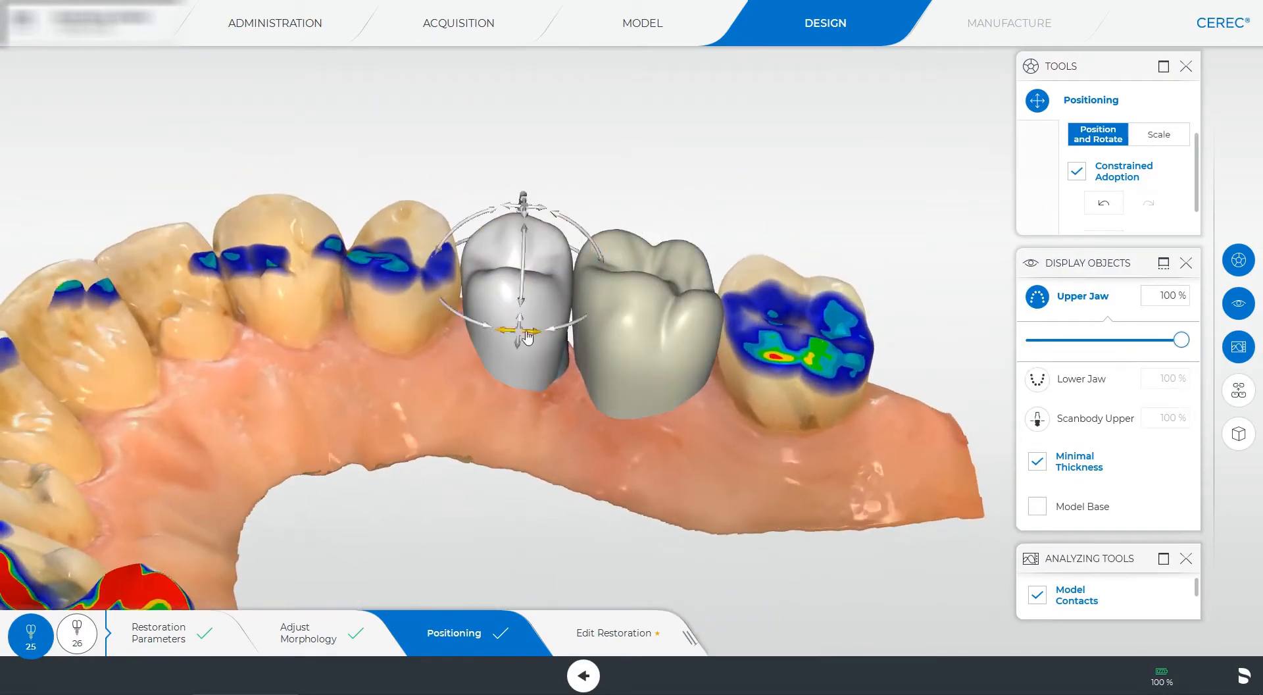
{"action": "left_click_drag", "start_coordinate": [1182, 340], "coordinate": [1082, 339]}
{"action": "double_click", "coordinate": [651, 329]}
{"action": "left_click_drag", "start_coordinate": [658, 520], "coordinate": [623, 485]}
{"action": "scroll", "coordinate": [623, 485], "scroll_direction": "up", "scroll_amount": 3}
{"action": "double_click", "coordinate": [543, 276]}
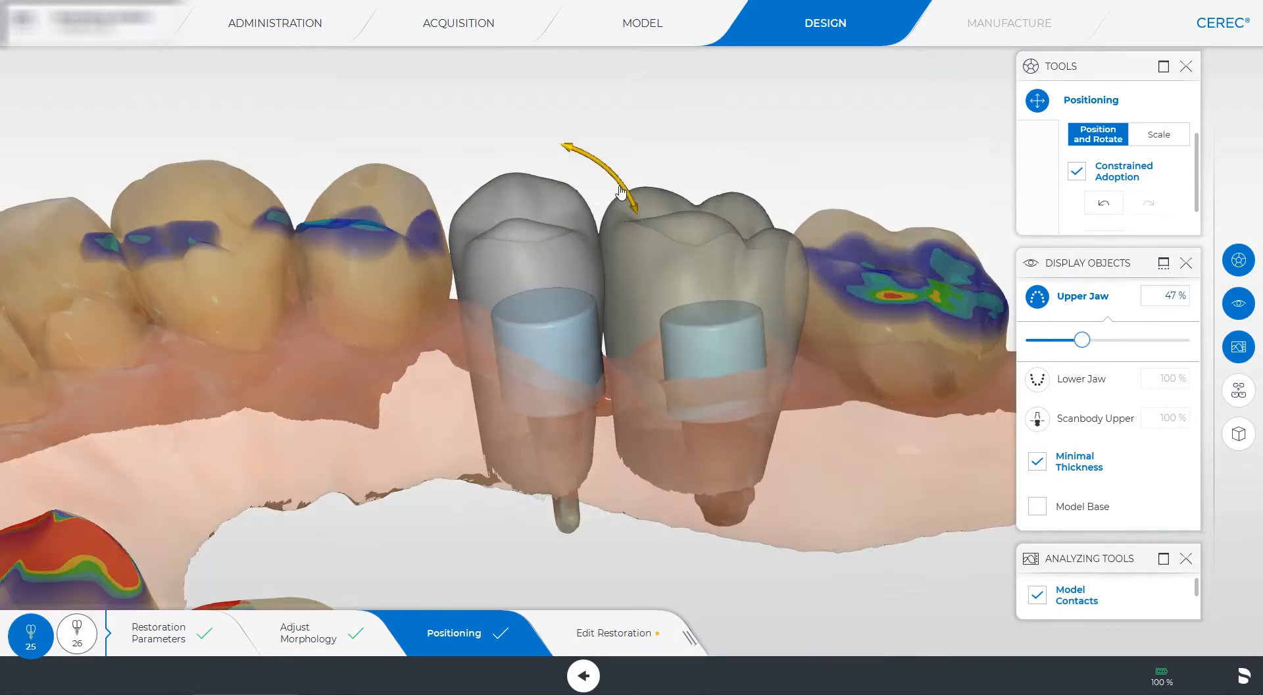
- Return the upper jaw's opacity to 100 % and fine-tune the tooth 25 crown's position and rotation
{"action": "left_click_drag", "start_coordinate": [579, 197], "coordinate": [592, 461]}
{"action": "scroll", "coordinate": [592, 421], "scroll_direction": "down", "scroll_amount": 3}
{"action": "left_click_drag", "start_coordinate": [1082, 340], "coordinate": [1182, 339]}
{"action": "left_click_drag", "start_coordinate": [513, 407], "coordinate": [556, 370]}
{"action": "scroll", "coordinate": [555, 370], "scroll_direction": "up", "scroll_amount": 3}
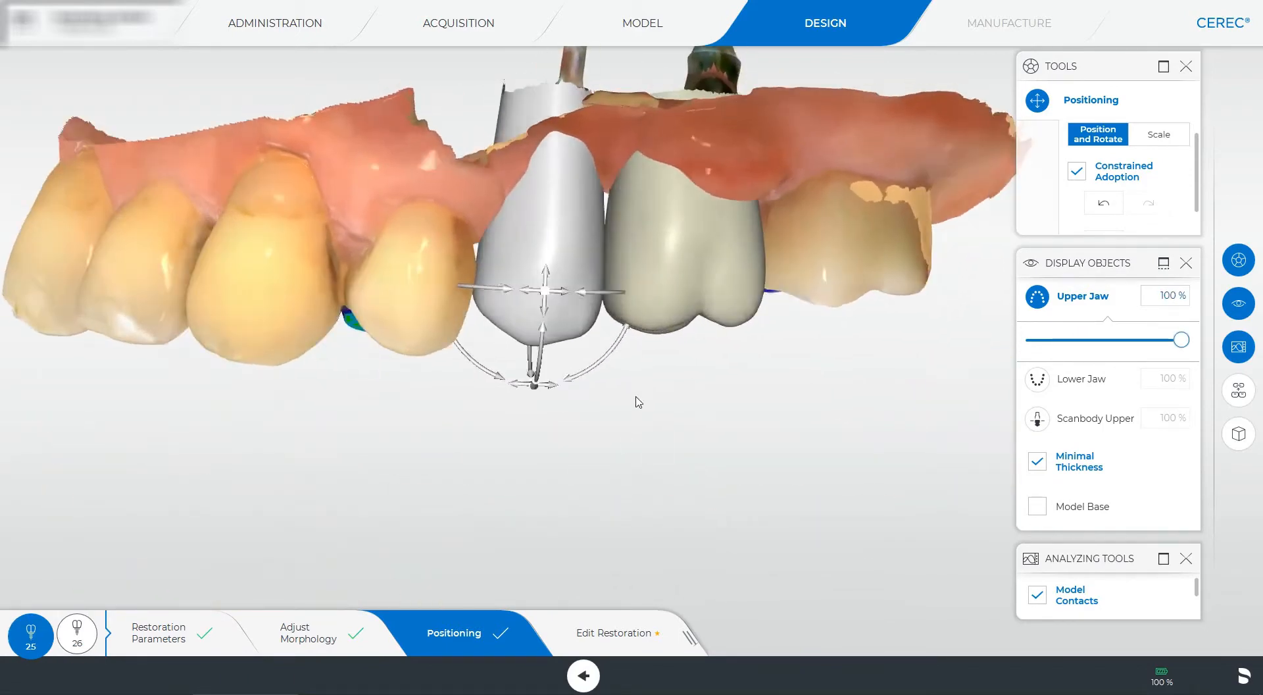
{"action": "left_click_drag", "start_coordinate": [637, 401], "coordinate": [628, 395]}
{"action": "left_click", "coordinate": [1159, 135]}
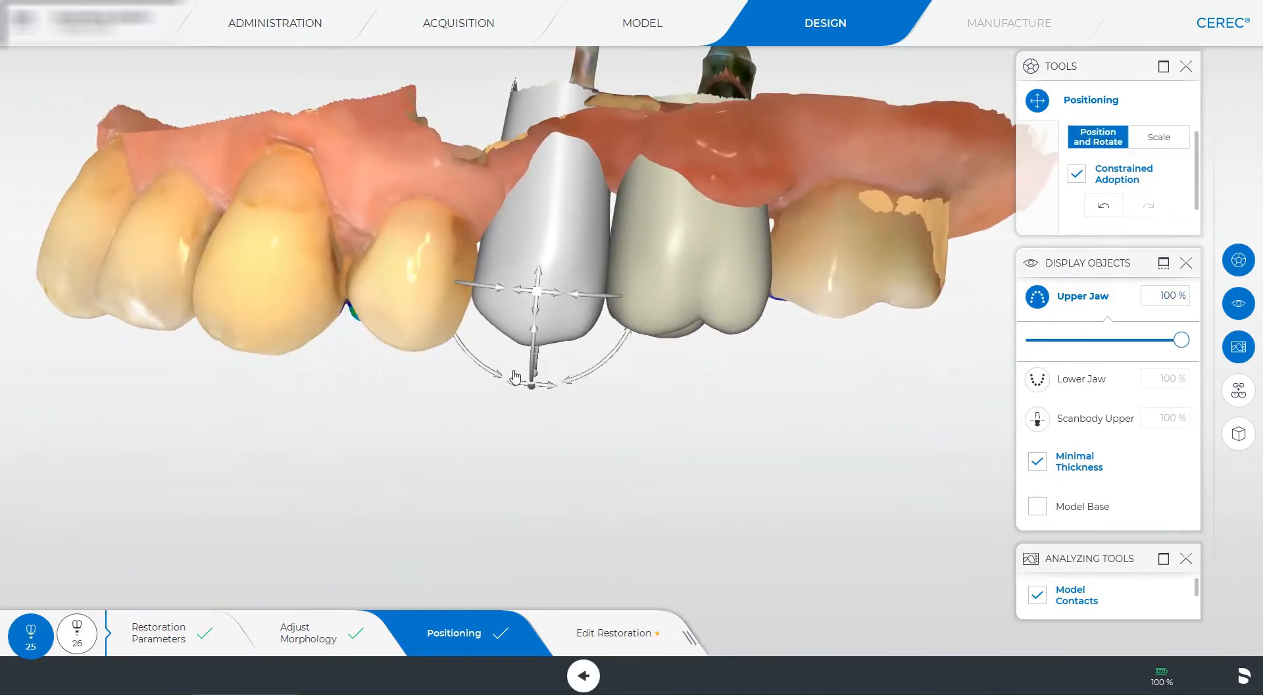
- Display the lower jaw and refine the tooth 26 crown's position against the opposing teeth
{"action": "scroll", "coordinate": [535, 323], "scroll_direction": "down", "scroll_amount": 3}
{"action": "double_click", "coordinate": [687, 276]}
{"action": "left_click", "coordinate": [1037, 379]}
{"action": "left_click_drag", "start_coordinate": [776, 342], "coordinate": [970, 319]}
{"action": "left_click", "coordinate": [1122, 340]}
{"action": "double_click", "coordinate": [631, 312]}
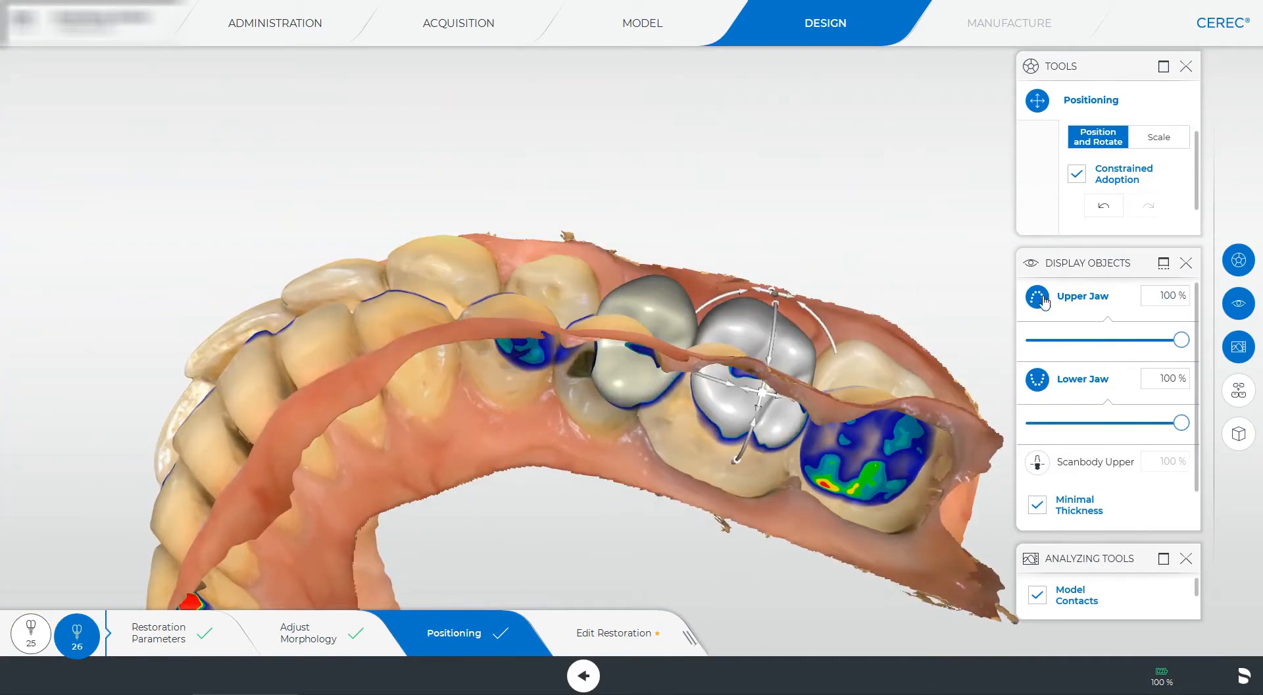
- Calculate both restorations and set the grouped crowns' Biogeneric Variation to 0.10
{"action": "left_click", "coordinate": [665, 648]}
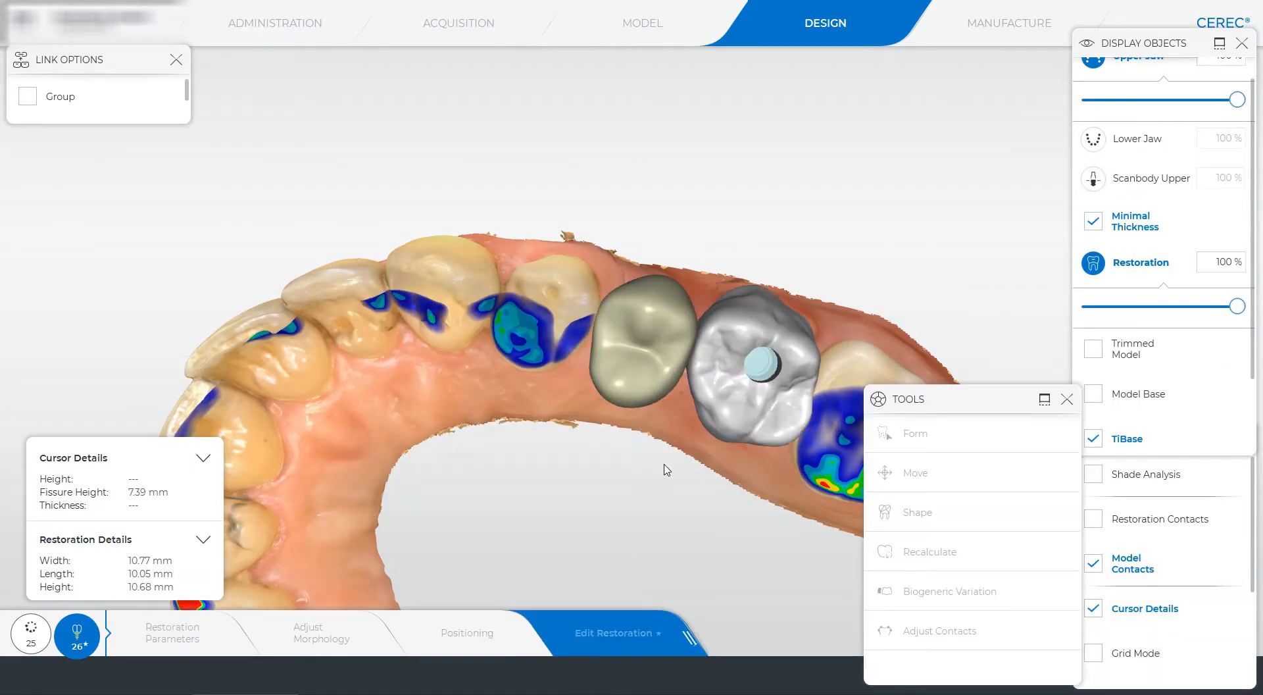
{"action": "left_click", "coordinate": [908, 590]}
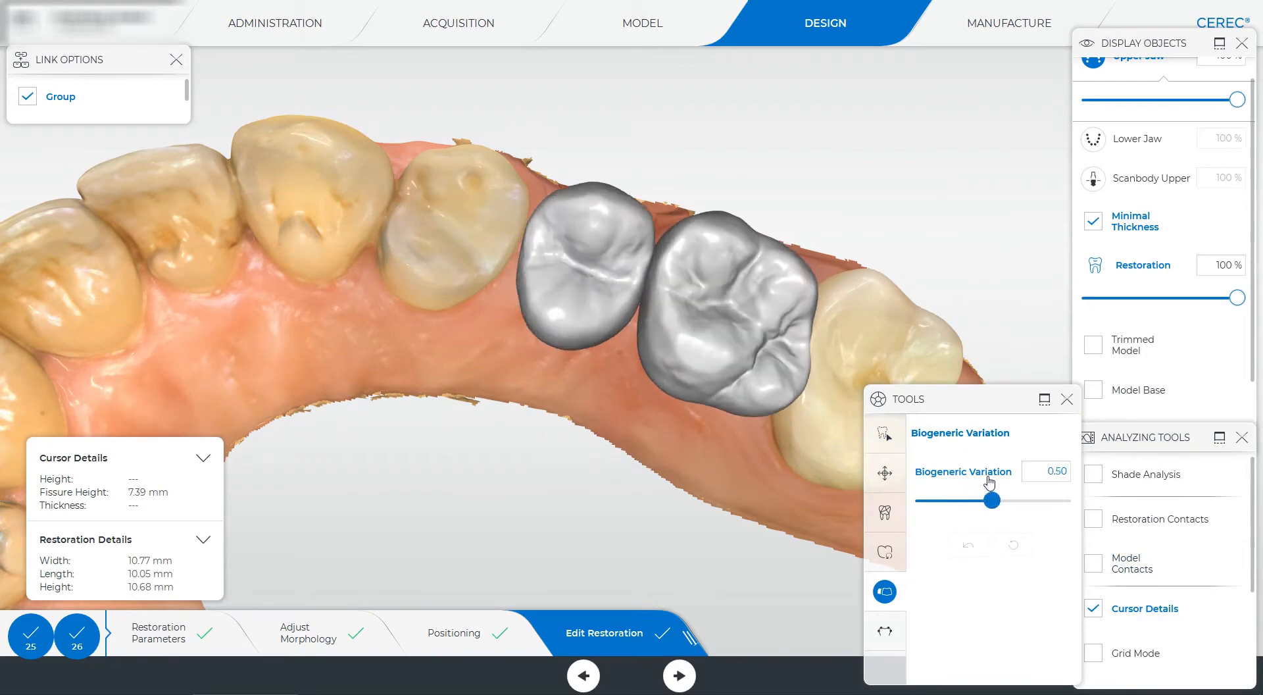
{"action": "left_click_drag", "start_coordinate": [989, 480], "coordinate": [1021, 473]}
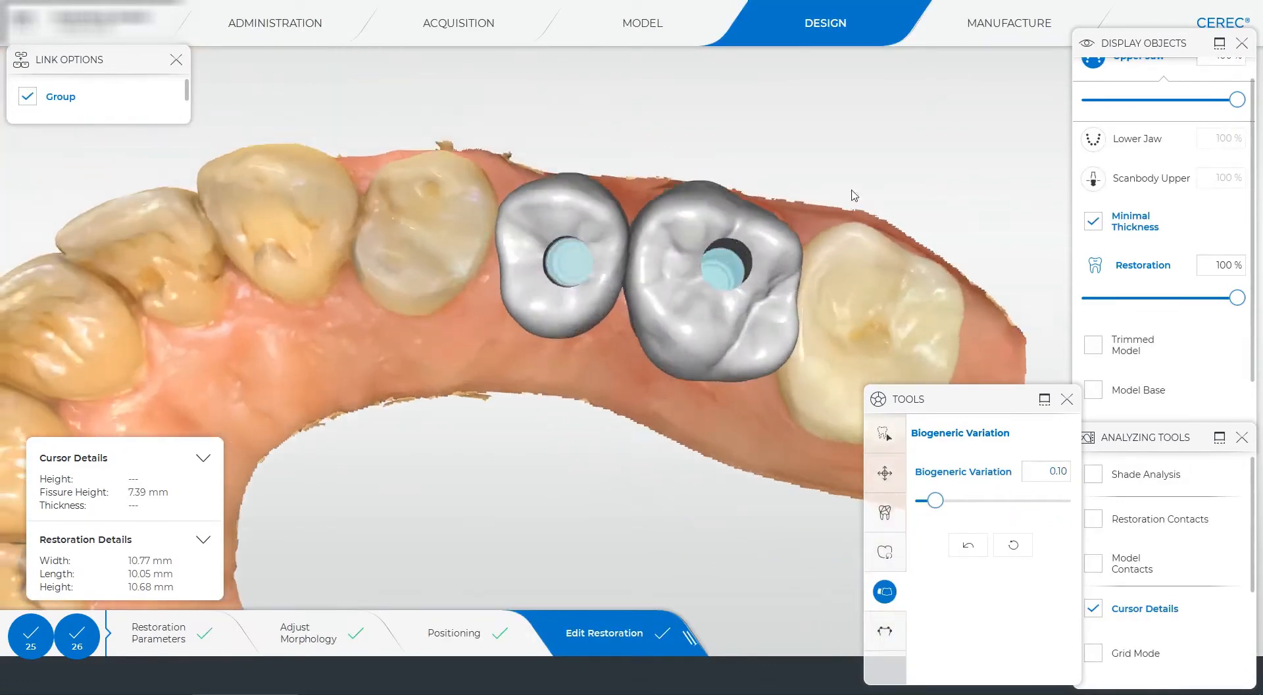
- Show the trimmed model and reshape the tooth 25 crown near its base with circular 2-directional Shape at size 2.98
{"action": "left_click", "coordinate": [1112, 353]}
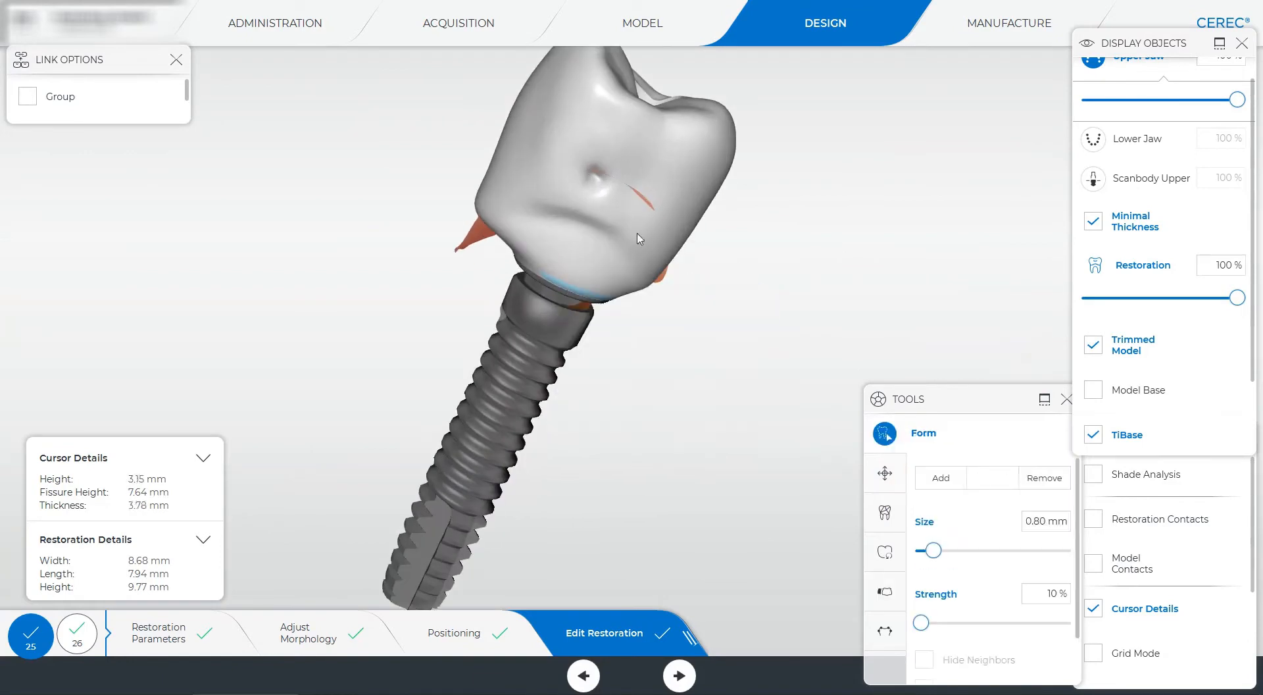
{"action": "left_click", "coordinate": [887, 511]}
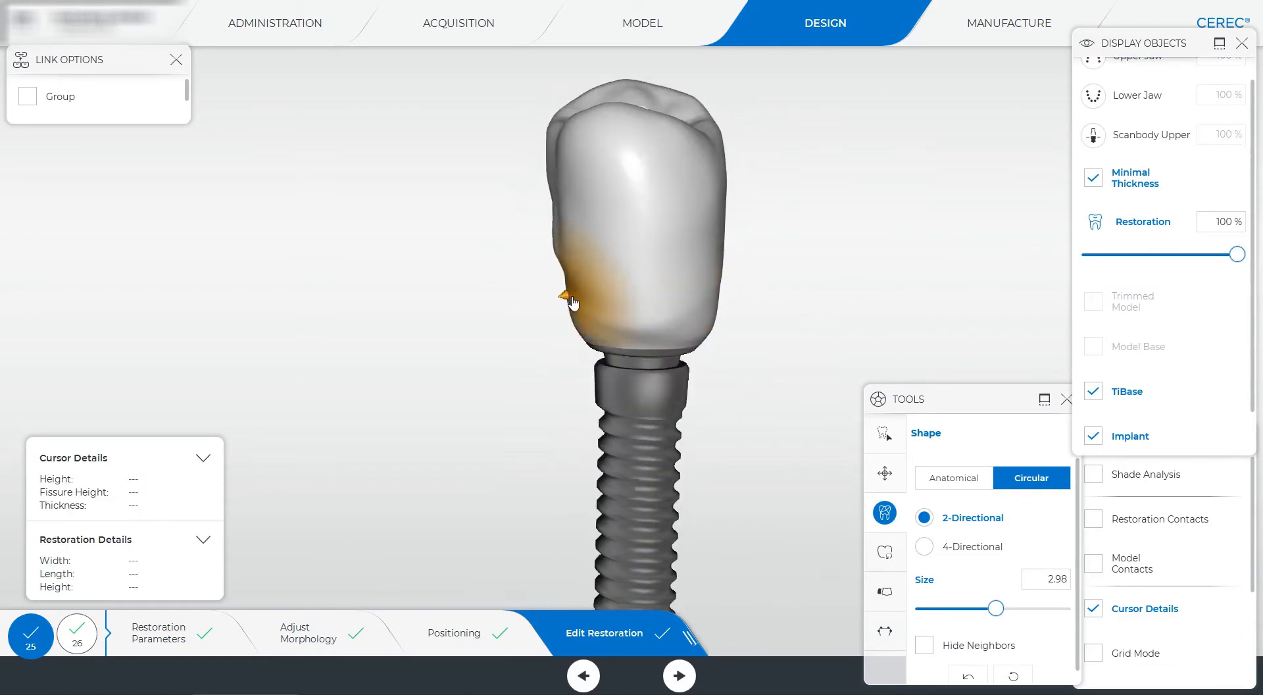
{"action": "middle_click_drag", "start_coordinate": [572, 301], "coordinate": [710, 255]}
{"action": "scroll", "coordinate": [1124, 125], "scroll_direction": "up", "scroll_amount": 1}
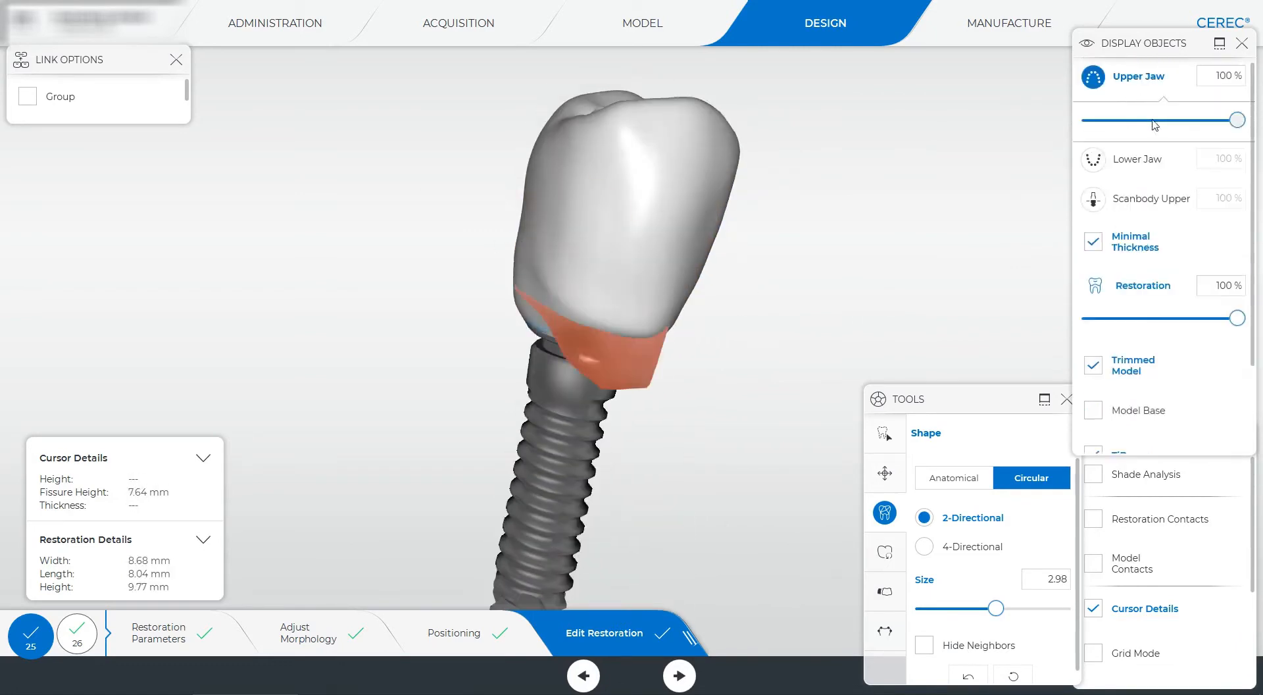
- Hide the trimmed model and view the tooth 25 crown with the full upper jaw
{"action": "left_click", "coordinate": [1152, 121]}
{"action": "middle_click_drag", "start_coordinate": [816, 205], "coordinate": [559, 264]}
{"action": "left_click", "coordinate": [1093, 366]}
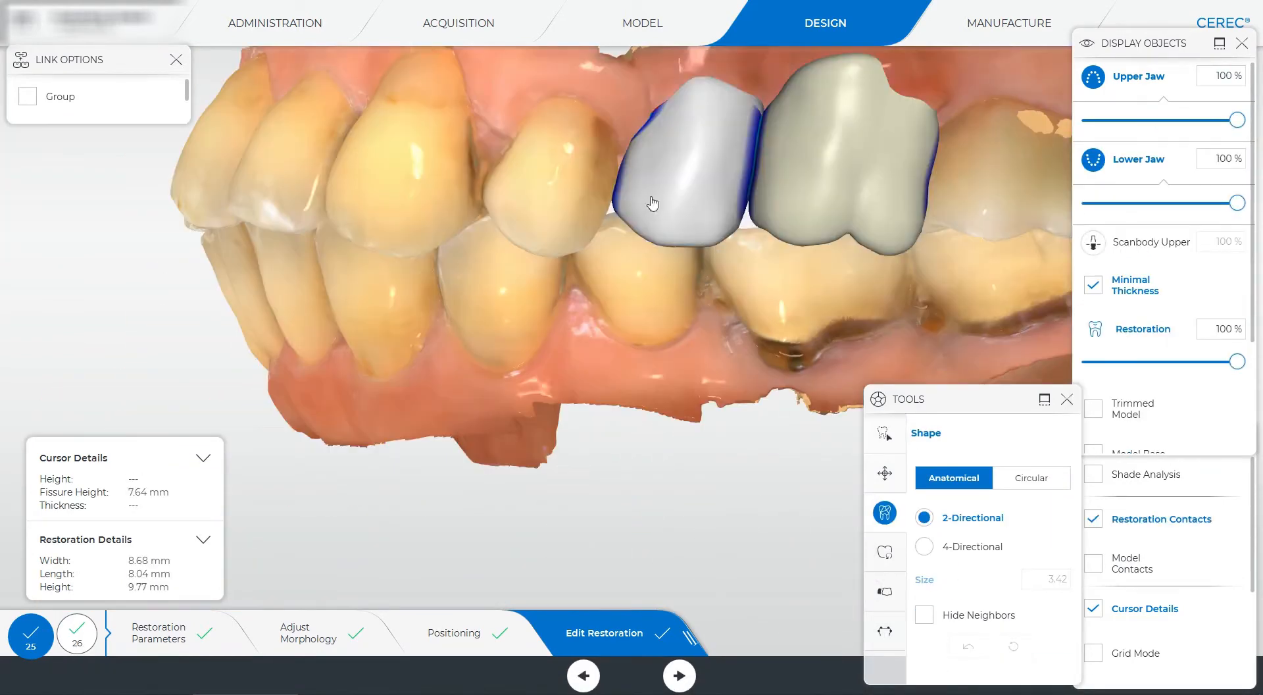
- Place a distance line from the cusp tip of the tooth mesial to crown 25 to the molar distal to crown 26
{"action": "middle_click_drag", "start_coordinate": [654, 204], "coordinate": [718, 310]}
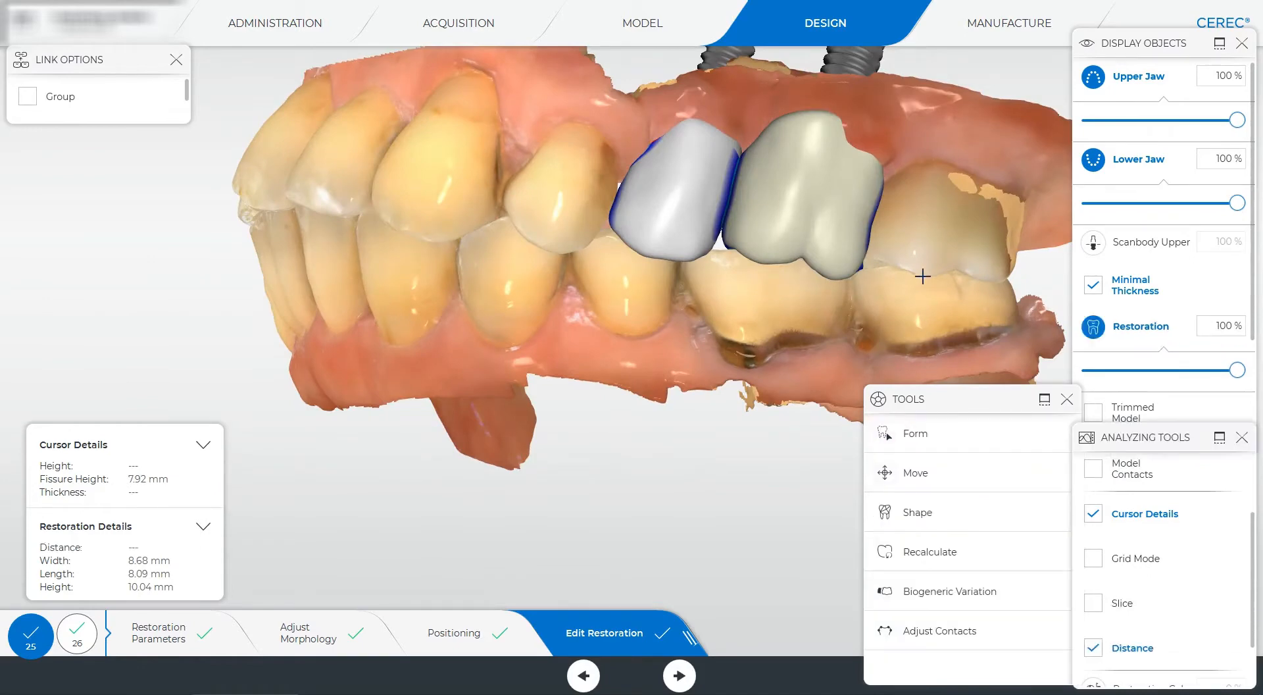
{"action": "scroll", "coordinate": [676, 324], "scroll_direction": "up", "scroll_amount": 3}
{"action": "right_click_drag", "start_coordinate": [692, 318], "coordinate": [610, 325]}
- Reshape the tooth 25 crown's mesial side with anatomical 4-directional Shape, using the distance line as reference
{"action": "right_click", "coordinate": [610, 325]}
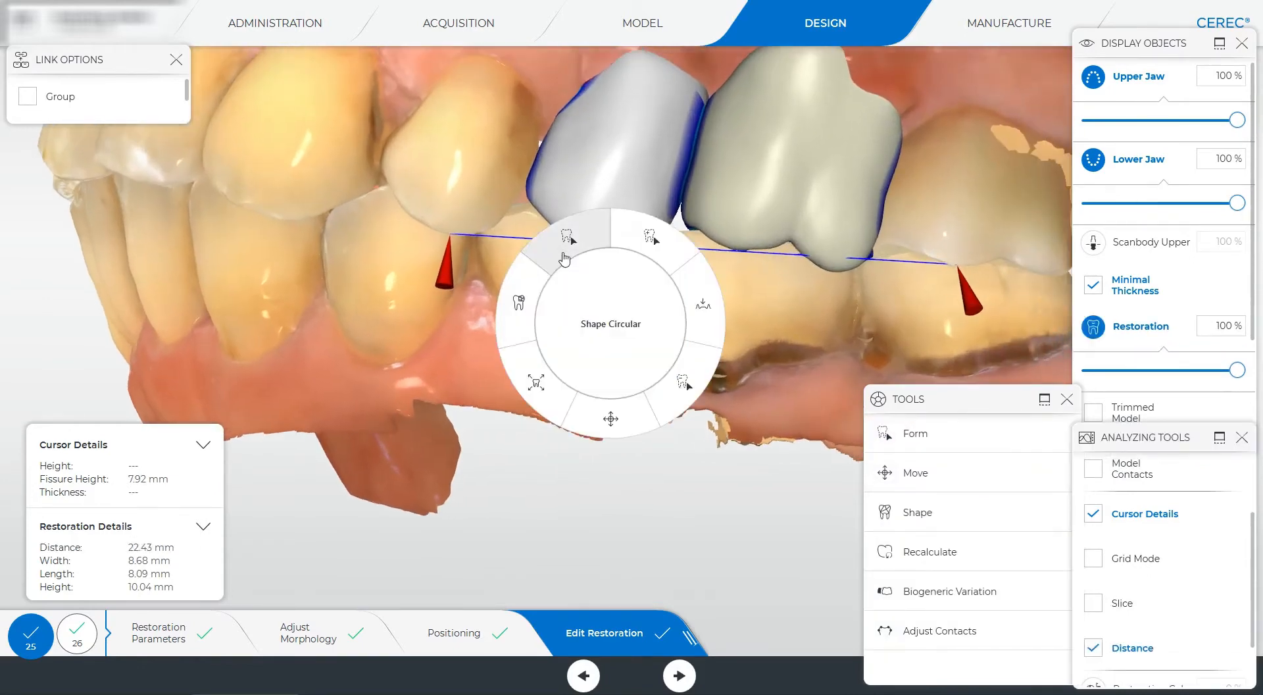
{"action": "left_click", "coordinate": [567, 257]}
{"action": "left_click", "coordinate": [841, 265]}
{"action": "middle_click_drag", "start_coordinate": [842, 261], "coordinate": [519, 206]}
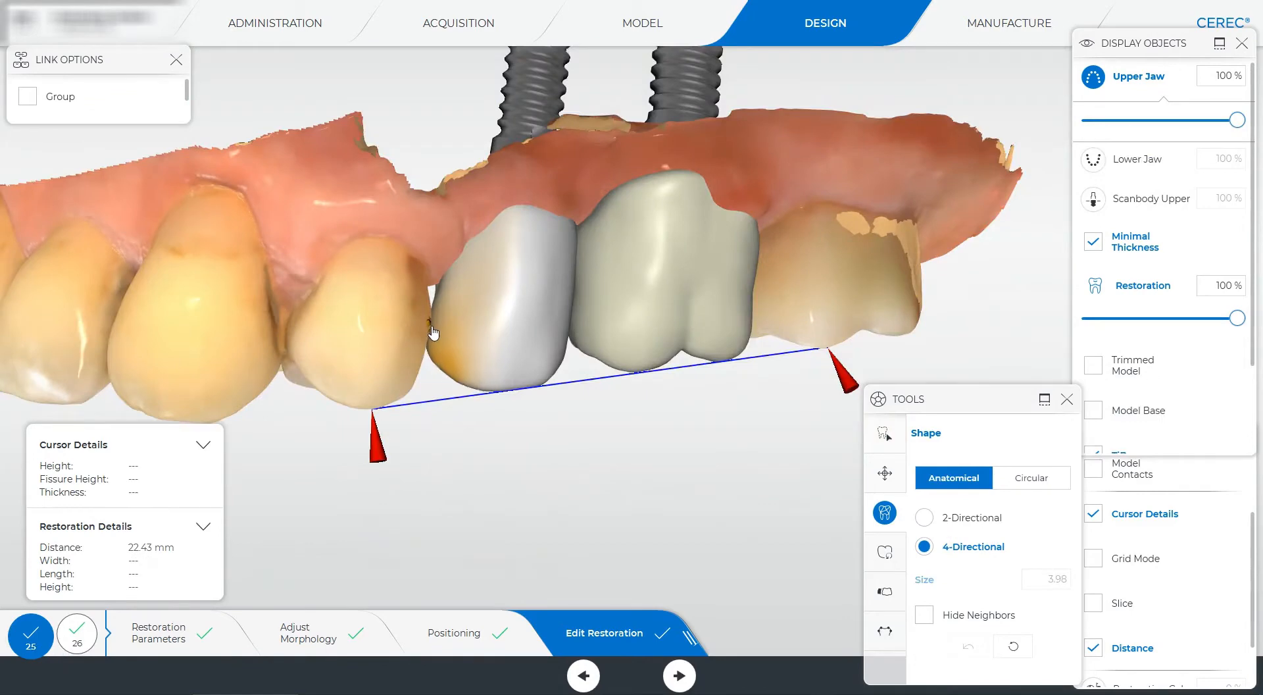
{"action": "scroll", "coordinate": [398, 332], "scroll_direction": "down", "scroll_amount": 2}
{"action": "left_click_drag", "start_coordinate": [432, 329], "coordinate": [495, 413]}
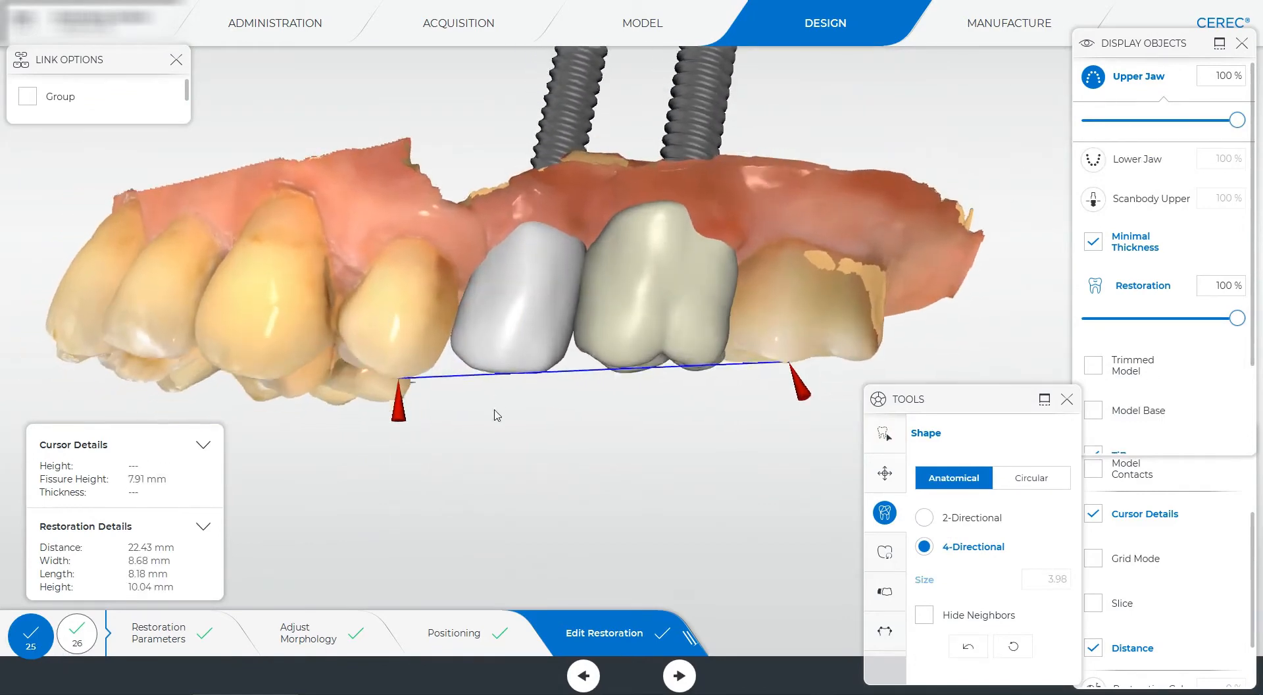
- Refine the distal part of the tooth 25 crown's cusp with circular 2-directional Shape at size 3.13
{"action": "scroll", "coordinate": [496, 413], "scroll_direction": "up", "scroll_amount": 2}
{"action": "right_click", "coordinate": [499, 420]}
{"action": "middle_click_drag", "start_coordinate": [472, 381], "coordinate": [539, 380]}
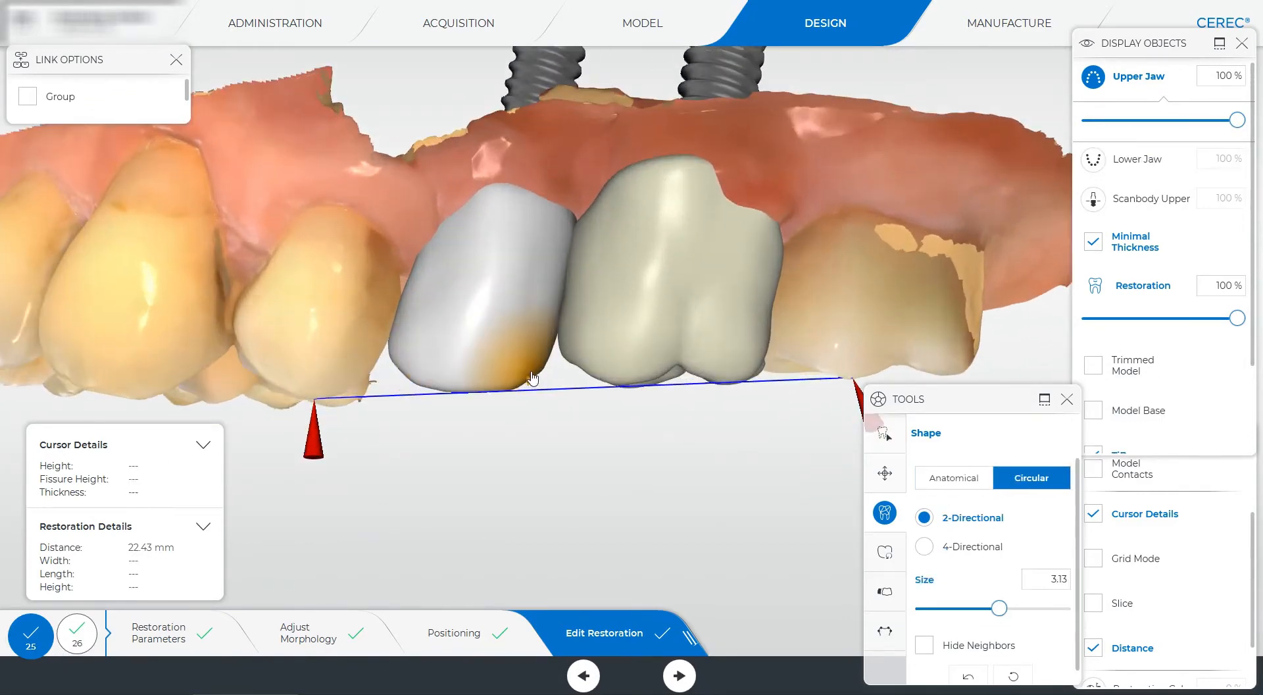
- Select the tooth 26 crown and check both crowns against the lower jaw, then hide the lower jaw
{"action": "left_click", "coordinate": [658, 296]}
{"action": "scroll", "coordinate": [658, 296], "scroll_direction": "down", "scroll_amount": 1}
{"action": "left_click", "coordinate": [1098, 157]}
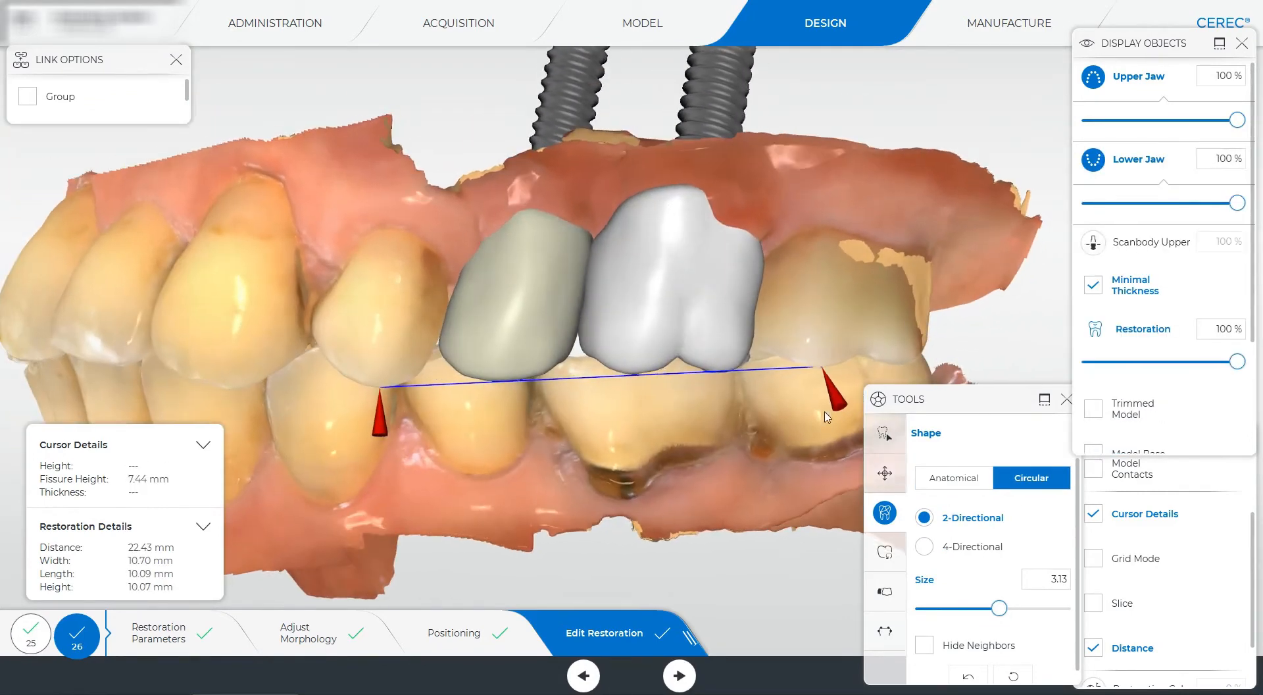
{"action": "left_click", "coordinate": [1089, 168]}
- Reshape the crowns from the occlusal side with circular 4-directional Shape at size 3.45
{"action": "scroll", "coordinate": [695, 425], "scroll_direction": "down", "scroll_amount": 2}
{"action": "left_click_drag", "start_coordinate": [694, 425], "coordinate": [687, 296]}
{"action": "scroll", "coordinate": [687, 296], "scroll_direction": "up", "scroll_amount": 3}
{"action": "left_click", "coordinate": [925, 546]}
{"action": "left_click_drag", "start_coordinate": [999, 608], "coordinate": [1012, 608]}
{"action": "left_click_drag", "start_coordinate": [595, 263], "coordinate": [590, 268]}
{"action": "left_click", "coordinate": [471, 276]}
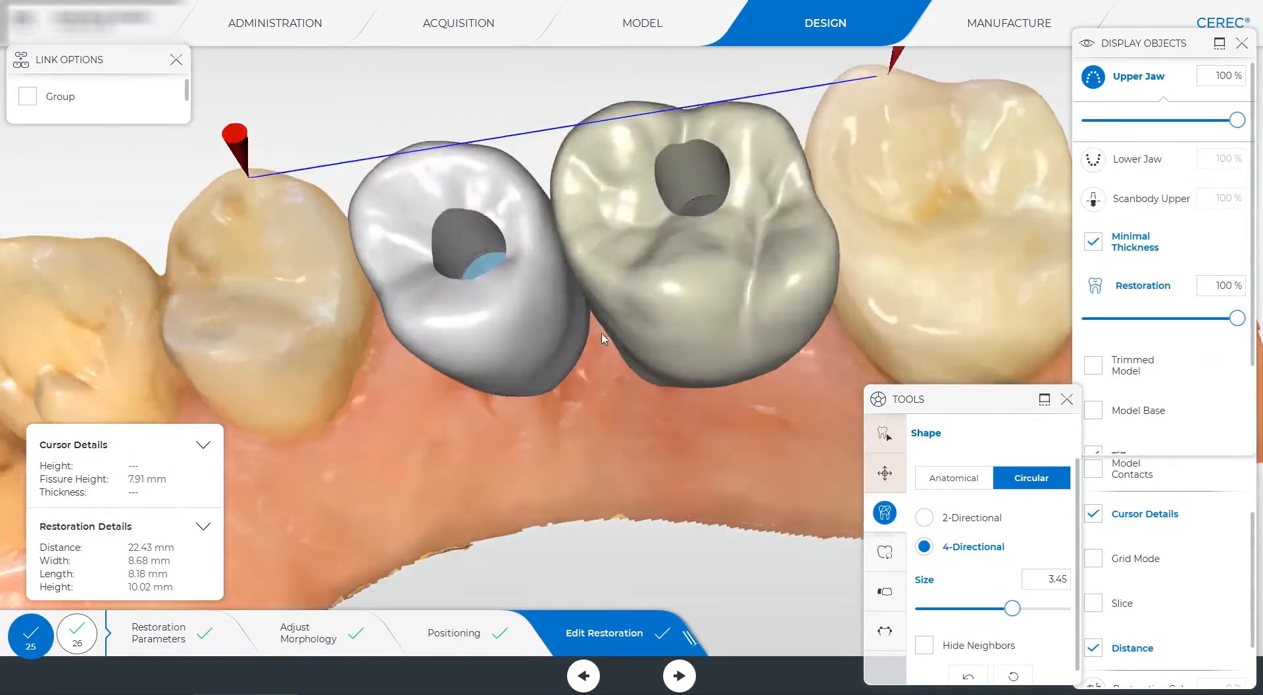
- Refine the tooth 26 and 25 crowns with circular 2-directional Shape at size 3.38
{"action": "left_click_drag", "start_coordinate": [572, 513], "coordinate": [577, 449]}
{"action": "left_click", "coordinate": [697, 315]}
{"action": "left_click", "coordinate": [924, 517]}
{"action": "mouse_move", "coordinate": [1012, 608]}
{"action": "left_mouse_down"}
{"action": "mouse_move", "coordinate": [987, 608]}
{"action": "mouse_move", "coordinate": [1009, 608]}
{"action": "left_mouse_up"}
{"action": "left_click", "coordinate": [470, 282]}
{"action": "scroll", "coordinate": [606, 428], "scroll_direction": "down", "scroll_amount": 2}
{"action": "scroll", "coordinate": [1163, 277], "scroll_direction": "down", "scroll_amount": 3}
{"action": "scroll", "coordinate": [606, 428], "scroll_direction": "up", "scroll_amount": 3}
{"action": "scroll", "coordinate": [567, 155], "scroll_direction": "down", "scroll_amount": 2}
{"action": "left_click_drag", "start_coordinate": [566, 155], "coordinate": [566, 276]}
{"action": "scroll", "coordinate": [548, 447], "scroll_direction": "up", "scroll_amount": 2}
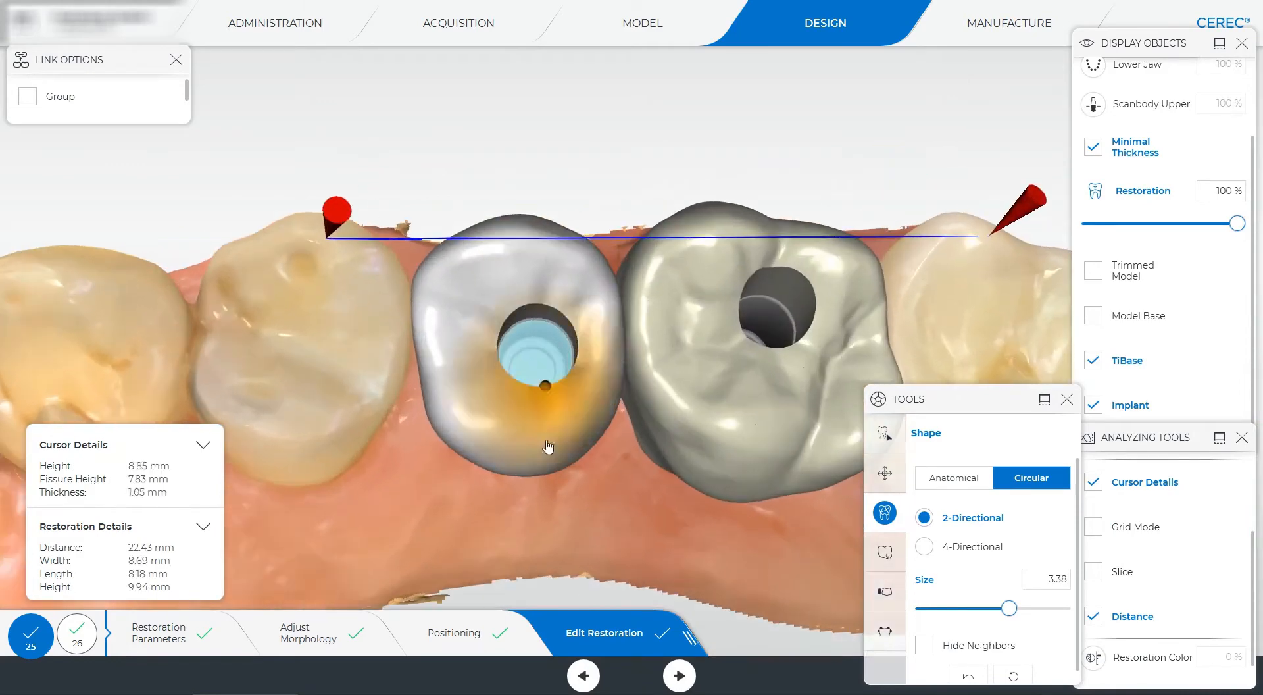
- Refine the palatal contours of the tooth 26 and 25 crowns with circular Shape, slightly enlarging the tool size
{"action": "left_click", "coordinate": [648, 422]}
{"action": "scroll", "coordinate": [632, 441], "scroll_direction": "down", "scroll_amount": 2}
{"action": "left_click_drag", "start_coordinate": [628, 513], "coordinate": [615, 355]}
{"action": "left_click", "coordinate": [566, 329]}
{"action": "scroll", "coordinate": [566, 329], "scroll_direction": "up", "scroll_amount": 2}
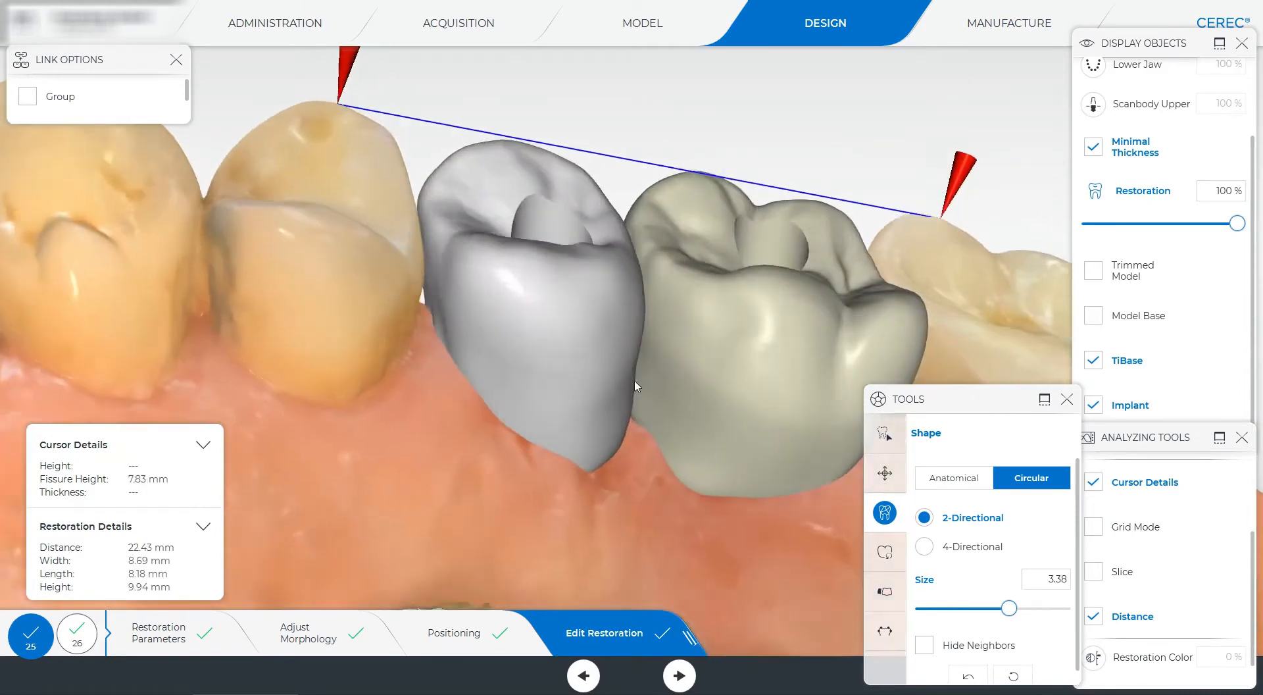
{"action": "left_click_drag", "start_coordinate": [1009, 608], "coordinate": [1015, 608]}
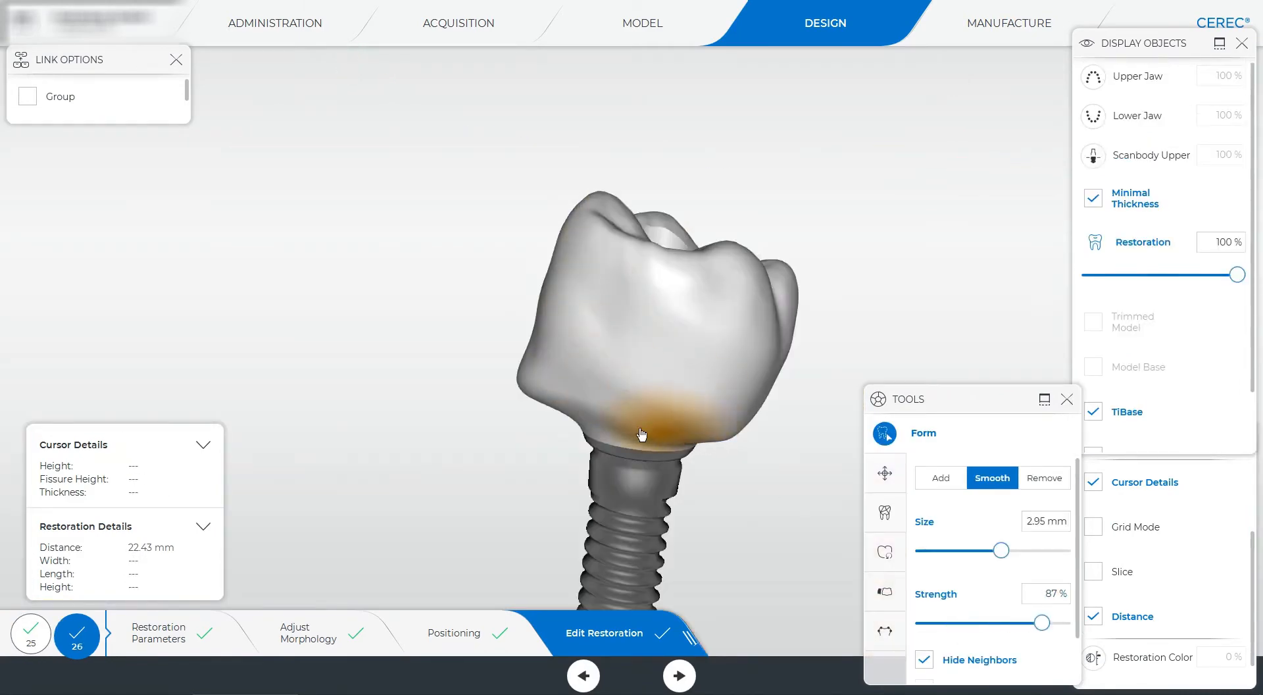
- Smooth the lower surfaces of the tooth 26 crown with Form at 87 % strength, enlarging the tool from 2.95 to 3.28 mm
{"action": "left_click_drag", "start_coordinate": [641, 434], "coordinate": [710, 393]}
{"action": "right_click", "coordinate": [782, 287]}
{"action": "left_click", "coordinate": [692, 283]}
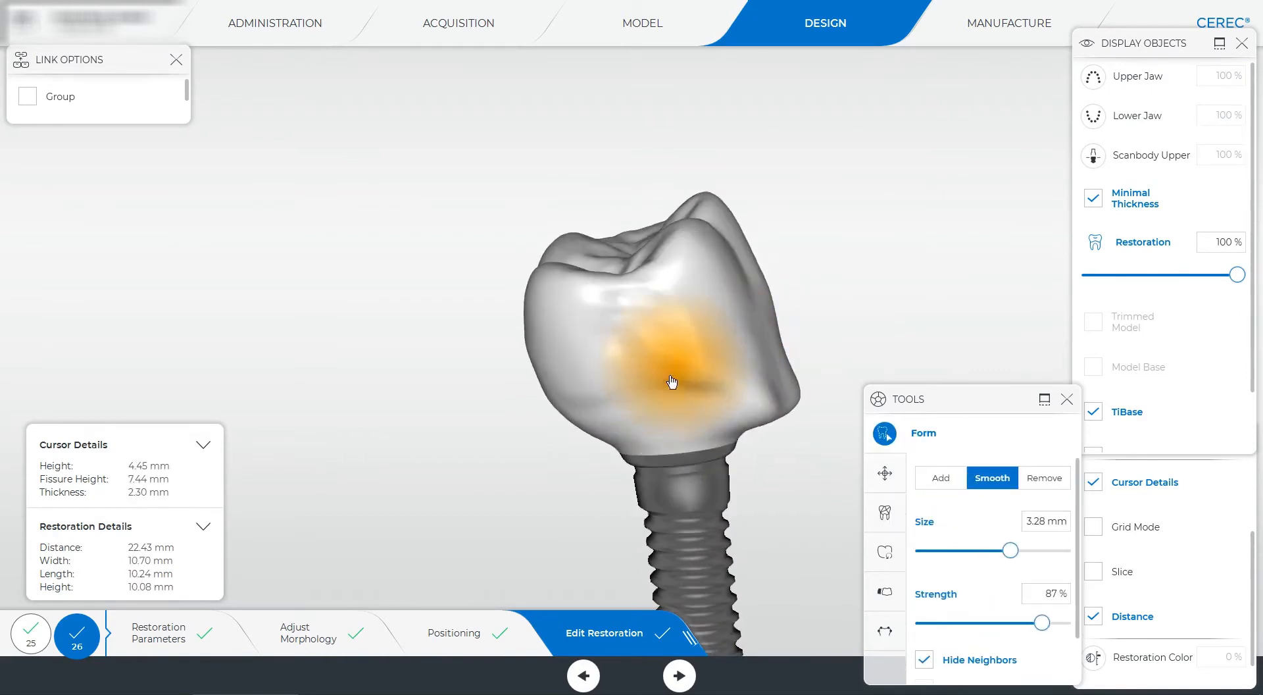
{"action": "left_click_drag", "start_coordinate": [671, 383], "coordinate": [644, 354]}
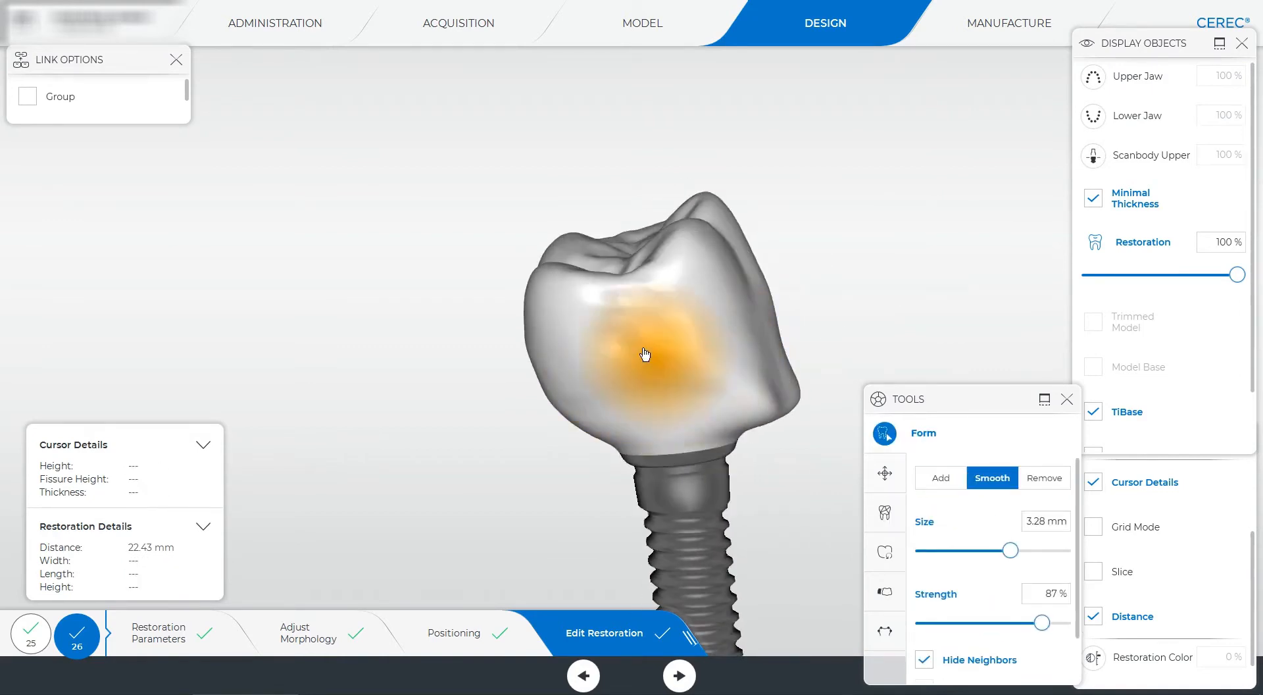
- Smooth the side surfaces of the tooth 26 crown and build them up with Form Add at size 3.28 mm and 87 % strength
{"action": "mouse_move", "coordinate": [781, 410]}
{"action": "middle_mouse_down"}
{"action": "mouse_move", "coordinate": [758, 415]}
{"action": "mouse_move", "coordinate": [755, 400]}
{"action": "mouse_move", "coordinate": [781, 376]}
{"action": "middle_mouse_up"}
{"action": "left_click_drag", "start_coordinate": [773, 391], "coordinate": [757, 375]}
{"action": "mouse_move", "coordinate": [730, 369]}
{"action": "left_mouse_down"}
{"action": "mouse_move", "coordinate": [725, 299]}
{"action": "mouse_move", "coordinate": [652, 414]}
{"action": "left_mouse_up"}
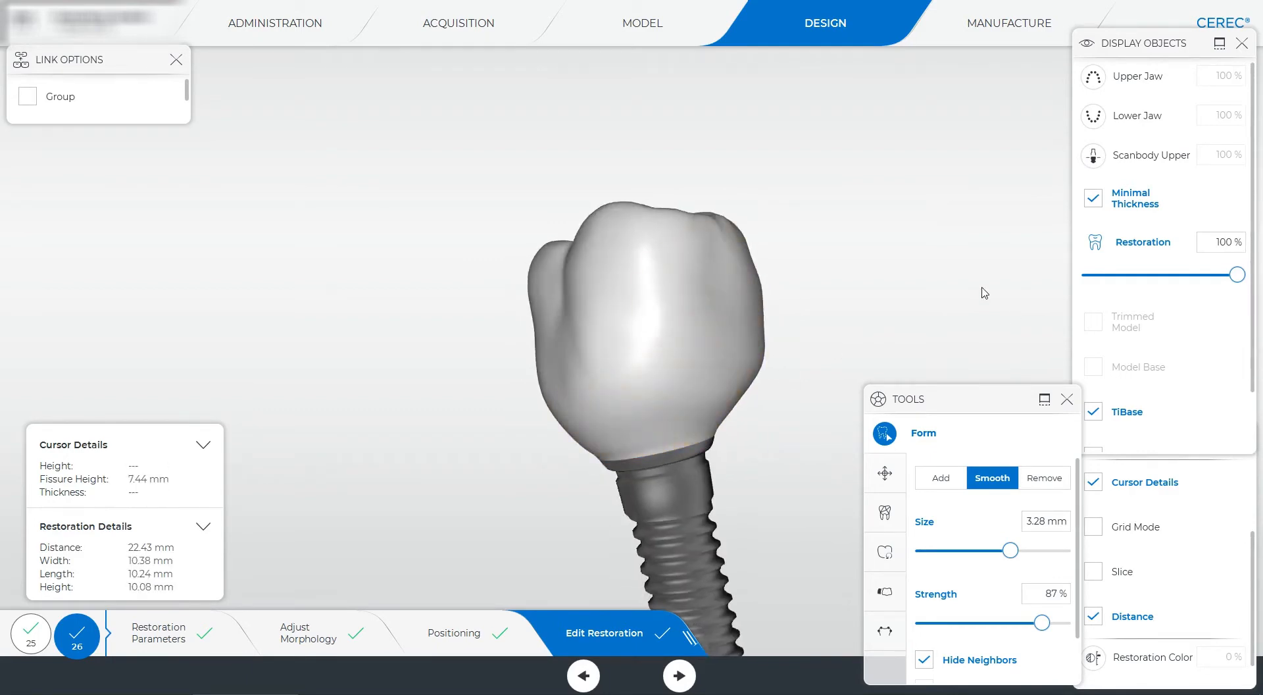
{"action": "mouse_move", "coordinate": [984, 290]}
{"action": "left_mouse_down"}
{"action": "mouse_move", "coordinate": [736, 349]}
{"action": "mouse_move", "coordinate": [632, 416]}
{"action": "mouse_move", "coordinate": [610, 451]}
{"action": "mouse_move", "coordinate": [697, 421]}
{"action": "left_mouse_up"}
{"action": "scroll", "coordinate": [730, 369], "scroll_direction": "up", "scroll_amount": 3}
{"action": "key", "text": "space"}
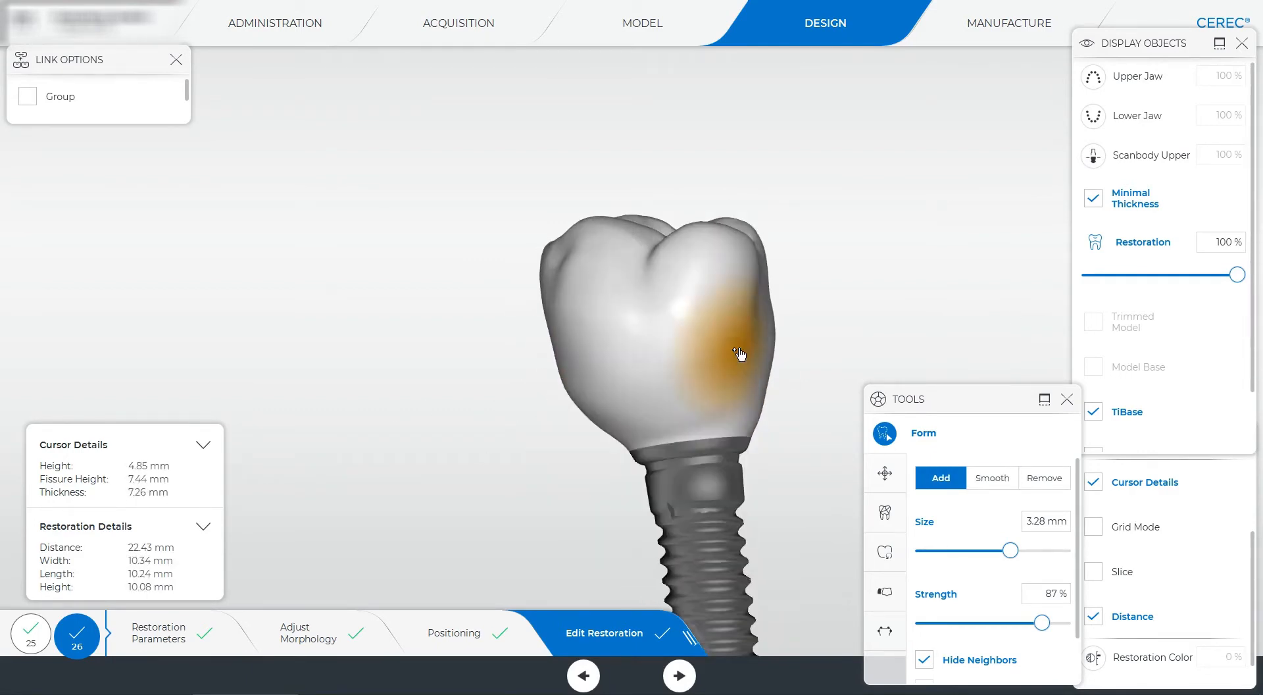
{"action": "left_click_drag", "start_coordinate": [830, 286], "coordinate": [819, 326]}
{"action": "left_click_drag", "start_coordinate": [511, 356], "coordinate": [448, 386]}
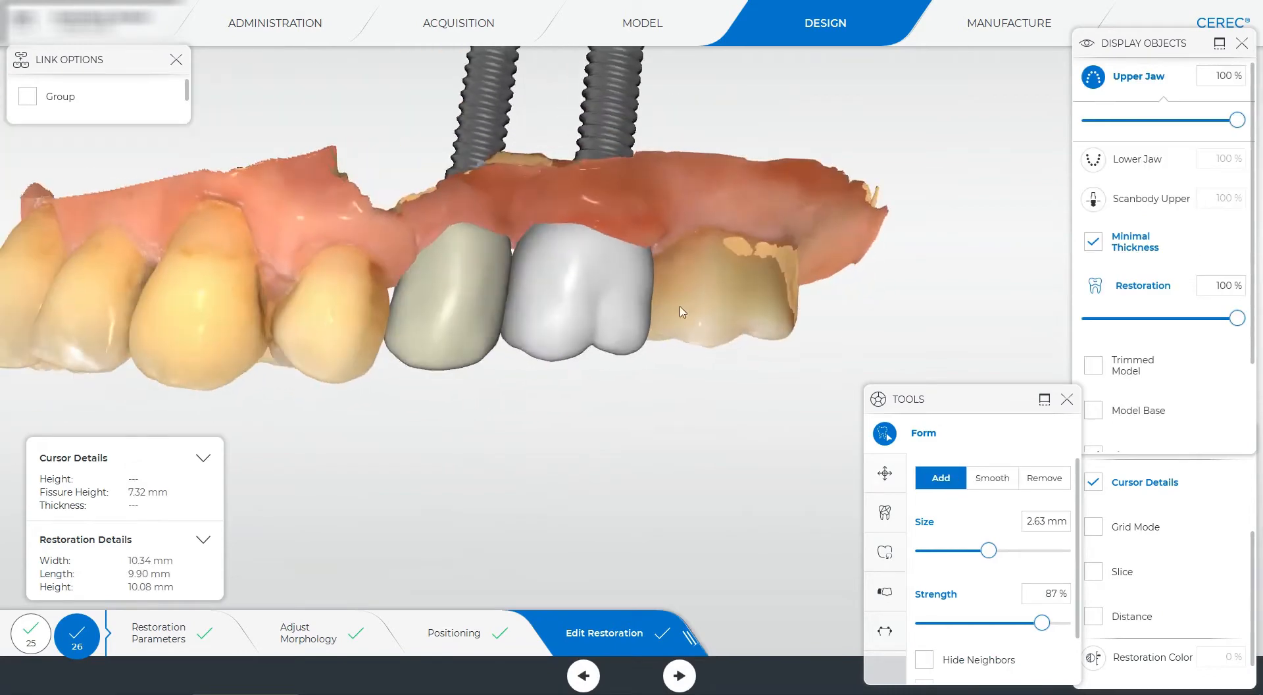
- Reshape the buccal cusps of the tooth 26 crown with circular 4-directional Shape at size 3.88
{"action": "scroll", "coordinate": [680, 311], "scroll_direction": "up", "scroll_amount": 3}
{"action": "right_click", "coordinate": [688, 337]}
{"action": "left_click", "coordinate": [885, 512]}
{"action": "scroll", "coordinate": [513, 342], "scroll_direction": "up", "scroll_amount": 5}
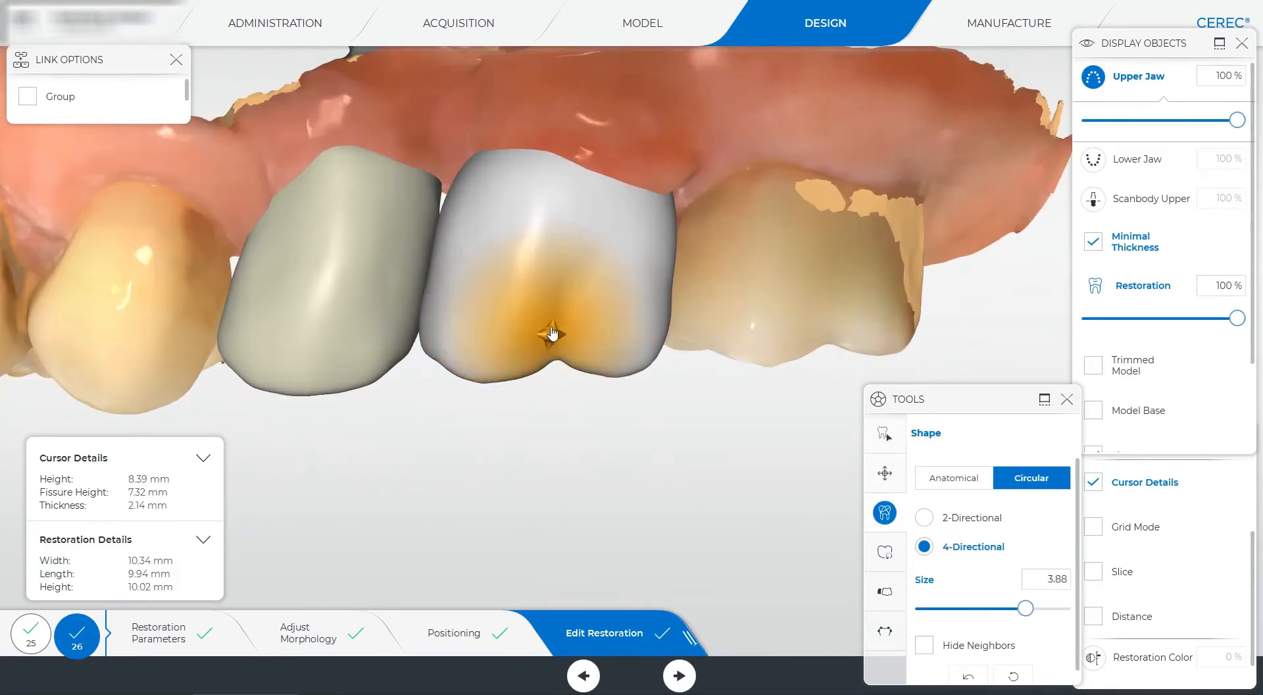
{"action": "scroll", "coordinate": [524, 395], "scroll_direction": "down", "scroll_amount": 2}
{"action": "left_click_drag", "start_coordinate": [524, 396], "coordinate": [530, 412]}
- Make the upper jaw 56 % and the tooth 26 restoration 58 % opaque, and activate anatomical Shape
{"action": "double_click", "coordinate": [395, 290]}
{"action": "left_click_drag", "start_coordinate": [1238, 120], "coordinate": [1155, 120]}
{"action": "double_click", "coordinate": [579, 296]}
{"action": "scroll", "coordinate": [535, 433], "scroll_direction": "up", "scroll_amount": 2}
{"action": "right_click", "coordinate": [535, 434]}
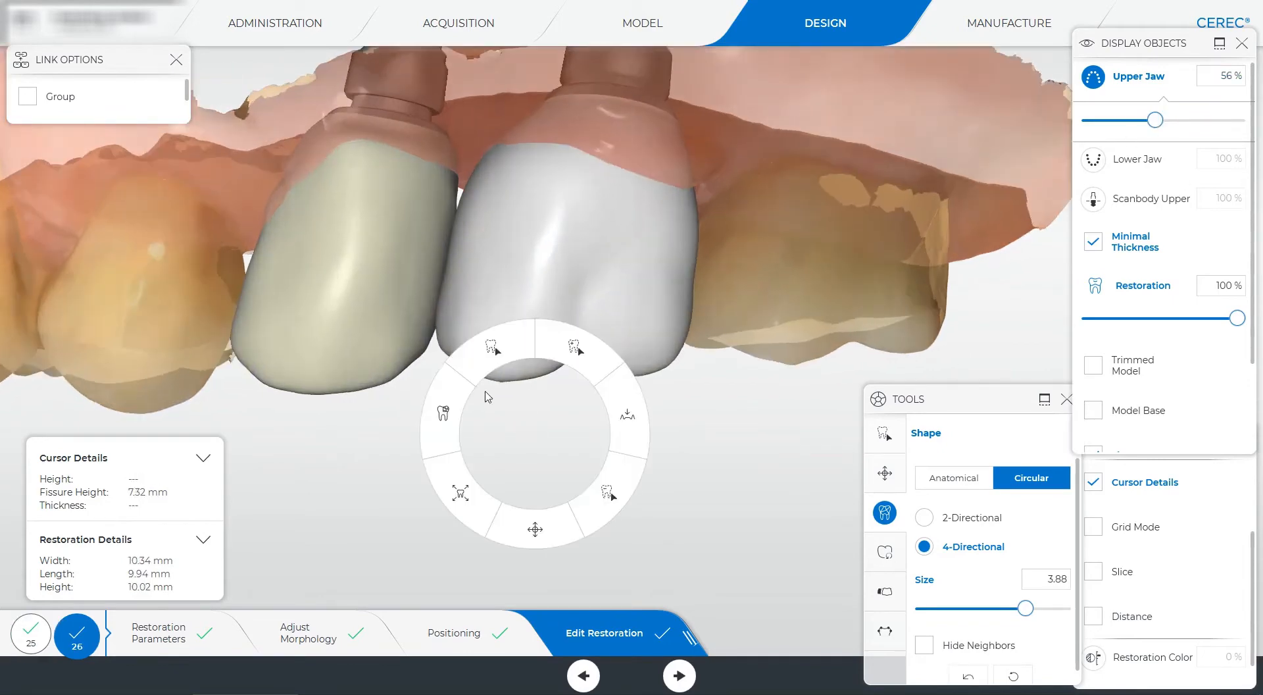
{"action": "left_click", "coordinate": [443, 413]}
{"action": "left_click_drag", "start_coordinate": [1237, 318], "coordinate": [1158, 318]}
- Adjust the facing proximal surfaces of the tooth 25 and 26 crowns with anatomical 2-directional Shape
{"action": "double_click", "coordinate": [355, 282]}
{"action": "double_click", "coordinate": [566, 283]}
{"action": "left_click", "coordinate": [924, 518]}
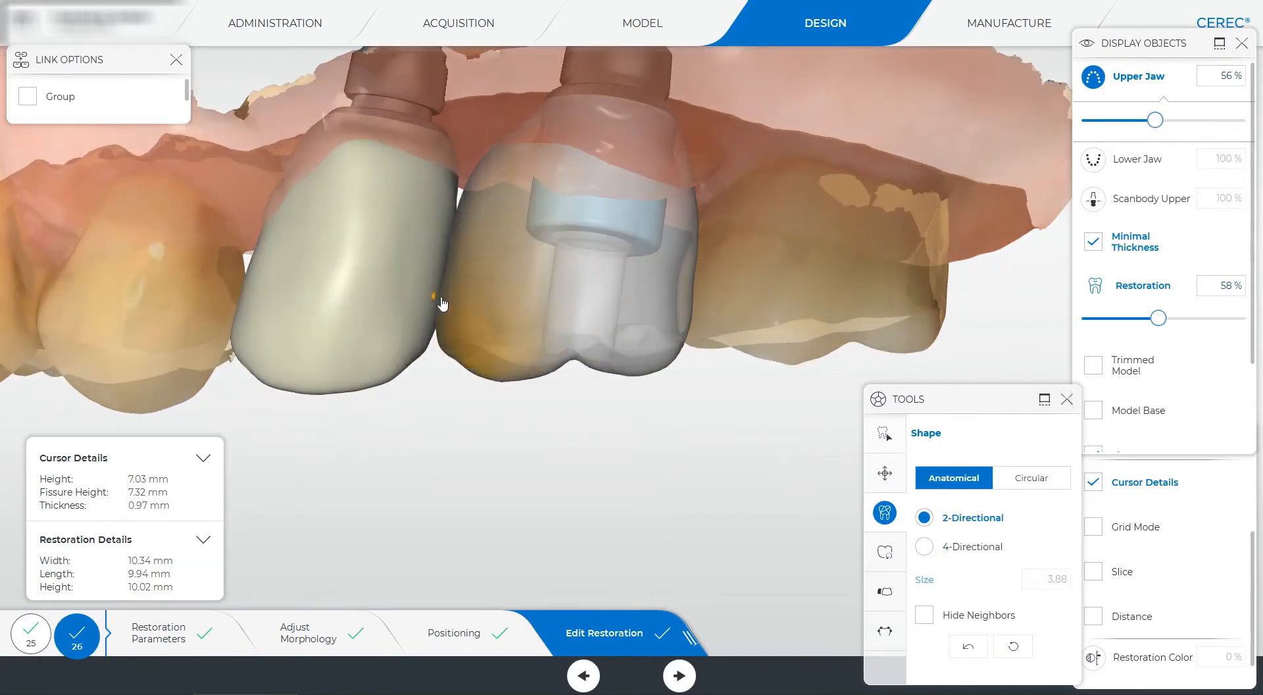
{"action": "double_click", "coordinate": [442, 304]}
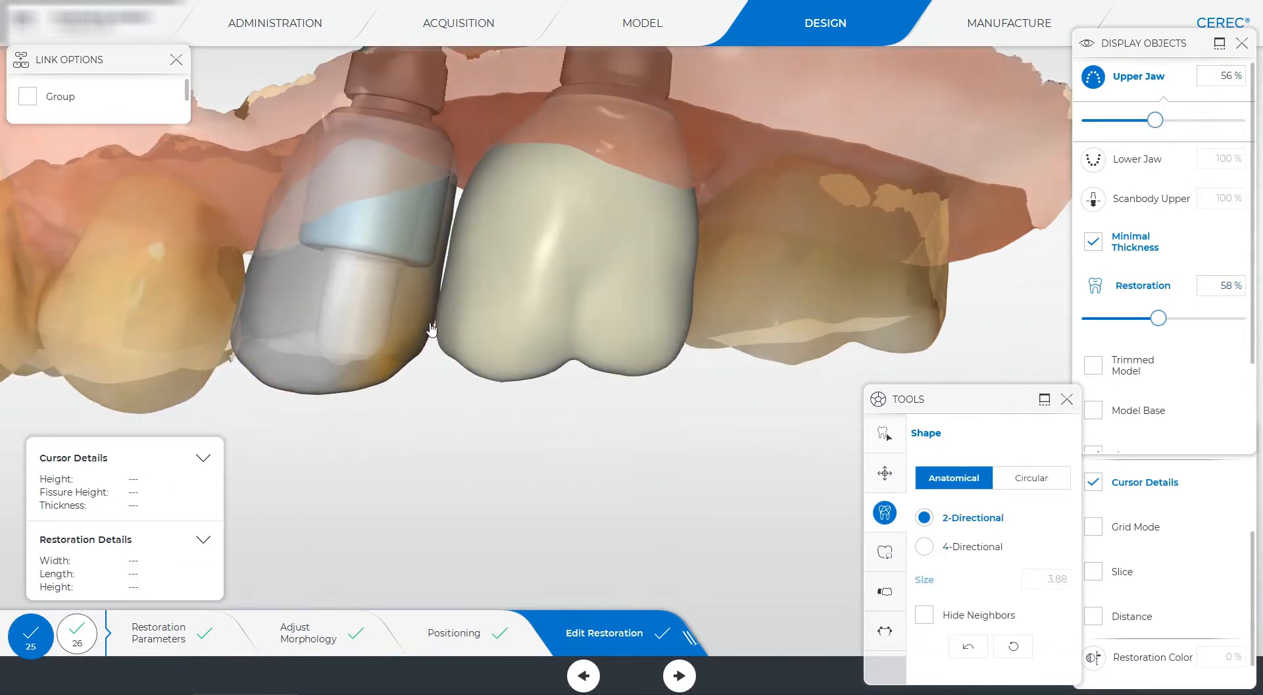
{"action": "double_click", "coordinate": [429, 329]}
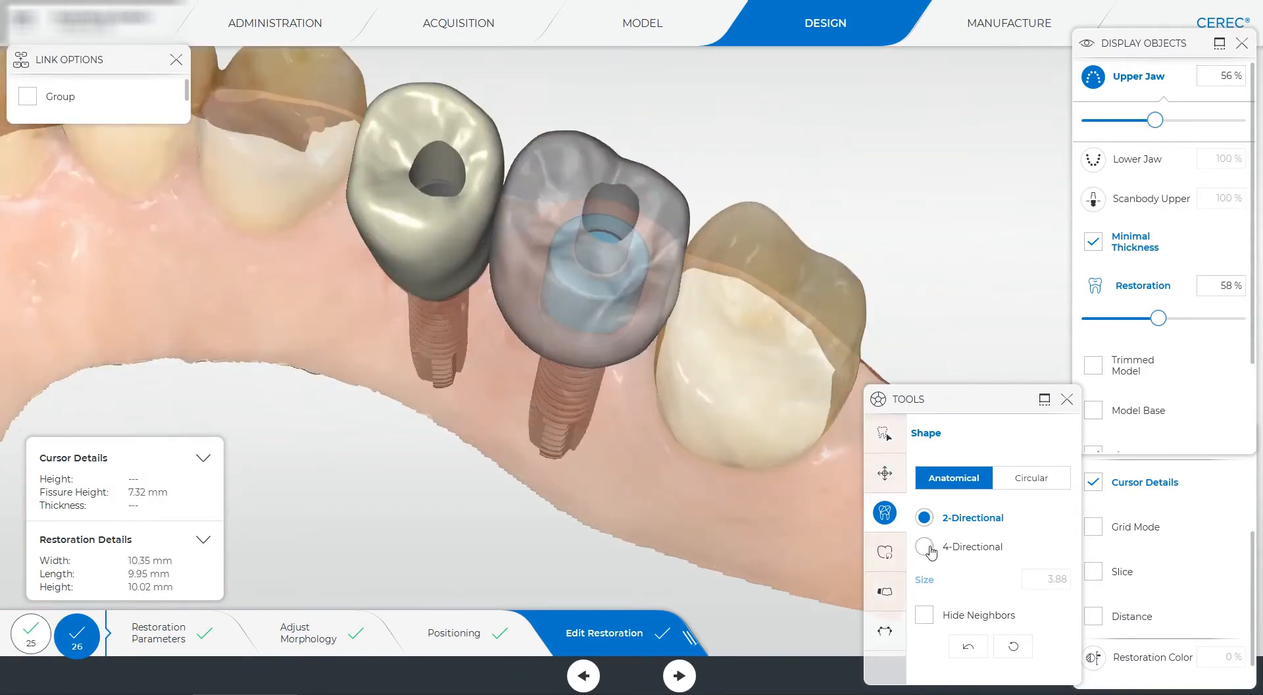
- Reshape the mesial occlusal area of the tooth 26 crown with circular 4-directional Shape at size 3.88, showing the restoration at 100 %
{"action": "left_click", "coordinate": [925, 546]}
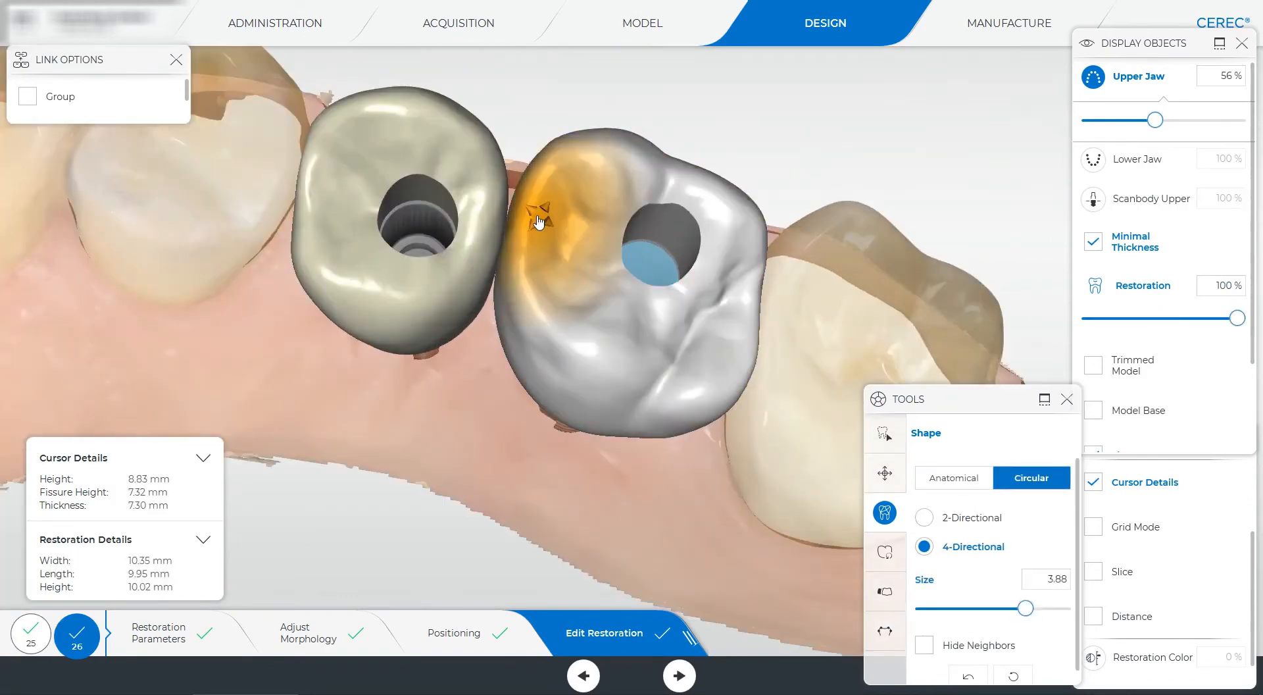
{"action": "left_click_drag", "start_coordinate": [525, 261], "coordinate": [520, 262]}
{"action": "scroll", "coordinate": [657, 395], "scroll_direction": "down", "scroll_amount": 3}
{"action": "left_click_drag", "start_coordinate": [679, 479], "coordinate": [708, 355]}
- Add material to the mesiopalatal side of the tooth 26 crown with Form at size 2.98 mm and 87 % strength
{"action": "right_click", "coordinate": [759, 338]}
{"action": "left_click", "coordinate": [802, 268]}
{"action": "scroll", "coordinate": [567, 245], "scroll_direction": "up", "scroll_amount": 5}
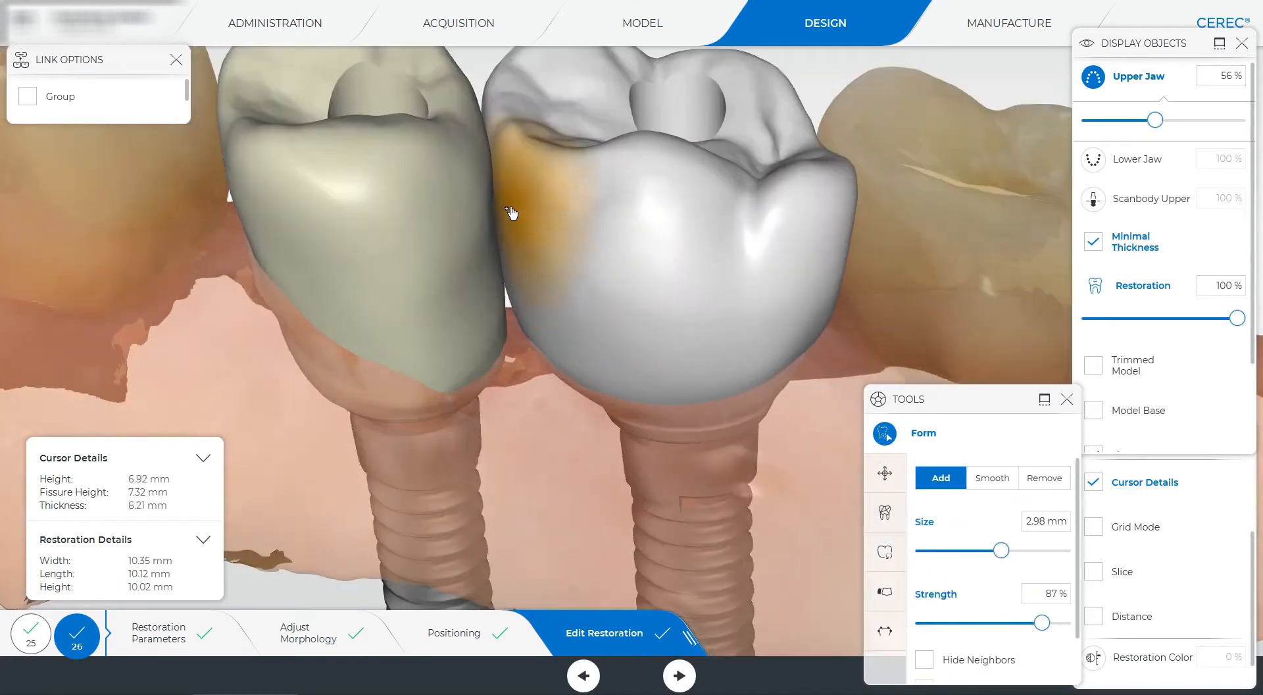
{"action": "scroll", "coordinate": [577, 311], "scroll_direction": "down", "scroll_amount": 2}
{"action": "scroll", "coordinate": [577, 311], "scroll_direction": "down", "scroll_amount": 2}
{"action": "left_click_drag", "start_coordinate": [586, 434], "coordinate": [592, 553]}
- Return the upper jaw to 100 % opacity and refine the buccal side of the tooth 26 crown with circular 2-directional Shape at size 4.38
{"action": "left_click_drag", "start_coordinate": [1155, 120], "coordinate": [1237, 119]}
{"action": "scroll", "coordinate": [781, 355], "scroll_direction": "down", "scroll_amount": 1}
{"action": "scroll", "coordinate": [629, 188], "scroll_direction": "down", "scroll_amount": 2}
{"action": "left_click_drag", "start_coordinate": [629, 128], "coordinate": [657, 217]}
{"action": "scroll", "coordinate": [657, 179], "scroll_direction": "up", "scroll_amount": 3}
{"action": "right_click", "coordinate": [655, 175]}
{"action": "left_click", "coordinate": [573, 148]}
{"action": "left_click", "coordinate": [924, 519]}
{"action": "scroll", "coordinate": [747, 322], "scroll_direction": "down", "scroll_amount": 3}
{"action": "left_click_drag", "start_coordinate": [612, 254], "coordinate": [618, 254]}
{"action": "left_click_drag", "start_coordinate": [592, 171], "coordinate": [592, 98]}
{"action": "left_click_drag", "start_coordinate": [580, 148], "coordinate": [621, 250]}
- Build up the buccal surface of the tooth 26 crown with Form Add at size 2.38 mm and 28 % strength
{"action": "right_click", "coordinate": [621, 250]}
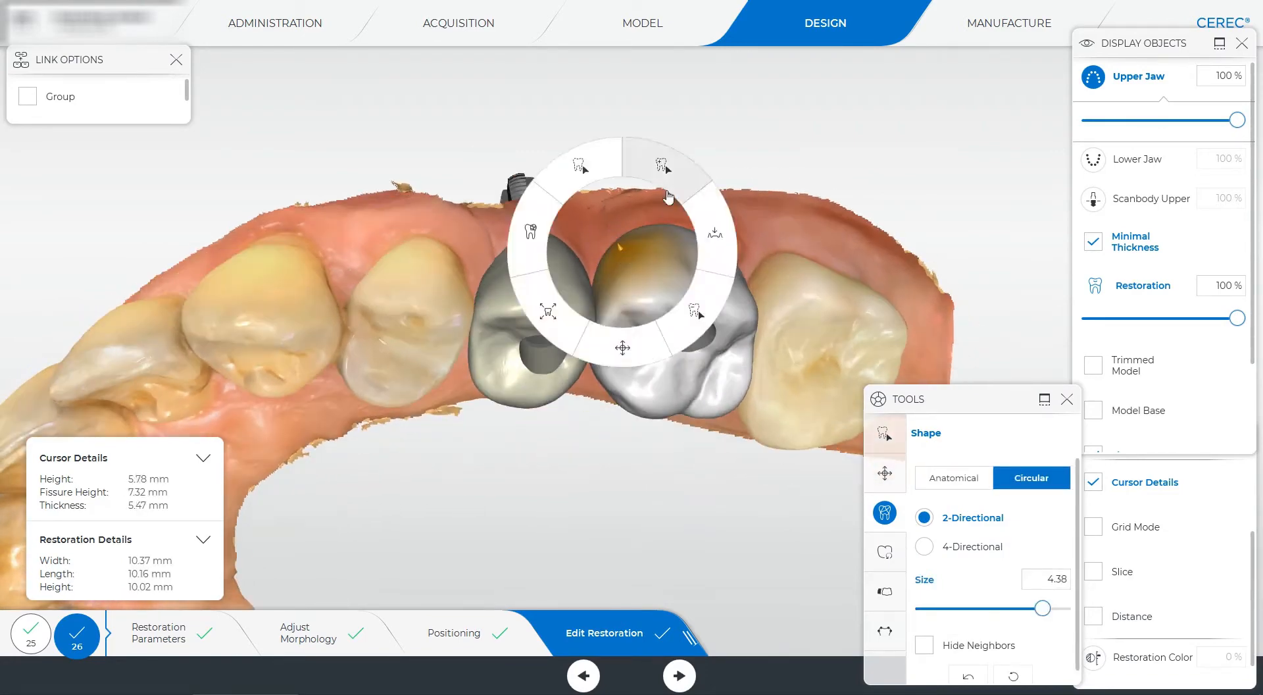
{"action": "left_click", "coordinate": [667, 191]}
{"action": "left_click_drag", "start_coordinate": [667, 197], "coordinate": [728, 282]}
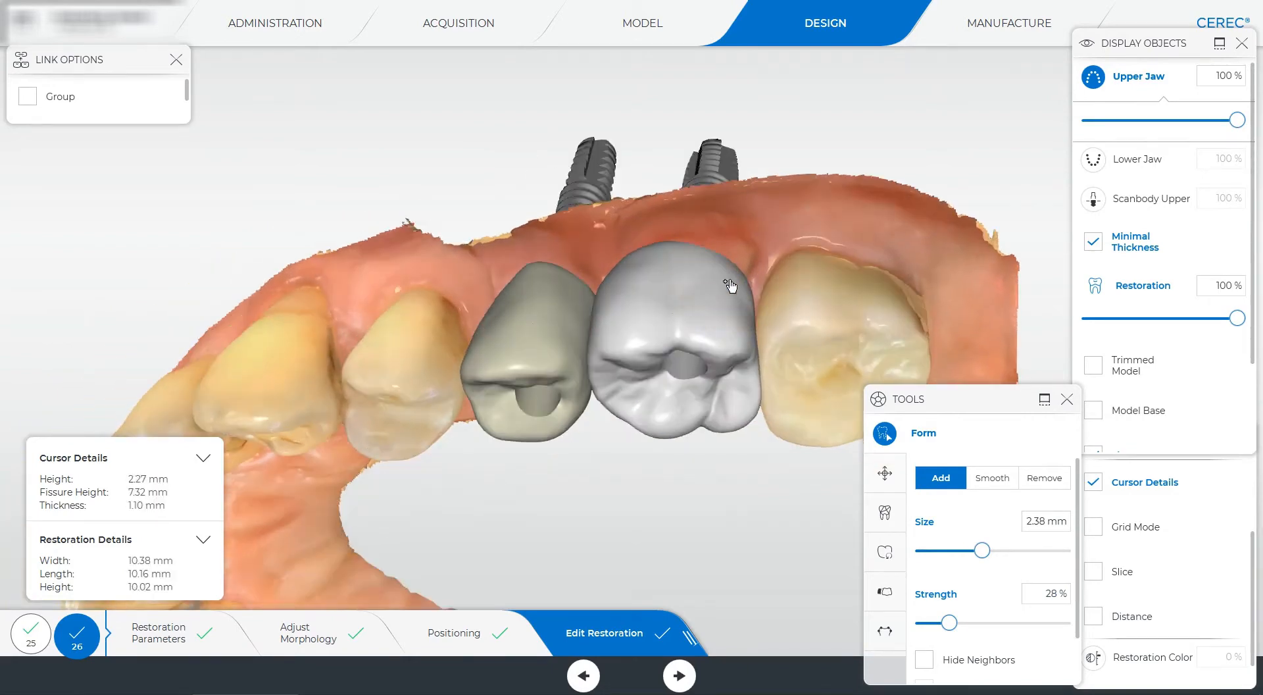
- Fade the upper jaw to 52 % and build up the tooth 25 crown near the gum with Form Add at size 1.68 mm
{"action": "scroll", "coordinate": [511, 396], "scroll_direction": "down", "scroll_amount": 4}
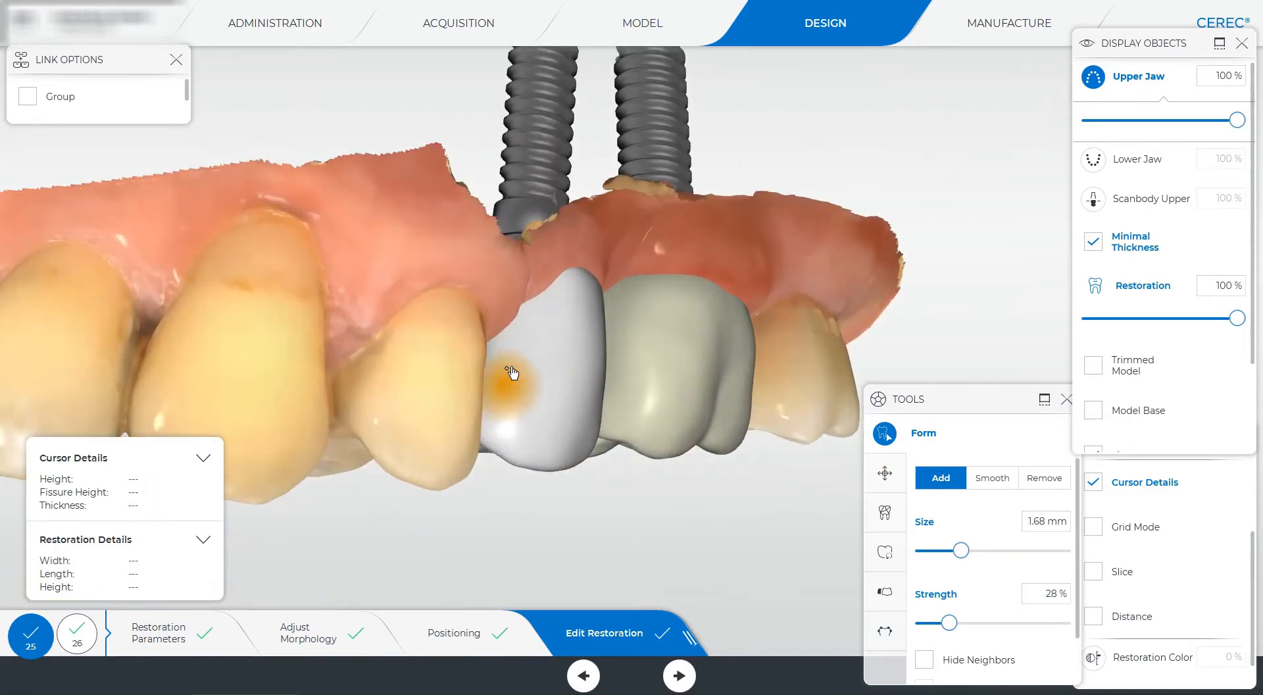
{"action": "left_click_drag", "start_coordinate": [409, 403], "coordinate": [377, 414]}
{"action": "left_click", "coordinate": [1149, 121]}
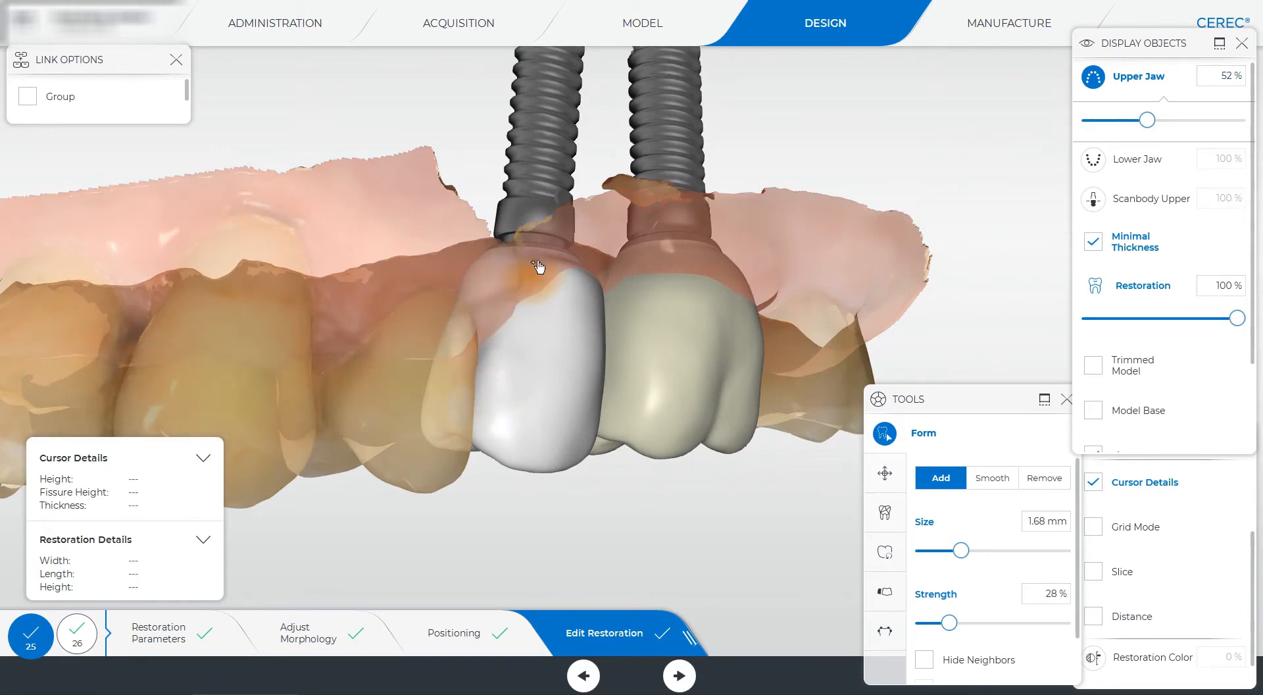
{"action": "left_click_drag", "start_coordinate": [415, 365], "coordinate": [388, 368]}
{"action": "left_click_drag", "start_coordinate": [406, 409], "coordinate": [475, 392]}
- Restore the upper jaw to 100 % and add to the tooth 25 crown's buccal gum edge, reducing the Form size from 1.55 to 1.30 mm
{"action": "left_click_drag", "start_coordinate": [1146, 121], "coordinate": [1241, 122]}
{"action": "left_click_drag", "start_coordinate": [444, 381], "coordinate": [334, 395]}
{"action": "scroll", "coordinate": [502, 435], "scroll_direction": "down", "scroll_amount": 1}
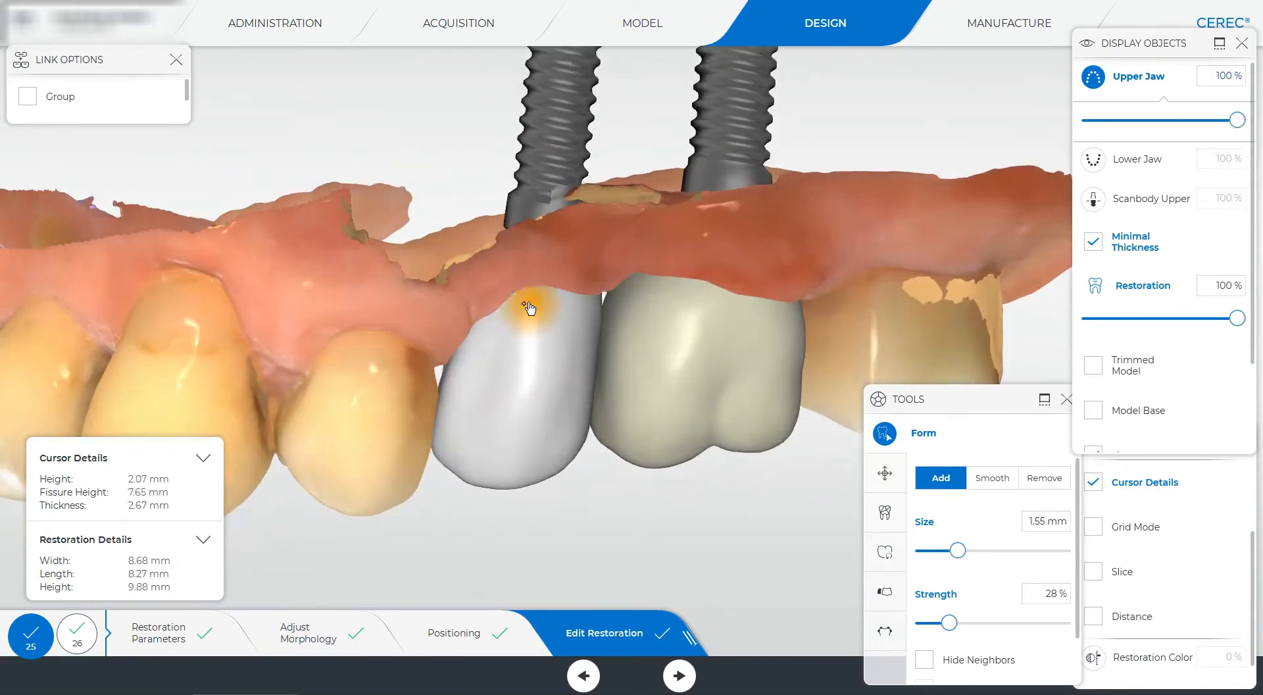
{"action": "mouse_move", "coordinate": [529, 307]}
{"action": "left_mouse_down"}
{"action": "mouse_move", "coordinate": [414, 378]}
{"action": "mouse_move", "coordinate": [716, 434]}
{"action": "mouse_move", "coordinate": [737, 384]}
{"action": "mouse_move", "coordinate": [559, 355]}
{"action": "left_mouse_up"}
{"action": "scroll", "coordinate": [488, 325], "scroll_direction": "down", "scroll_amount": 1}
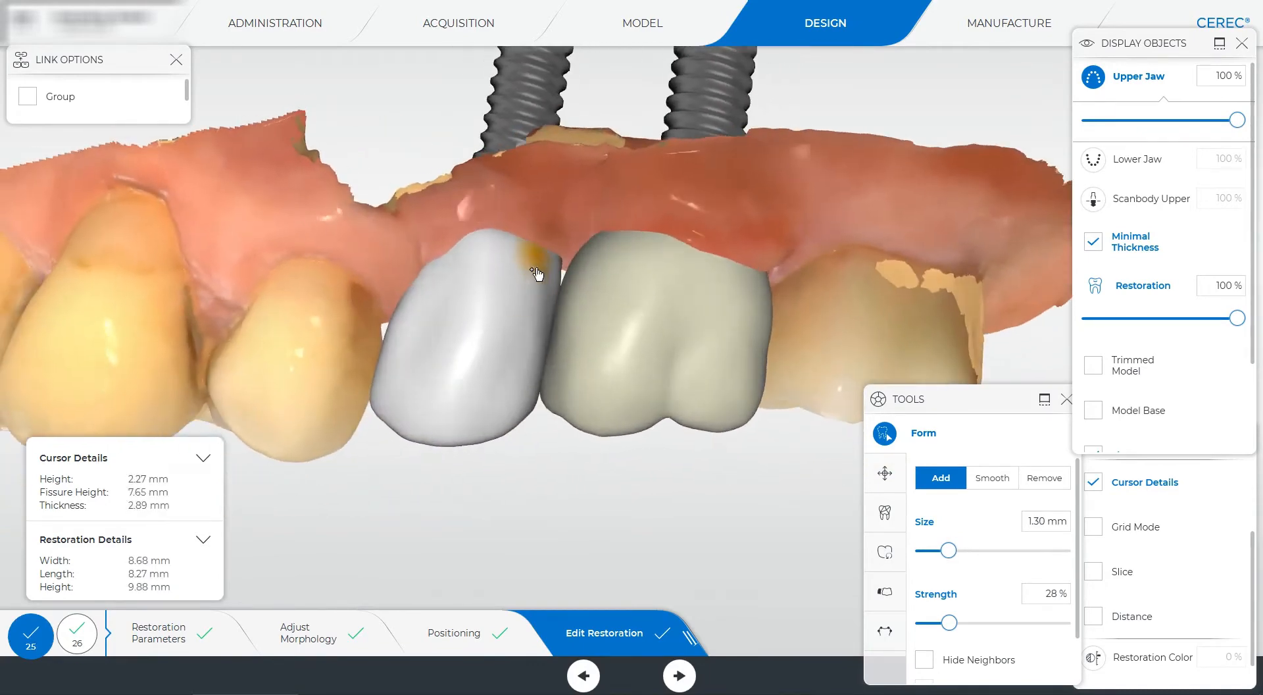
- Reshape the mesial cusp edge of the tooth 25 crown with circular 2-directional Shape at size 1.33
{"action": "left_click", "coordinate": [691, 286]}
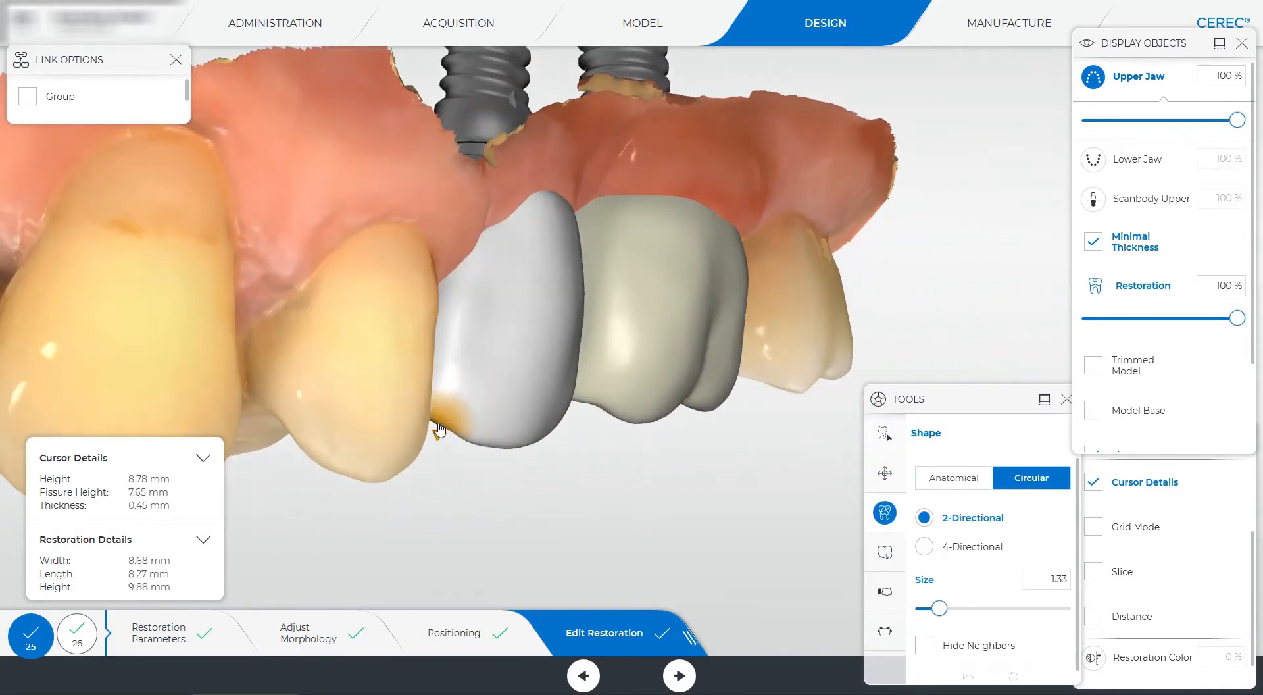
{"action": "scroll", "coordinate": [470, 444], "scroll_direction": "down", "scroll_amount": 3}
{"action": "left_click_drag", "start_coordinate": [470, 445], "coordinate": [539, 375]}
{"action": "scroll", "coordinate": [539, 375], "scroll_direction": "up", "scroll_amount": 3}
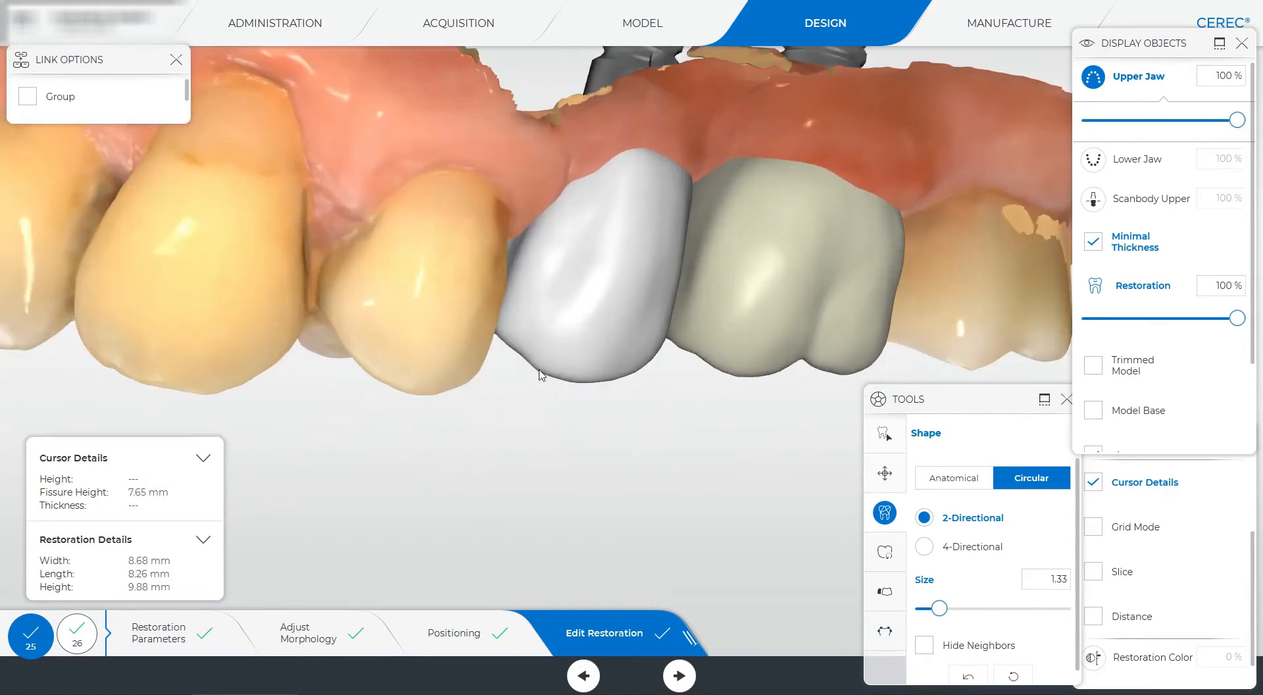
{"action": "left_click_drag", "start_coordinate": [464, 298], "coordinate": [389, 281]}
- Refine the distal cusp edge and palatal side of the tooth 25 crown, enlarging the circular Shape size from 1.53 to 2.95
{"action": "scroll", "coordinate": [621, 363], "scroll_direction": "up", "scroll_amount": 1}
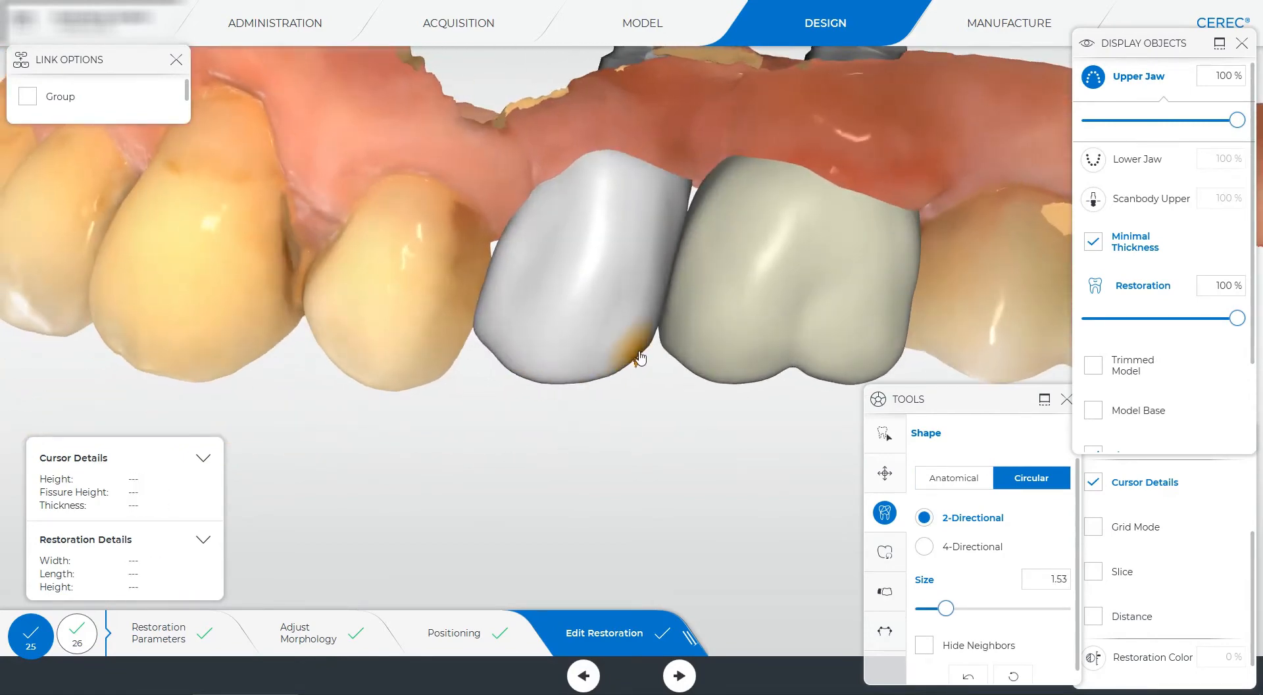
{"action": "scroll", "coordinate": [648, 395], "scroll_direction": "down", "scroll_amount": 3}
{"action": "left_click_drag", "start_coordinate": [648, 421], "coordinate": [618, 408]}
{"action": "scroll", "coordinate": [632, 445], "scroll_direction": "up", "scroll_amount": 2}
{"action": "scroll", "coordinate": [573, 309], "scroll_direction": "up", "scroll_amount": 3}
{"action": "scroll", "coordinate": [534, 307], "scroll_direction": "down", "scroll_amount": 3}
{"action": "scroll", "coordinate": [556, 322], "scroll_direction": "up", "scroll_amount": 3}
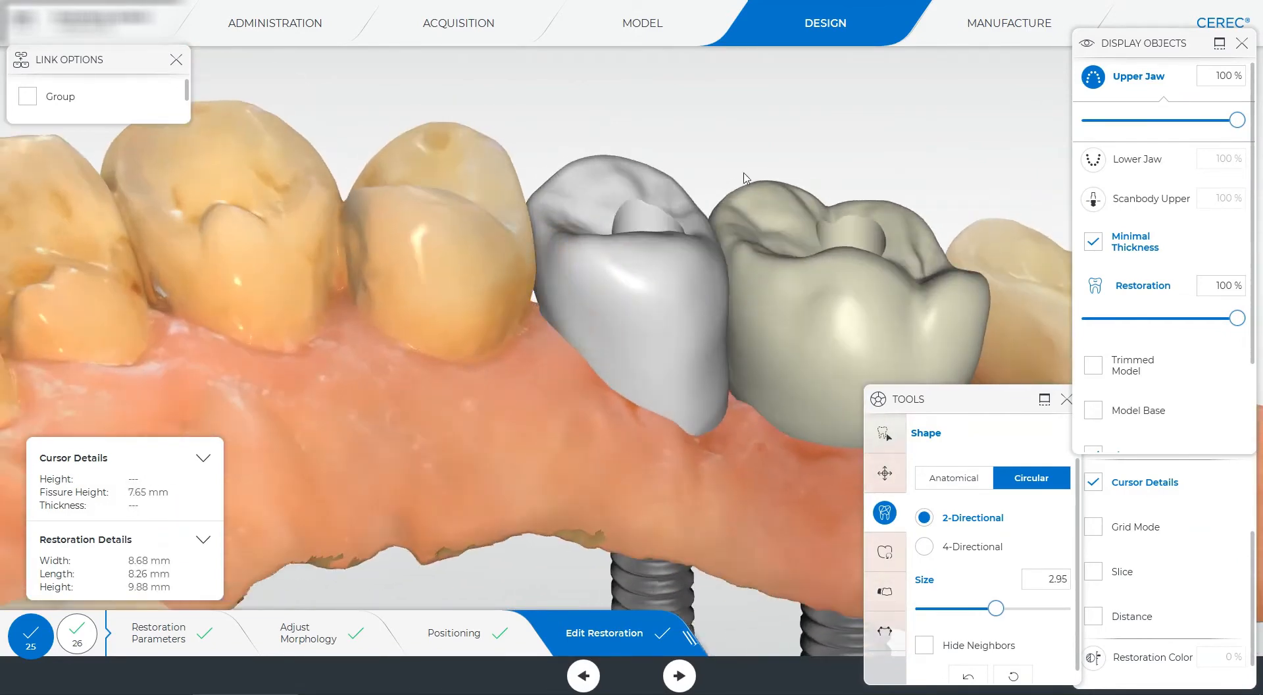
{"action": "left_click_drag", "start_coordinate": [485, 378], "coordinate": [428, 372]}
- Add material to the distopalatal surface of the tooth 25 crown with Form at size 2.53 mm and 28 % strength
{"action": "left_click", "coordinate": [885, 432]}
{"action": "left_click_drag", "start_coordinate": [560, 454], "coordinate": [602, 490]}
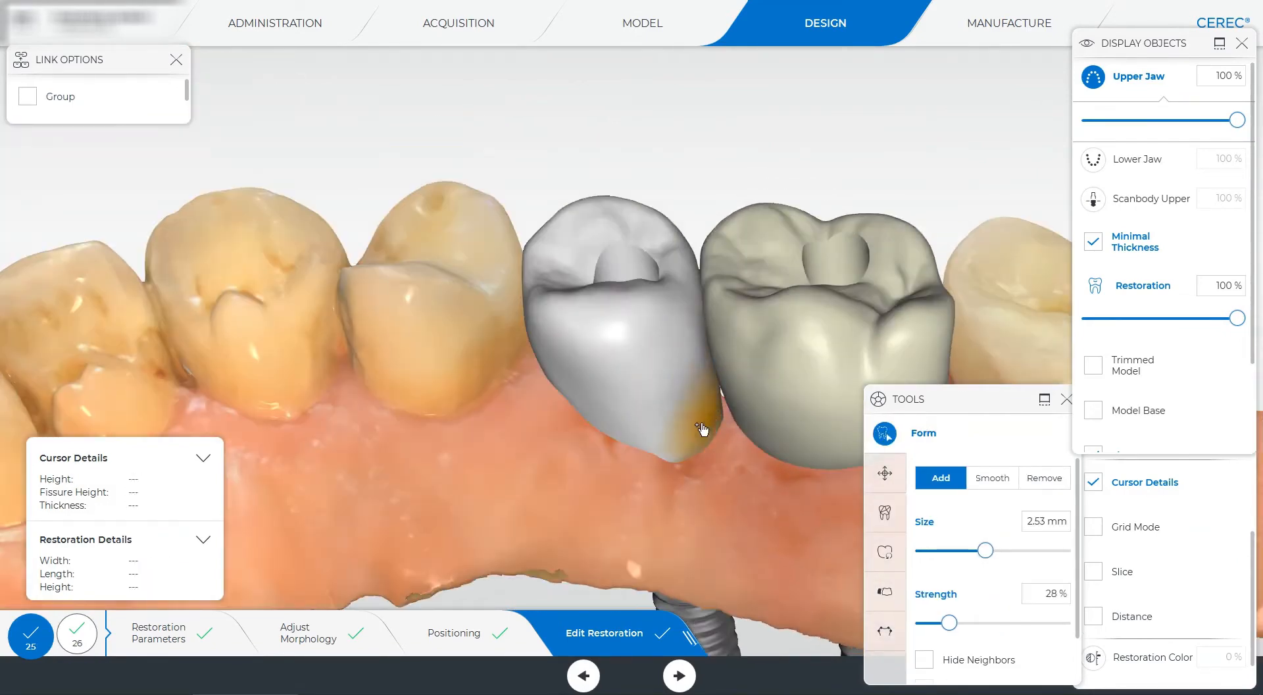
{"action": "scroll", "coordinate": [618, 454], "scroll_direction": "down", "scroll_amount": 3}
{"action": "mouse_move", "coordinate": [566, 428]}
{"action": "left_mouse_down"}
{"action": "mouse_move", "coordinate": [609, 443]}
{"action": "mouse_move", "coordinate": [719, 381]}
{"action": "left_mouse_up"}
{"action": "scroll", "coordinate": [719, 381], "scroll_direction": "up", "scroll_amount": 1}
{"action": "scroll", "coordinate": [632, 480], "scroll_direction": "up", "scroll_amount": 3}
{"action": "left_click_drag", "start_coordinate": [632, 480], "coordinate": [609, 559]}
- Build up the fine occlusal ridges of the tooth 25 crown with Form Add at size 0.40 mm and 28 % strength
{"action": "scroll", "coordinate": [557, 381], "scroll_direction": "down", "scroll_amount": 5}
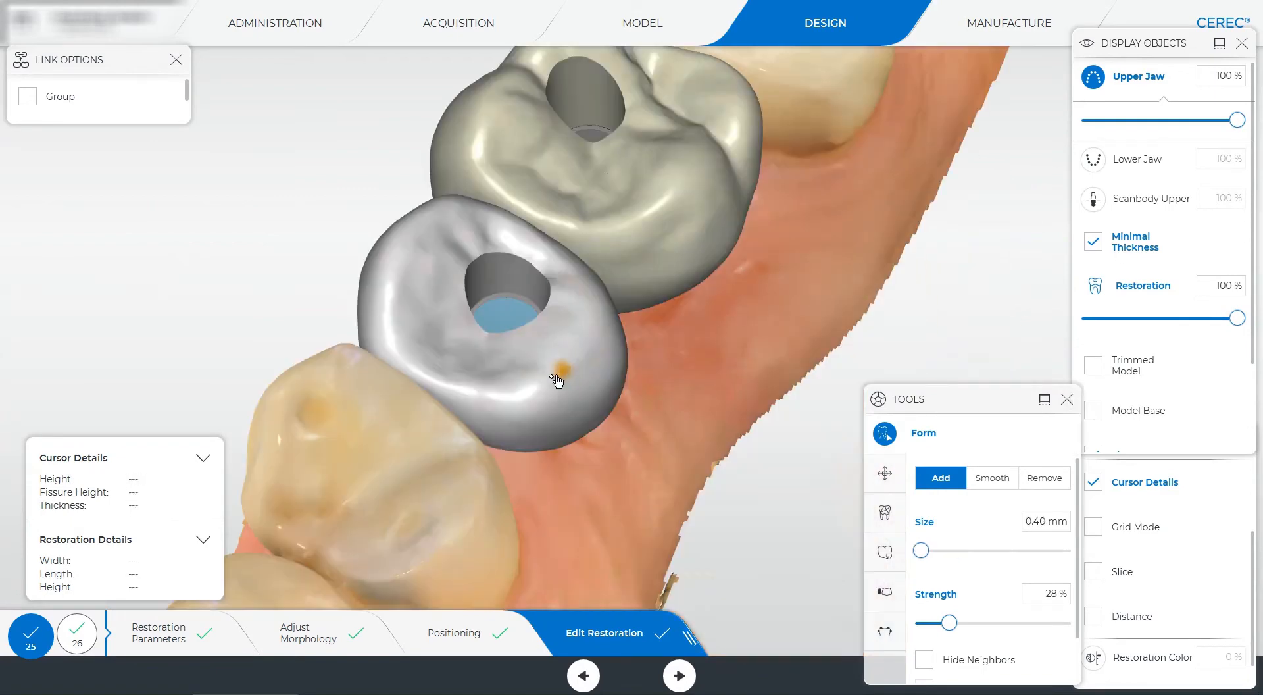
{"action": "middle_click_drag", "start_coordinate": [618, 485], "coordinate": [398, 237]}
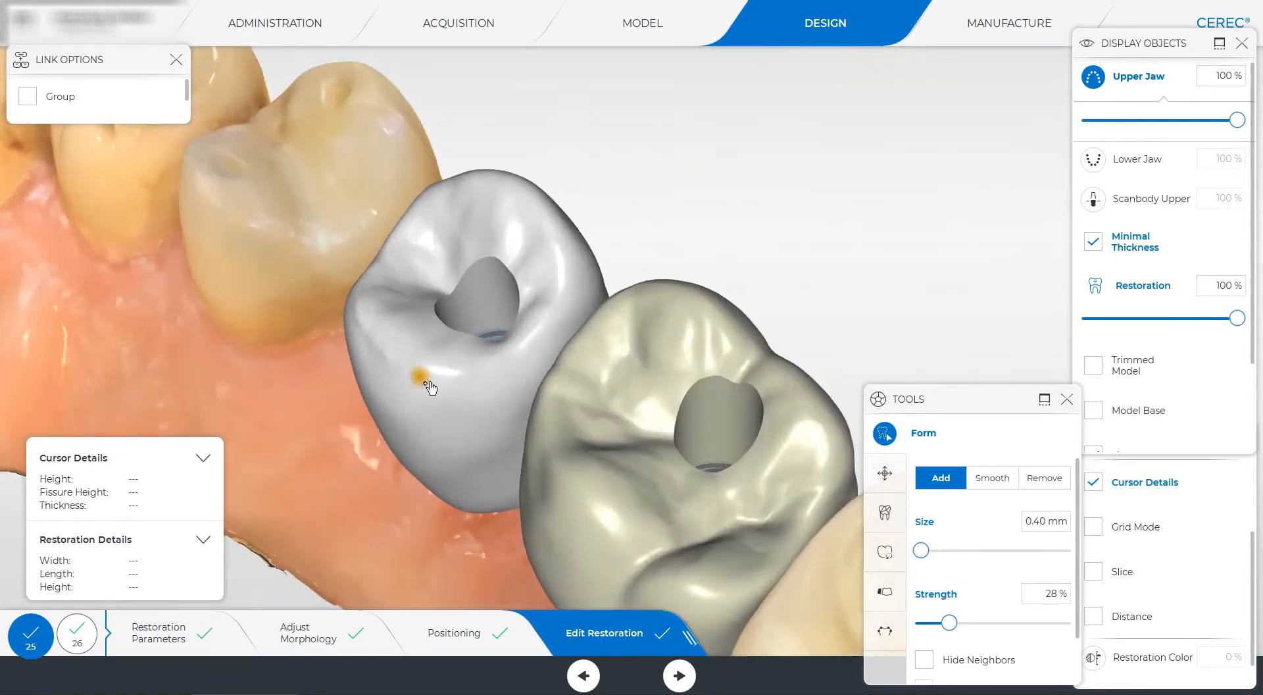
{"action": "middle_click_drag", "start_coordinate": [350, 307], "coordinate": [444, 383]}
{"action": "left_click_drag", "start_coordinate": [385, 314], "coordinate": [445, 375]}
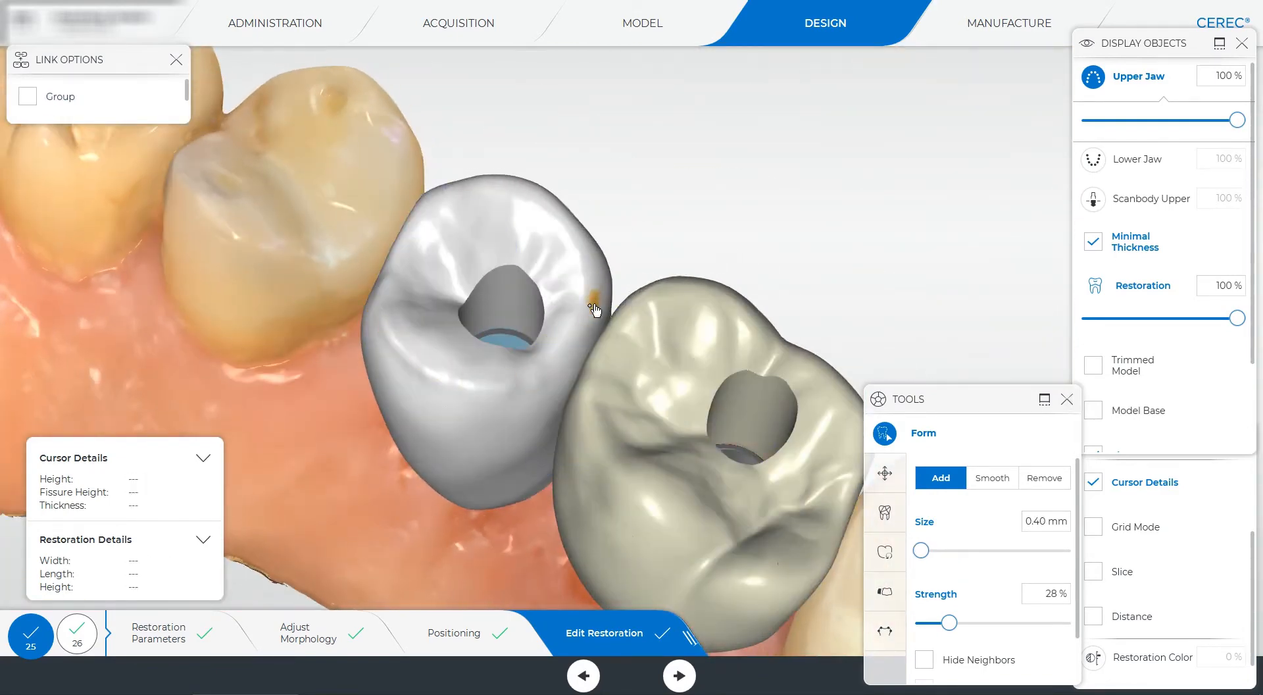
{"action": "scroll", "coordinate": [401, 446], "scroll_direction": "down", "scroll_amount": 4}
{"action": "left_click_drag", "start_coordinate": [401, 445], "coordinate": [536, 430]}
- Carve the occlusal surface of the tooth 25 crown with Form Remove at size 0.40 mm and 33 % strength
{"action": "left_click_drag", "start_coordinate": [707, 490], "coordinate": [672, 373]}
{"action": "right_click", "coordinate": [670, 373]}
{"action": "left_click_drag", "start_coordinate": [706, 320], "coordinate": [792, 455]}
{"action": "left_click_drag", "start_coordinate": [950, 623], "coordinate": [957, 622]}
{"action": "left_click", "coordinate": [1044, 478]}
{"action": "left_click_drag", "start_coordinate": [828, 404], "coordinate": [657, 294]}
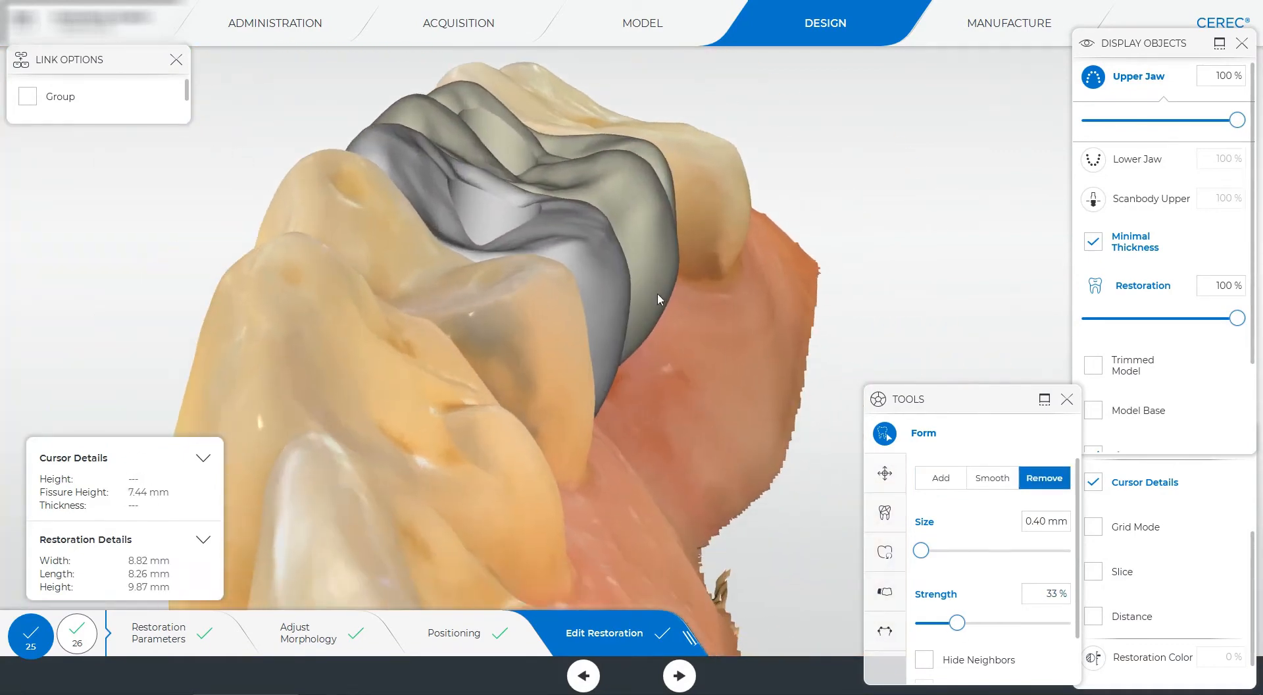
{"action": "mouse_move", "coordinate": [730, 342]}
{"action": "left_mouse_down"}
{"action": "mouse_move", "coordinate": [632, 310]}
{"action": "mouse_move", "coordinate": [611, 276]}
{"action": "left_mouse_up"}
- Trim the palatal side of the tooth 26 crown with Form Remove at size 1.68 mm and 33 % strength
{"action": "left_click", "coordinate": [664, 227]}
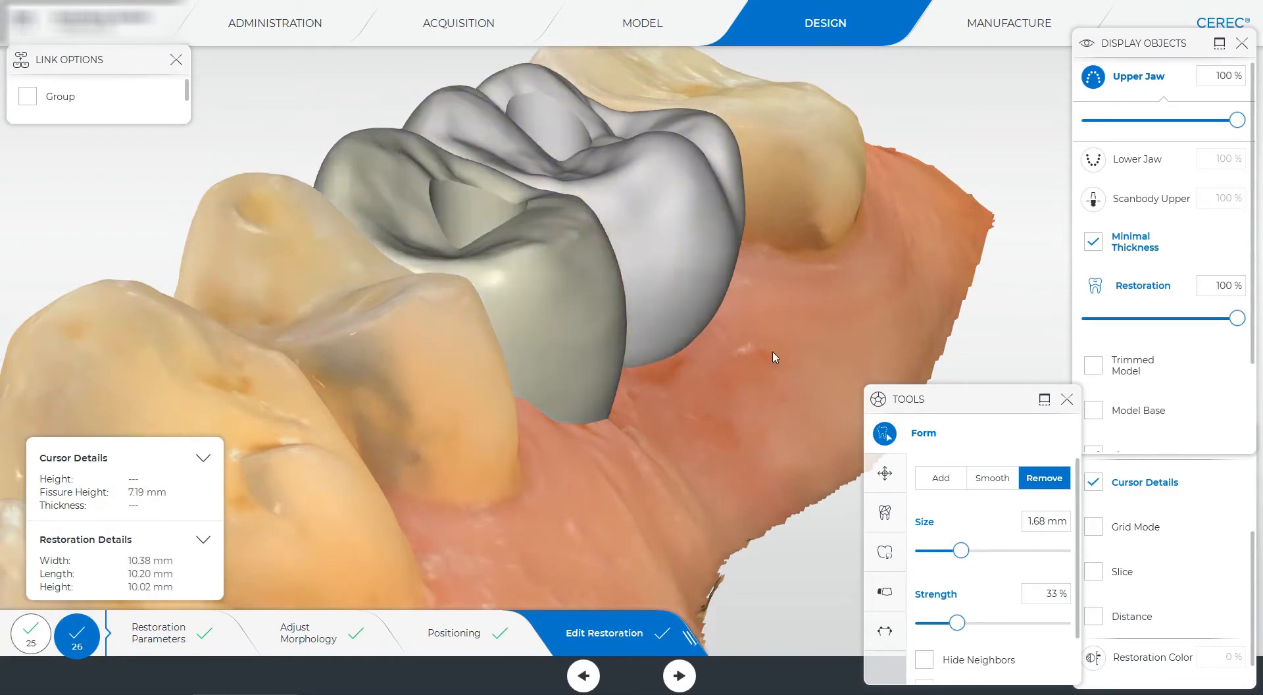
{"action": "left_click_drag", "start_coordinate": [775, 358], "coordinate": [849, 335]}
{"action": "left_click", "coordinate": [621, 253]}
{"action": "left_click_drag", "start_coordinate": [637, 263], "coordinate": [629, 253]}
{"action": "left_click", "coordinate": [707, 171]}
{"action": "mouse_move", "coordinate": [757, 264]}
{"action": "left_mouse_down"}
{"action": "mouse_move", "coordinate": [809, 283]}
{"action": "mouse_move", "coordinate": [665, 289]}
{"action": "mouse_move", "coordinate": [823, 289]}
{"action": "left_mouse_up"}
{"action": "left_click", "coordinate": [683, 235]}
- Add fine occlusal detail beside the screw channel of the tooth 26 crown with Form at size 0.53 mm and 33 % strength
{"action": "right_click", "coordinate": [557, 409]}
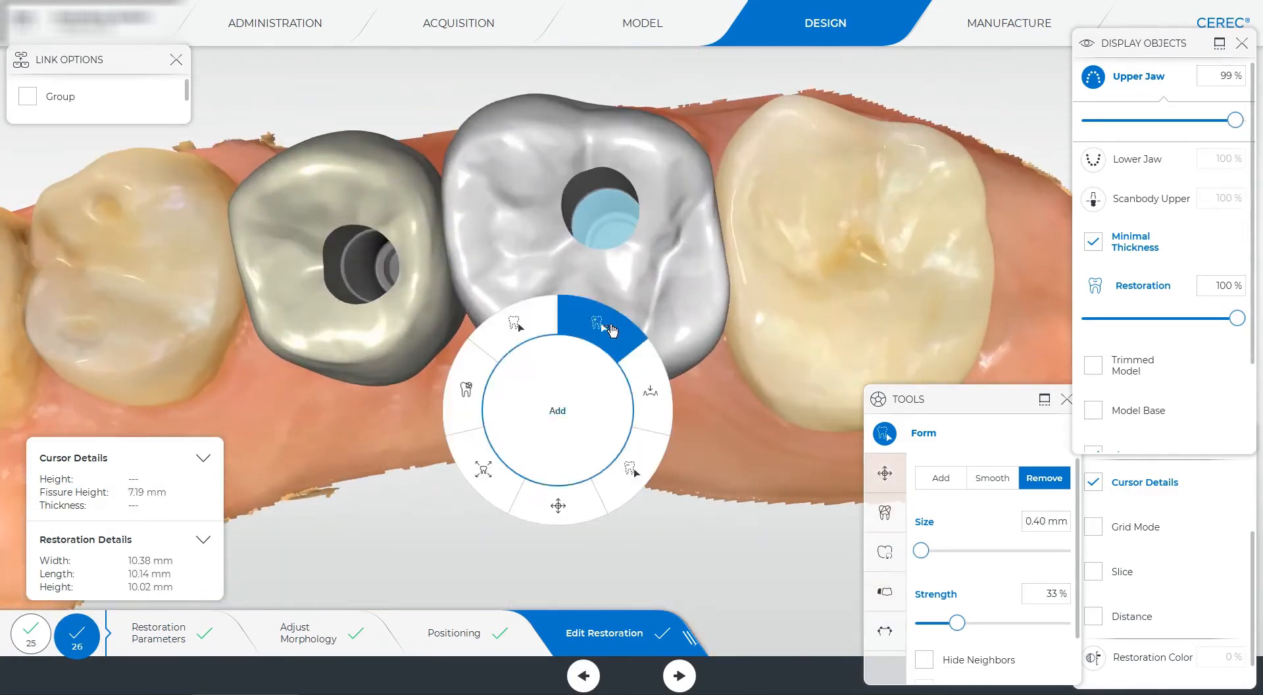
{"action": "left_click", "coordinate": [604, 330]}
{"action": "right_click", "coordinate": [645, 200]}
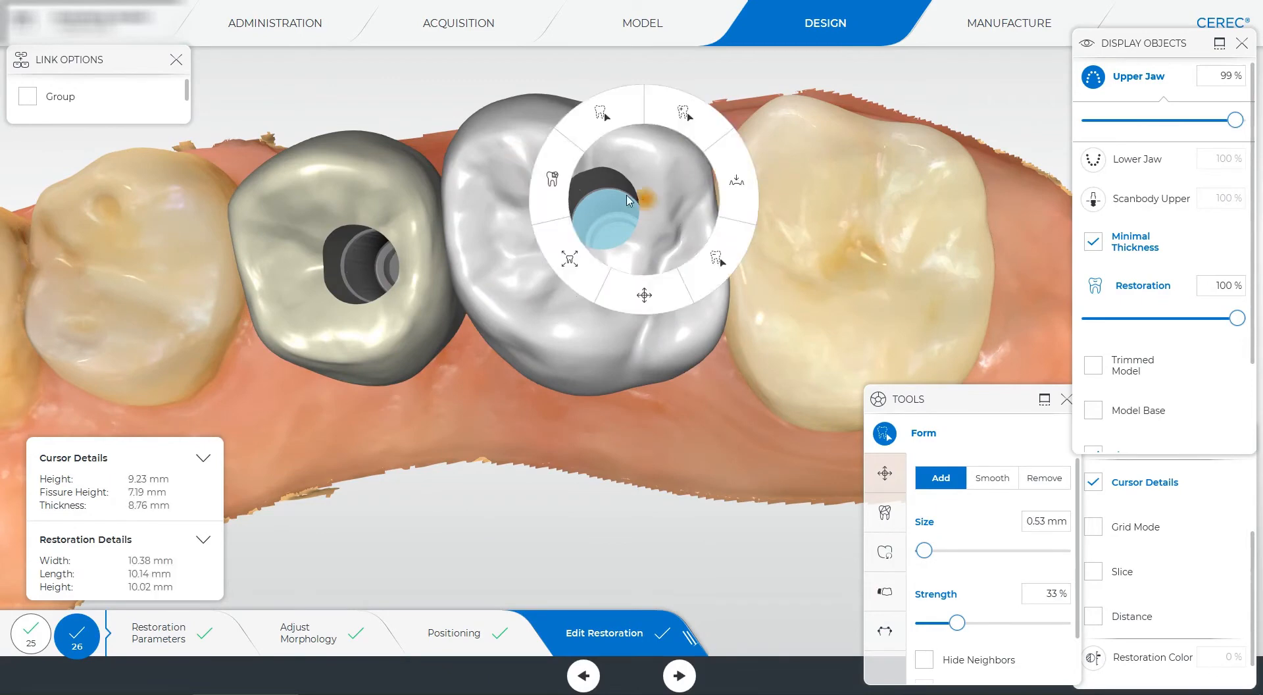
{"action": "left_click", "coordinate": [643, 118]}
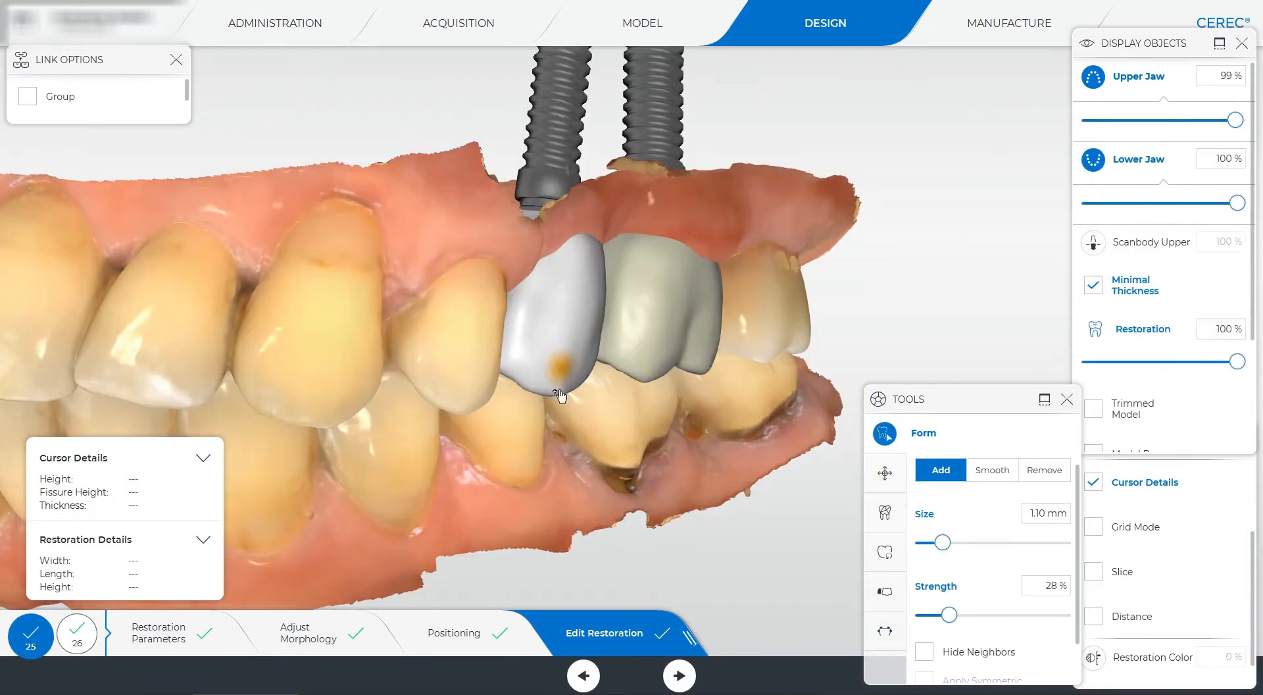
- Build up the buccal cusp tip of the tooth 25 crown against the lower jaw with Form Add, enlarging the size from 1.10 to 1.25 mm
{"action": "left_click_drag", "start_coordinate": [560, 395], "coordinate": [567, 398]}
{"action": "left_click_drag", "start_coordinate": [389, 361], "coordinate": [310, 292]}
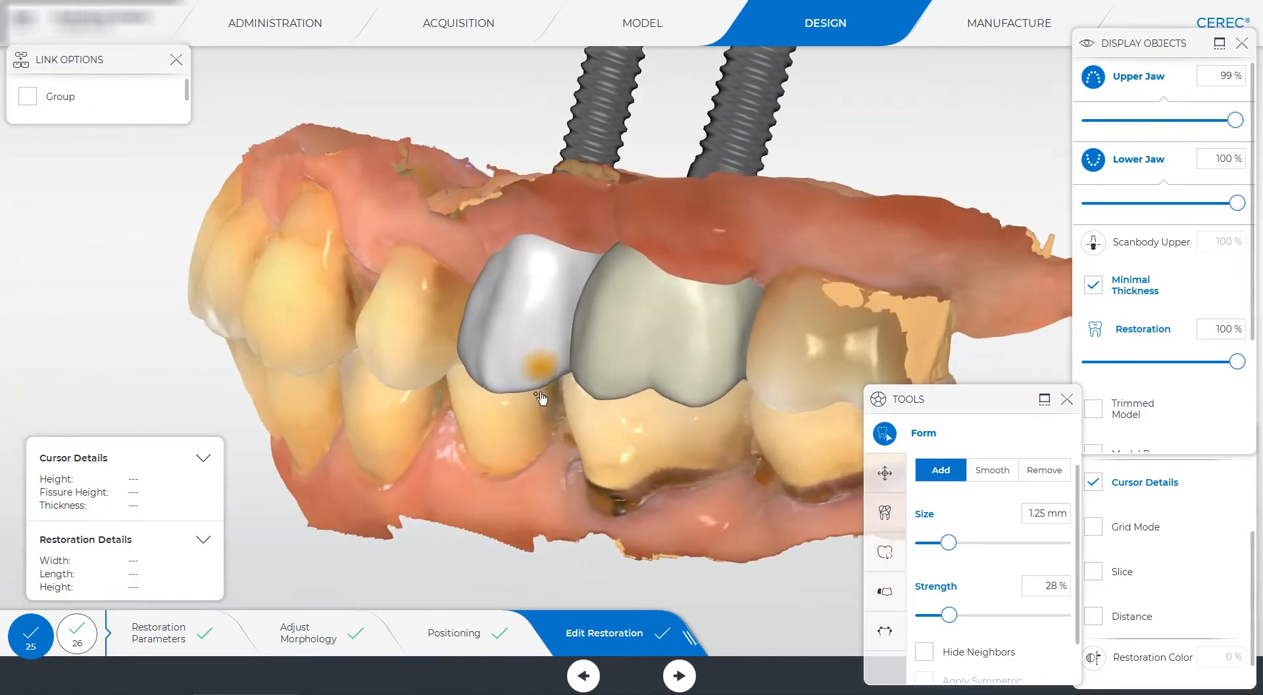
{"action": "left_click_drag", "start_coordinate": [506, 401], "coordinate": [581, 457]}
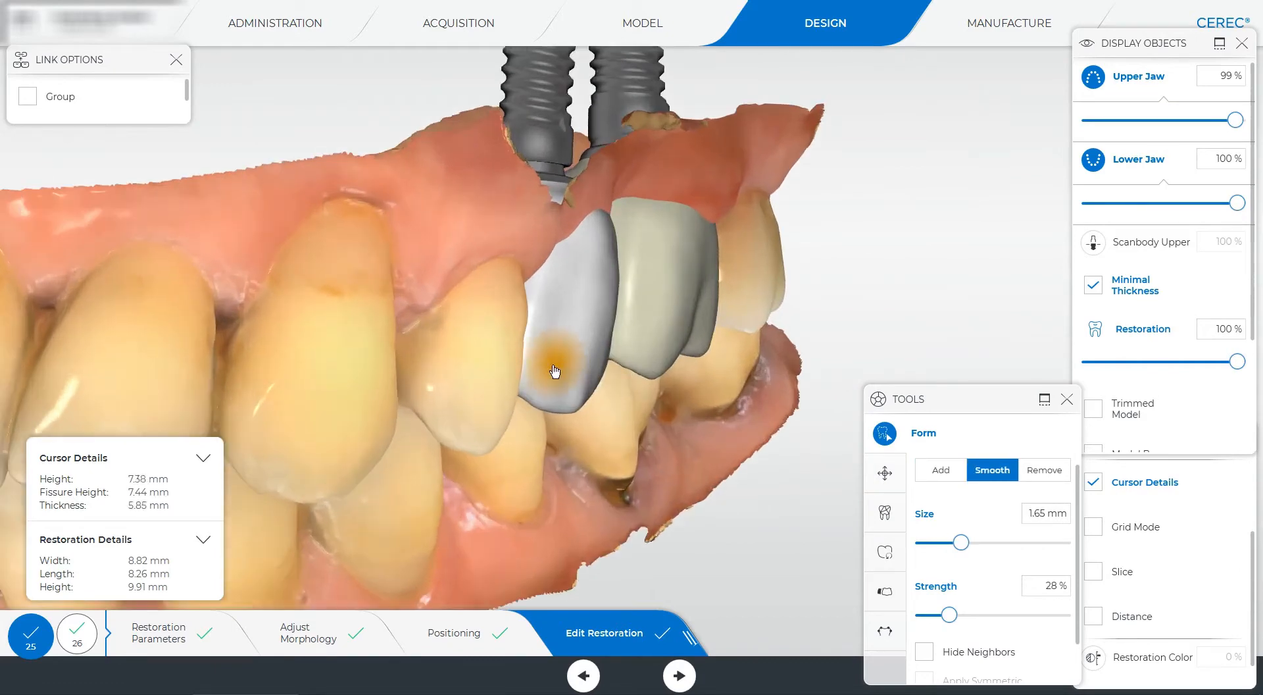
- Smooth the buccal surfaces of the tooth 25 and 26 crowns with Form at size 1.65 mm and 28 % strength
{"action": "left_click_drag", "start_coordinate": [555, 371], "coordinate": [506, 258]}
{"action": "scroll", "coordinate": [470, 285], "scroll_direction": "up", "scroll_amount": 1}
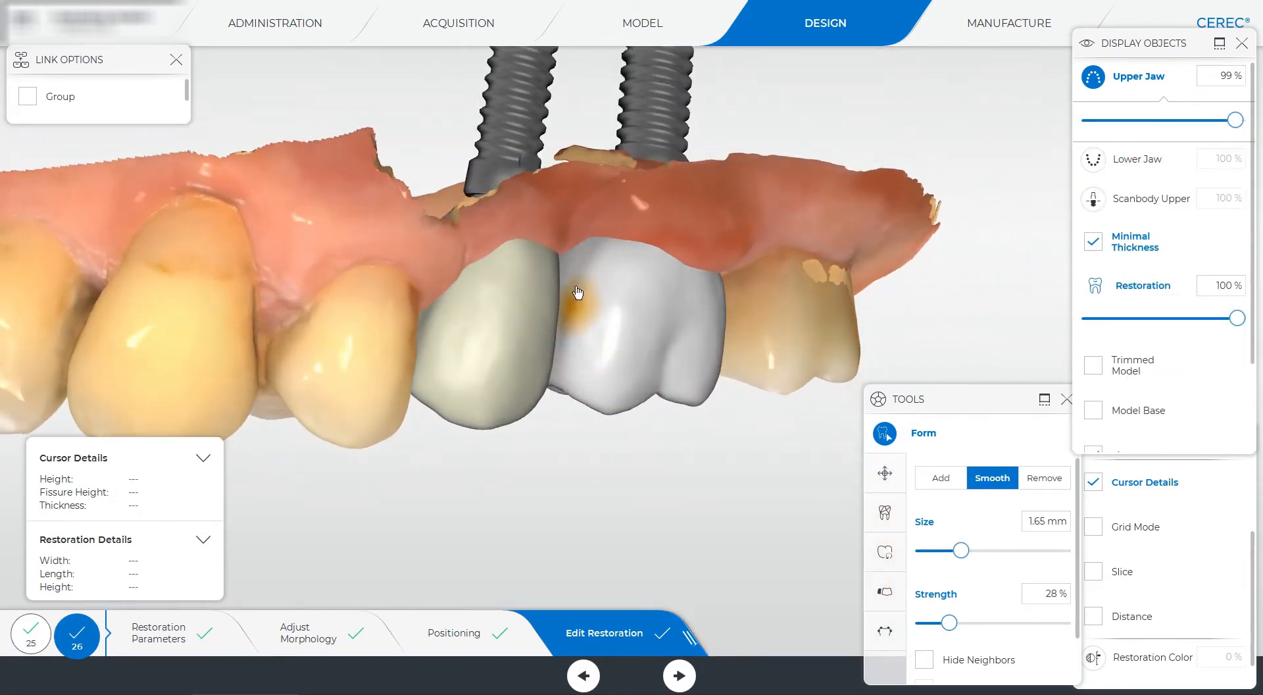
{"action": "left_click_drag", "start_coordinate": [577, 292], "coordinate": [575, 346]}
- Adjust the contact between the tooth 26 and 25 crowns with anatomical Shape, using the 2-directional and 4-directional modes
{"action": "right_click", "coordinate": [691, 294]}
{"action": "left_click", "coordinate": [649, 211]}
{"action": "scroll", "coordinate": [579, 245], "scroll_direction": "up", "scroll_amount": 2}
{"action": "scroll", "coordinate": [755, 318], "scroll_direction": "down", "scroll_amount": 4}
{"action": "left_click_drag", "start_coordinate": [755, 319], "coordinate": [627, 435]}
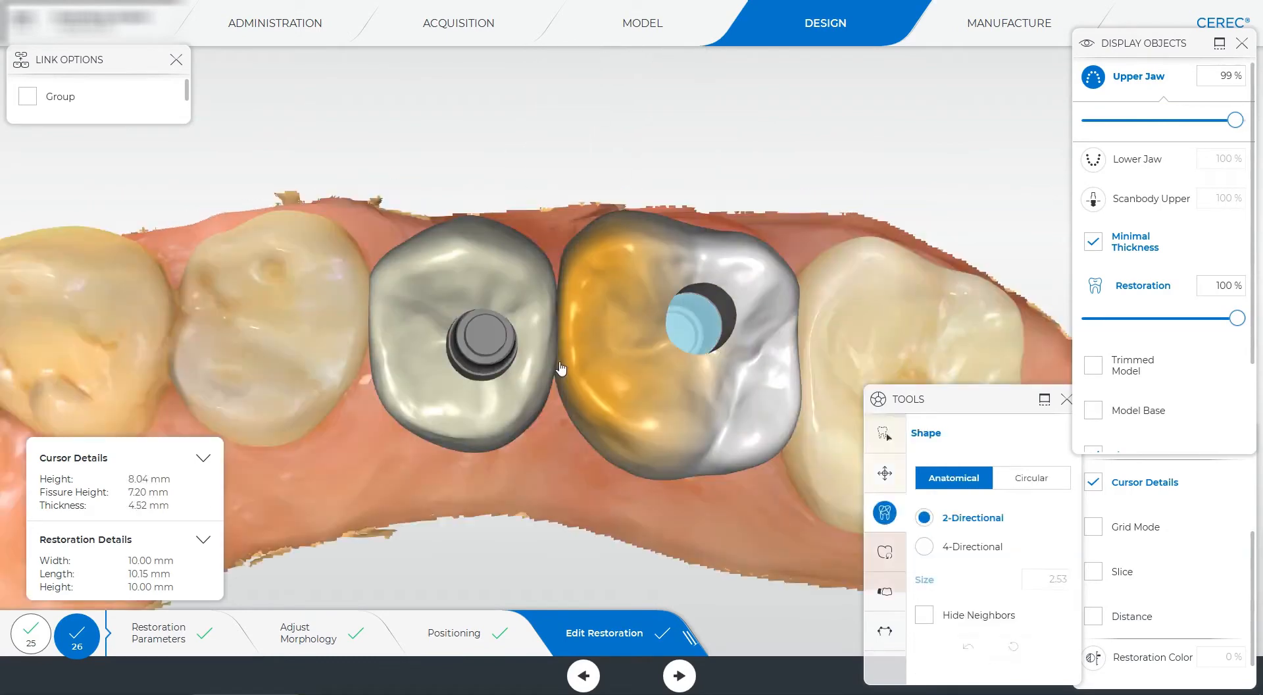
{"action": "left_click", "coordinate": [555, 369]}
{"action": "left_click", "coordinate": [559, 373]}
{"action": "left_click", "coordinate": [556, 378]}
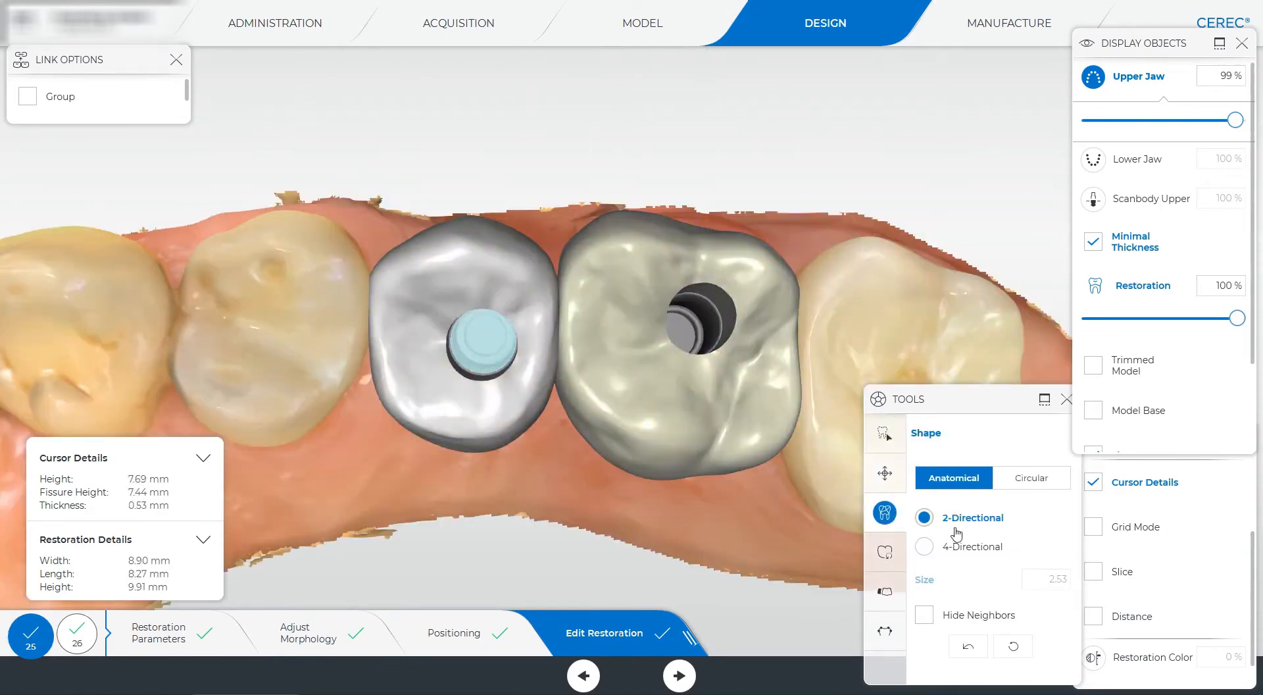
{"action": "left_click", "coordinate": [956, 544]}
{"action": "left_click_drag", "start_coordinate": [341, 329], "coordinate": [371, 309]}
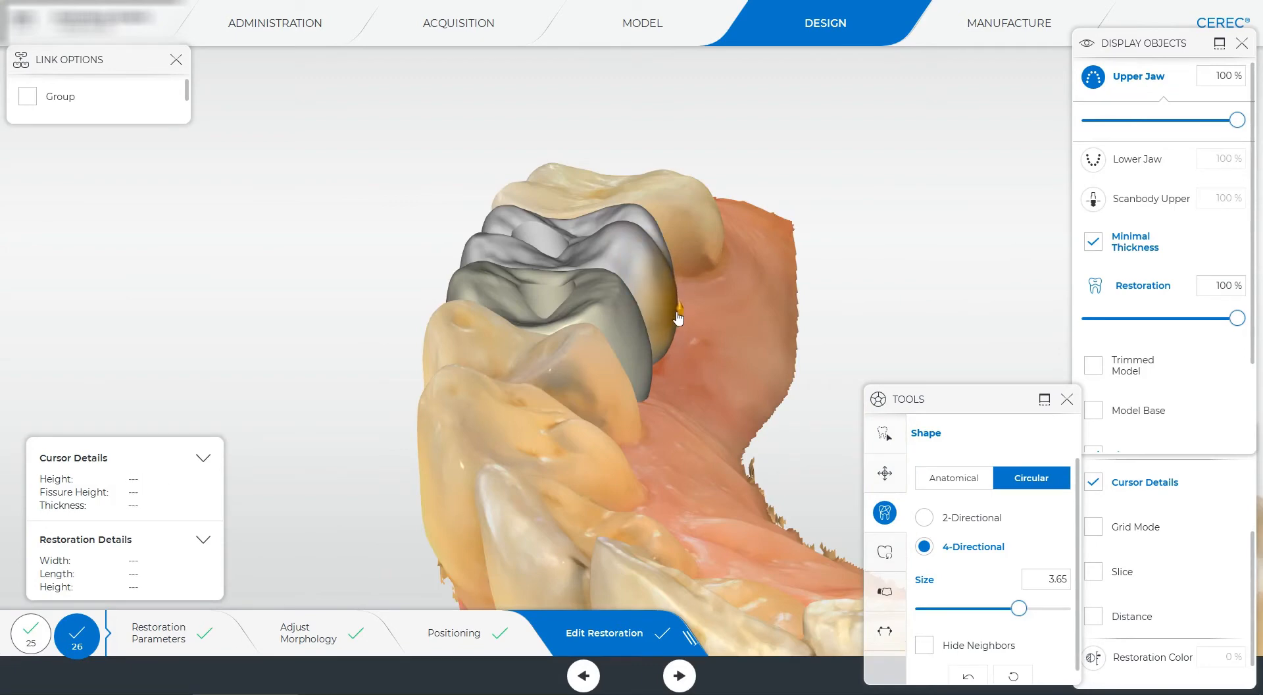
- Shape the palatal surface of the tooth 26 crown with circular 4-directional Shape at size 3.65
{"action": "left_click_drag", "start_coordinate": [710, 347], "coordinate": [669, 330]}
{"action": "left_click_drag", "start_coordinate": [750, 329], "coordinate": [685, 300]}
- Carve the buccal groove of the tooth 26 crown with Form Remove at 28 % strength, reducing the size from 1.33 to 0.40 mm
{"action": "left_click", "coordinate": [885, 434]}
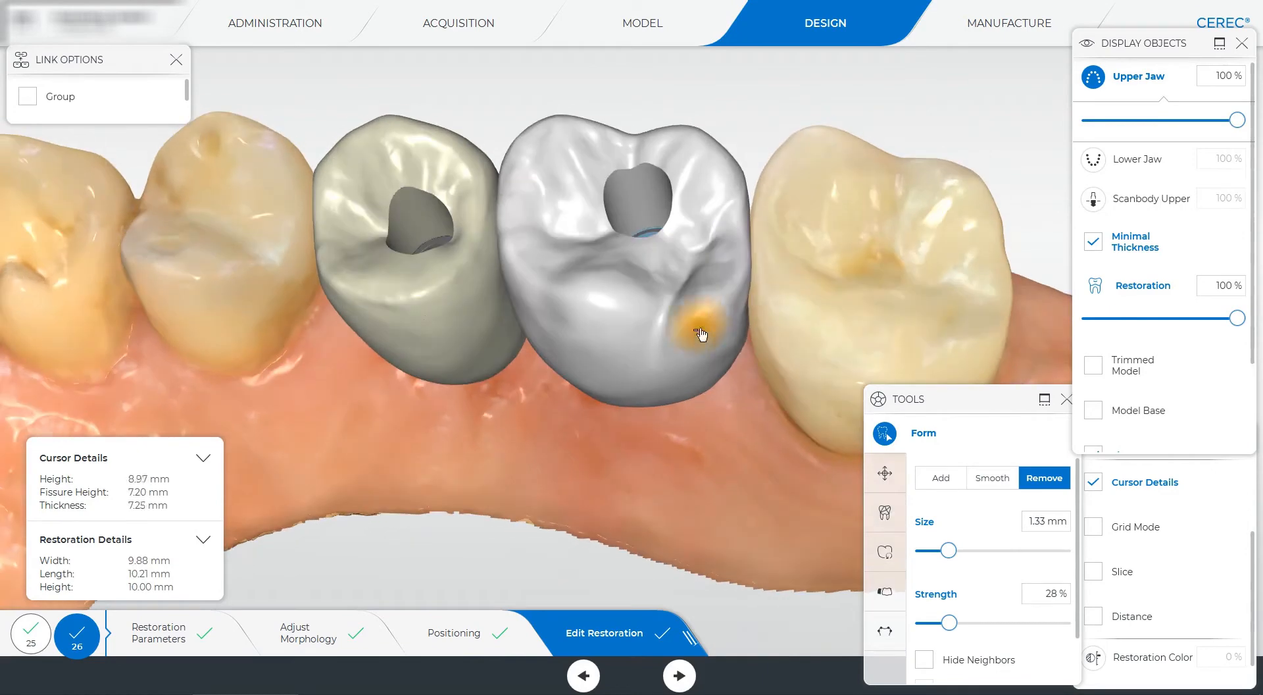
{"action": "right_click", "coordinate": [731, 334]}
{"action": "left_click", "coordinate": [761, 319]}
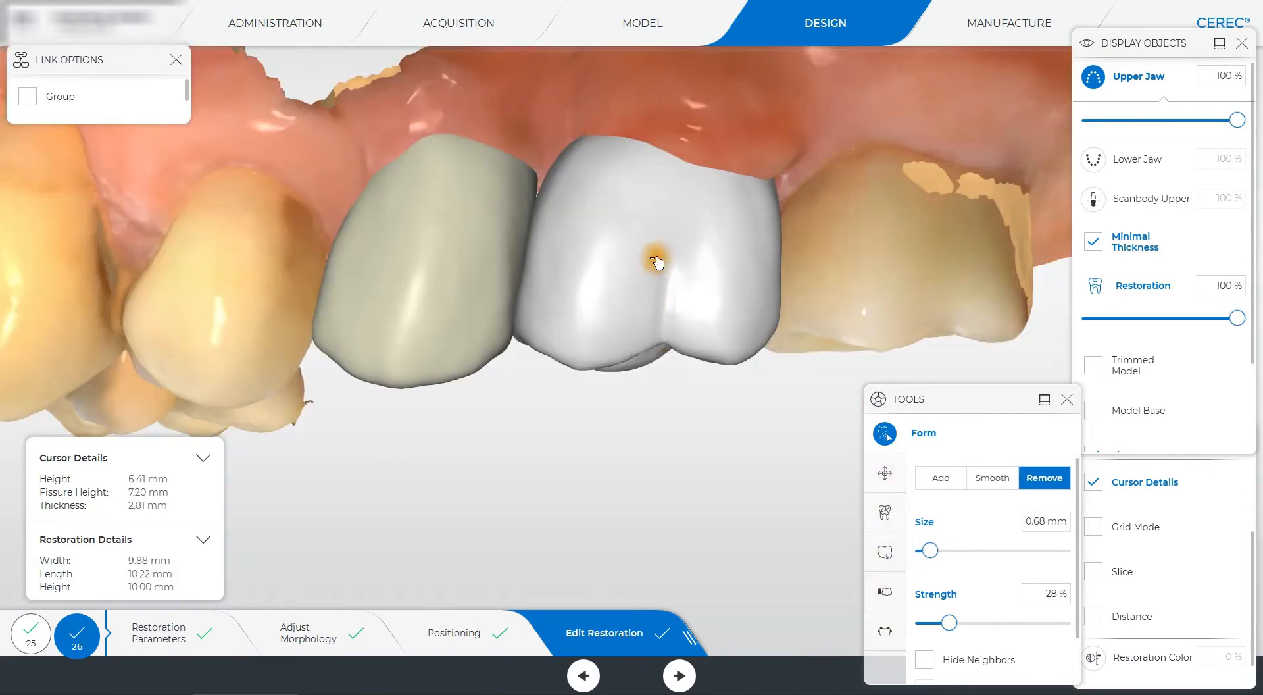
{"action": "right_click_drag", "start_coordinate": [666, 268], "coordinate": [666, 235]}
{"action": "right_click_drag", "start_coordinate": [670, 447], "coordinate": [687, 153]}
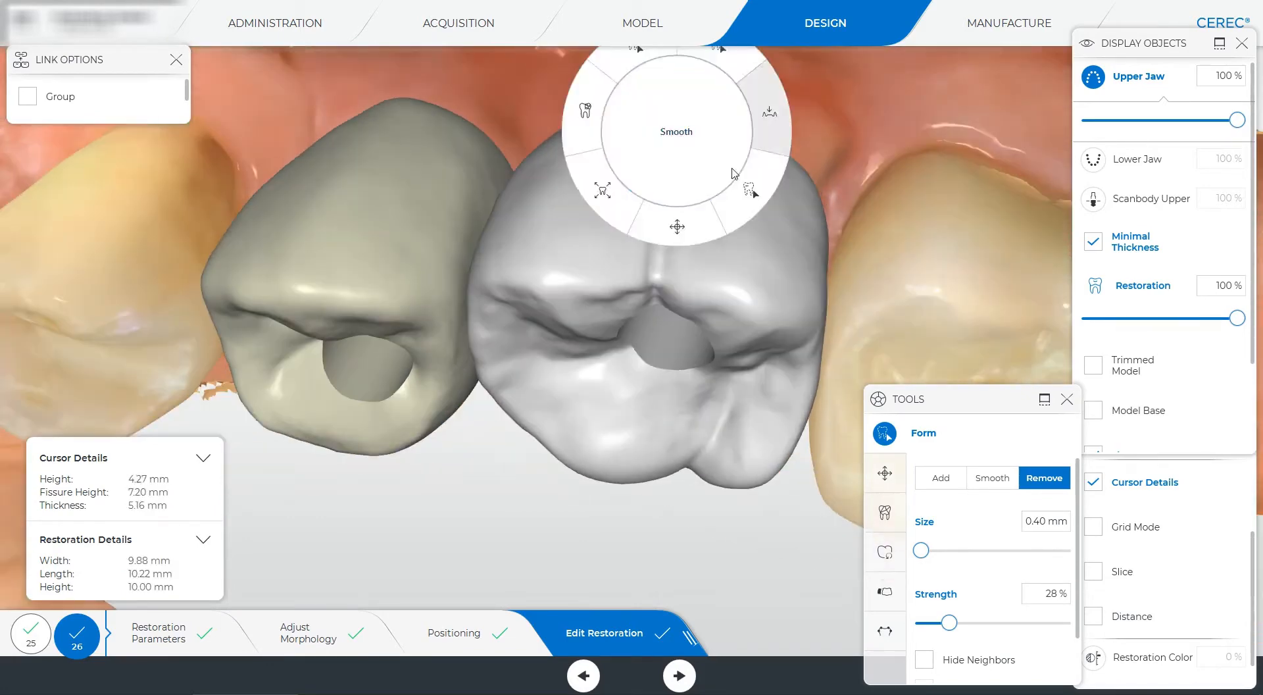
- Soften the carved buccal groove of the tooth 26 crown with Form Smooth at sizes 0.45 and 0.60 mm
{"action": "left_click", "coordinate": [648, 230]}
{"action": "right_click_drag", "start_coordinate": [648, 268], "coordinate": [727, 226]}
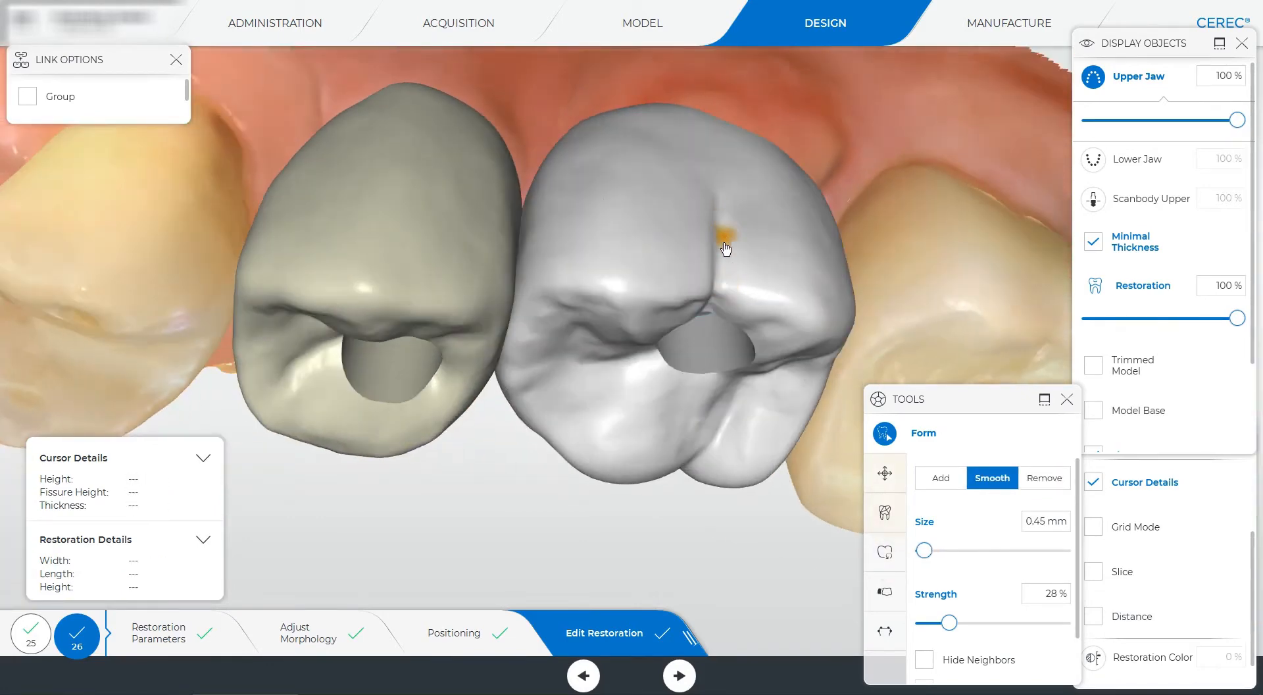
{"action": "right_click_drag", "start_coordinate": [830, 304], "coordinate": [874, 245]}
{"action": "right_click_drag", "start_coordinate": [641, 296], "coordinate": [672, 429]}
{"action": "scroll", "coordinate": [658, 368], "scroll_direction": "up", "scroll_amount": 3}
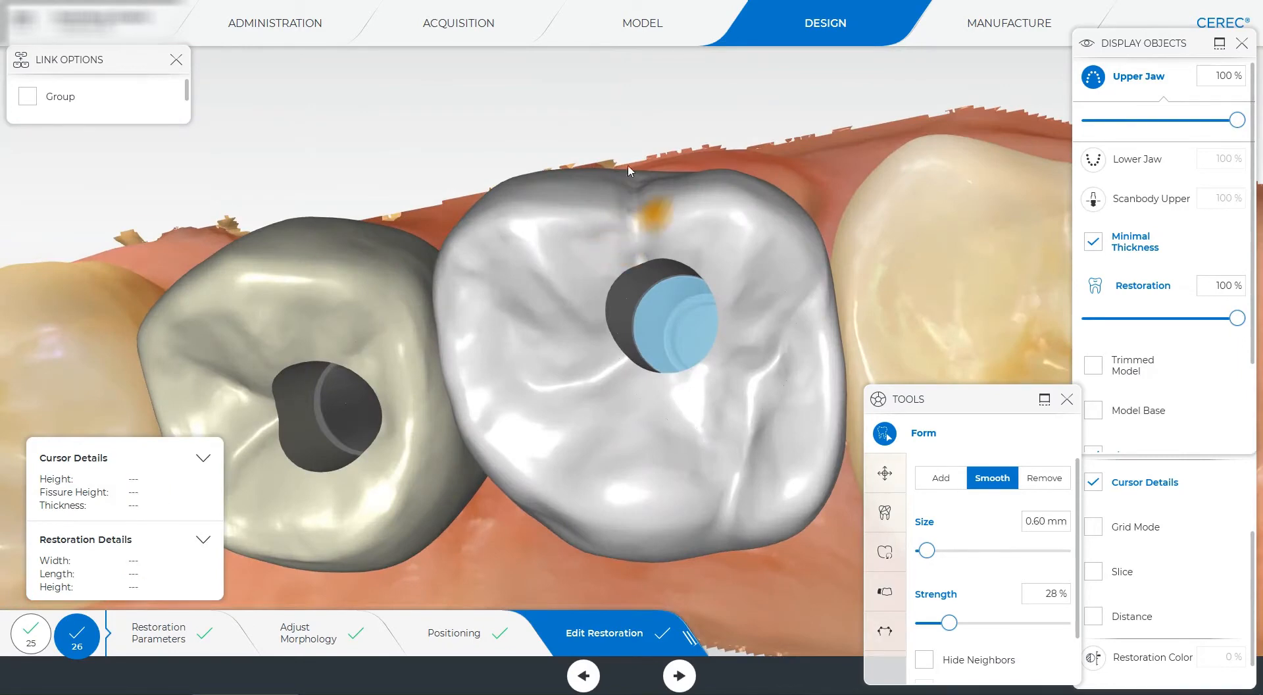
{"action": "right_click_drag", "start_coordinate": [627, 170], "coordinate": [628, 297]}
- Deepen the groove between the buccal cusps of the tooth 26 crown with Form Remove at sizes 0.55 and 0.40 mm
{"action": "right_click", "coordinate": [623, 252]}
{"action": "left_click", "coordinate": [699, 312]}
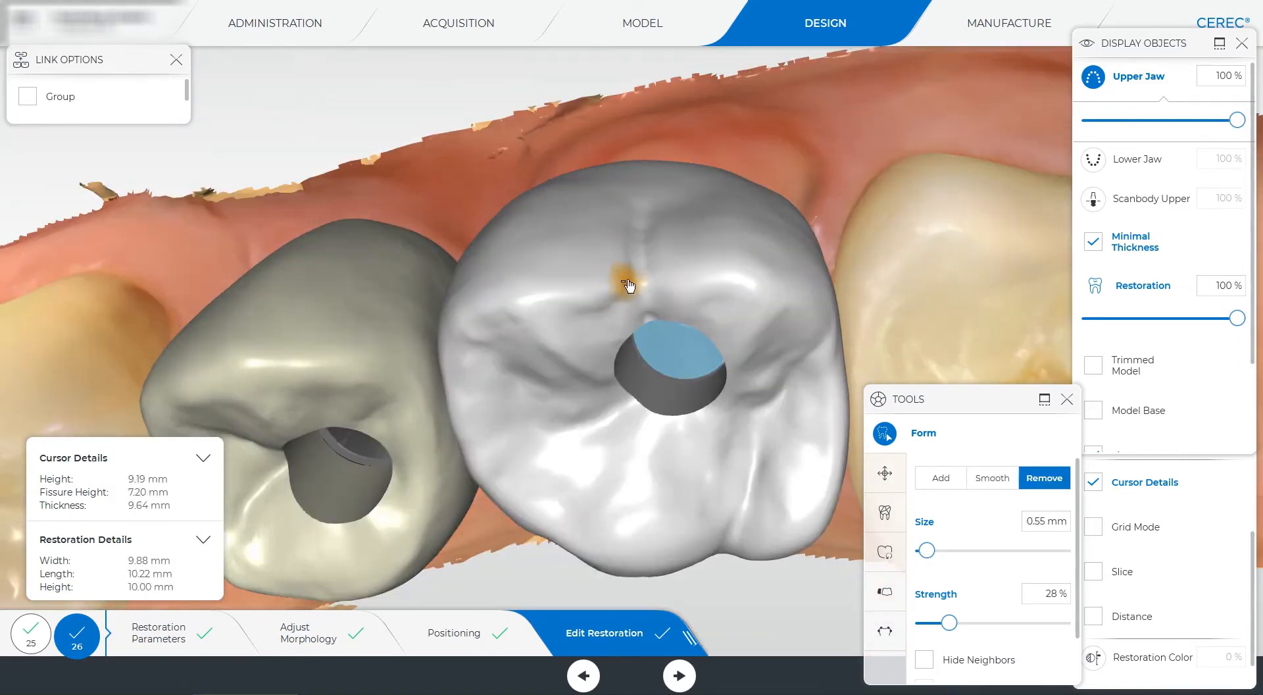
{"action": "right_click_drag", "start_coordinate": [648, 315], "coordinate": [727, 281]}
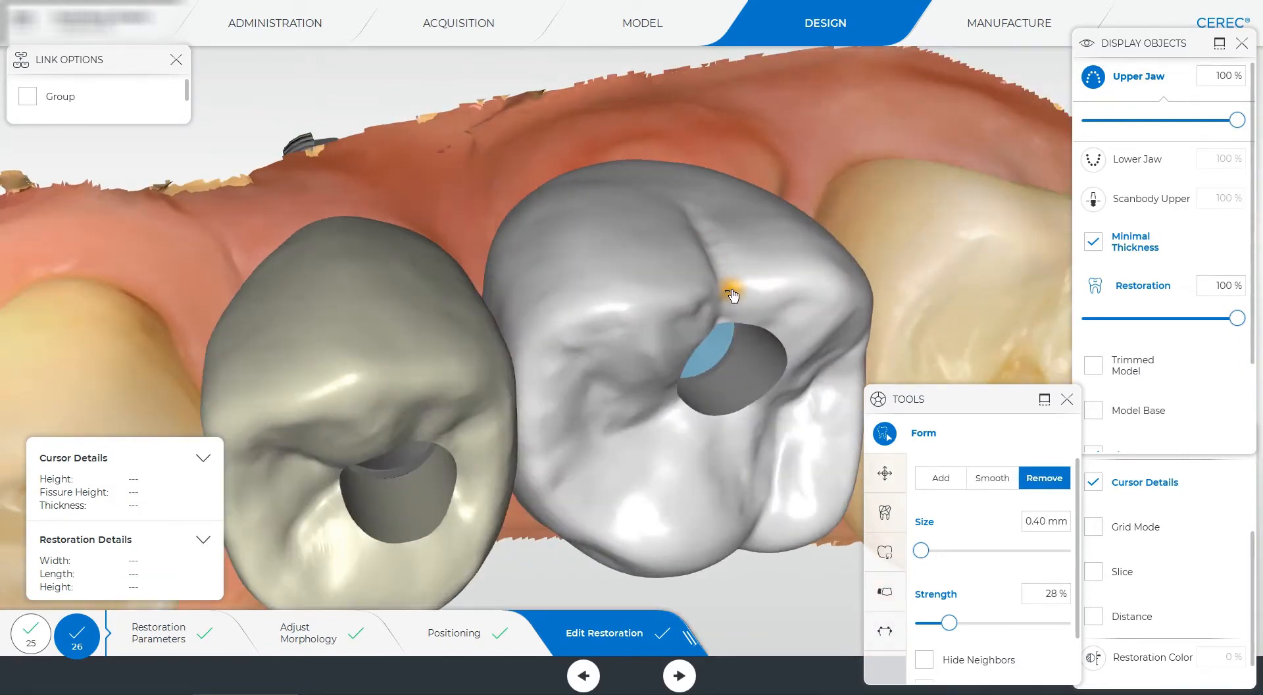
- Blend the upper end of the buccal groove on the tooth 26 crown with Form Smooth at size 1.33 mm
{"action": "right_click", "coordinate": [753, 269]}
{"action": "left_click", "coordinate": [680, 266]}
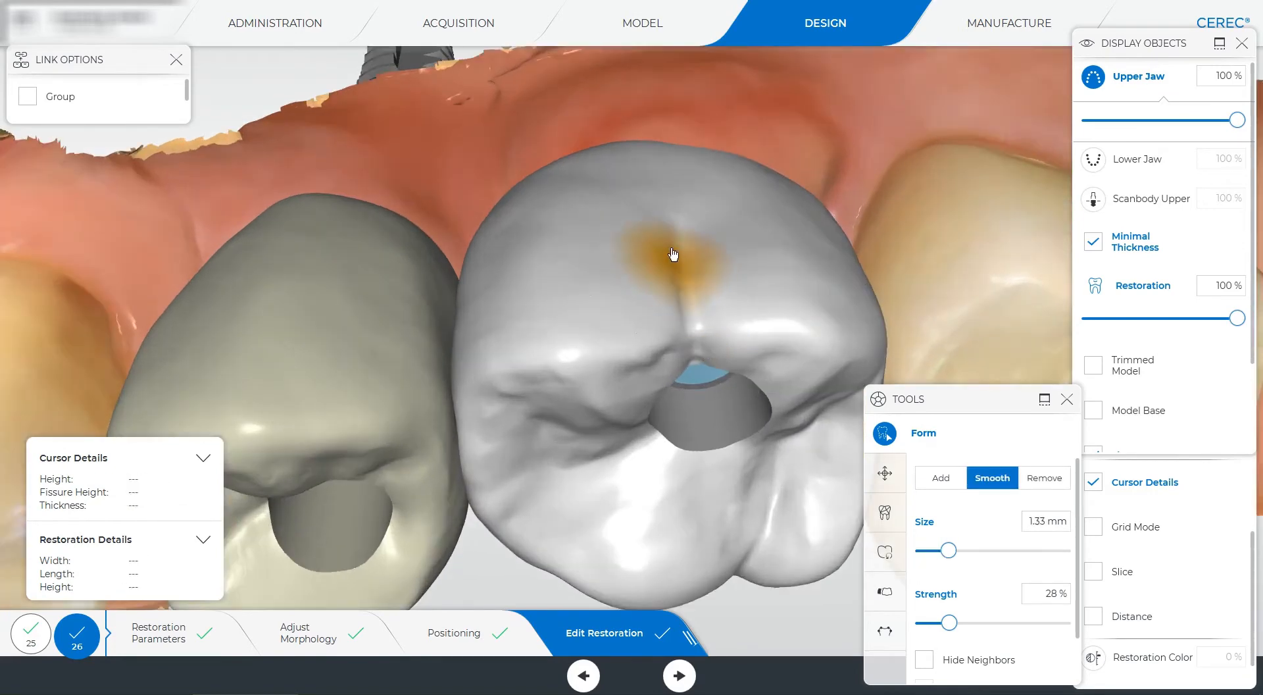
{"action": "right_click_drag", "start_coordinate": [677, 260], "coordinate": [658, 519]}
- Build up the buccal groove edge near the cusps of the tooth 26 crown with Form Add at size 0.50 mm
{"action": "scroll", "coordinate": [658, 519], "scroll_direction": "up", "scroll_amount": 5}
{"action": "right_click", "coordinate": [607, 421]}
{"action": "left_click", "coordinate": [607, 507]}
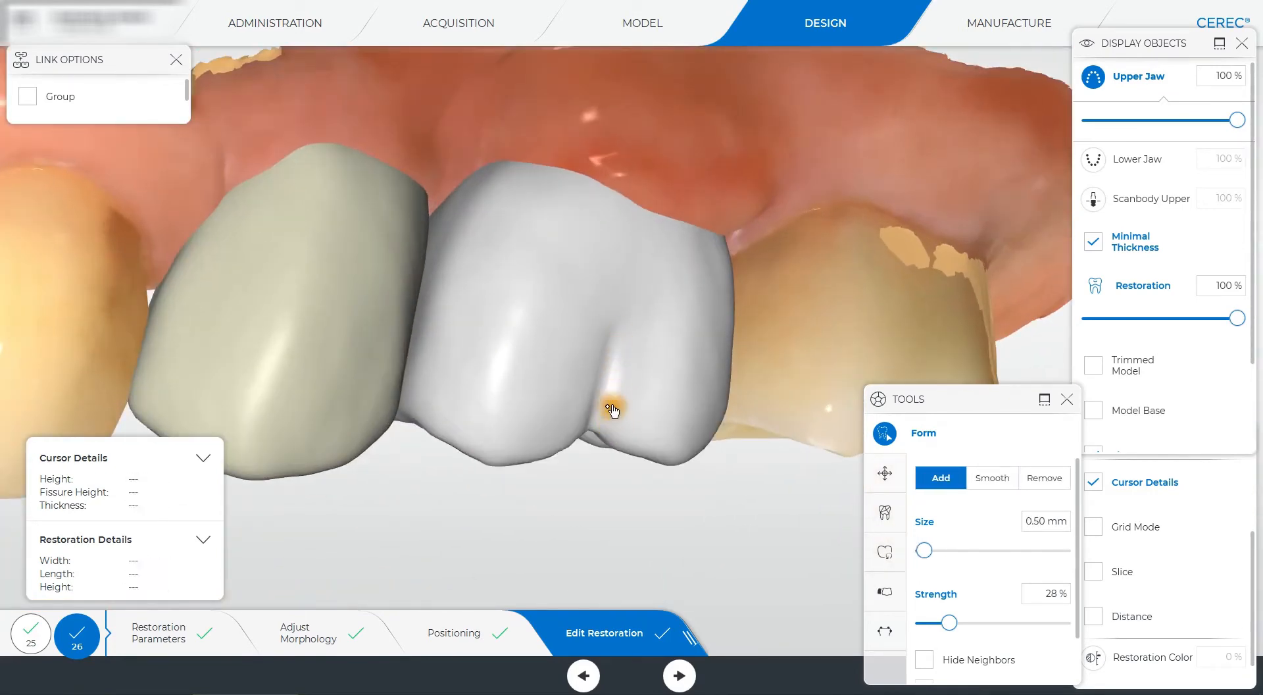
{"action": "scroll", "coordinate": [617, 343], "scroll_direction": "down", "scroll_amount": 3}
{"action": "right_click_drag", "start_coordinate": [617, 344], "coordinate": [559, 293]}
{"action": "right_click_drag", "start_coordinate": [544, 355], "coordinate": [716, 502]}
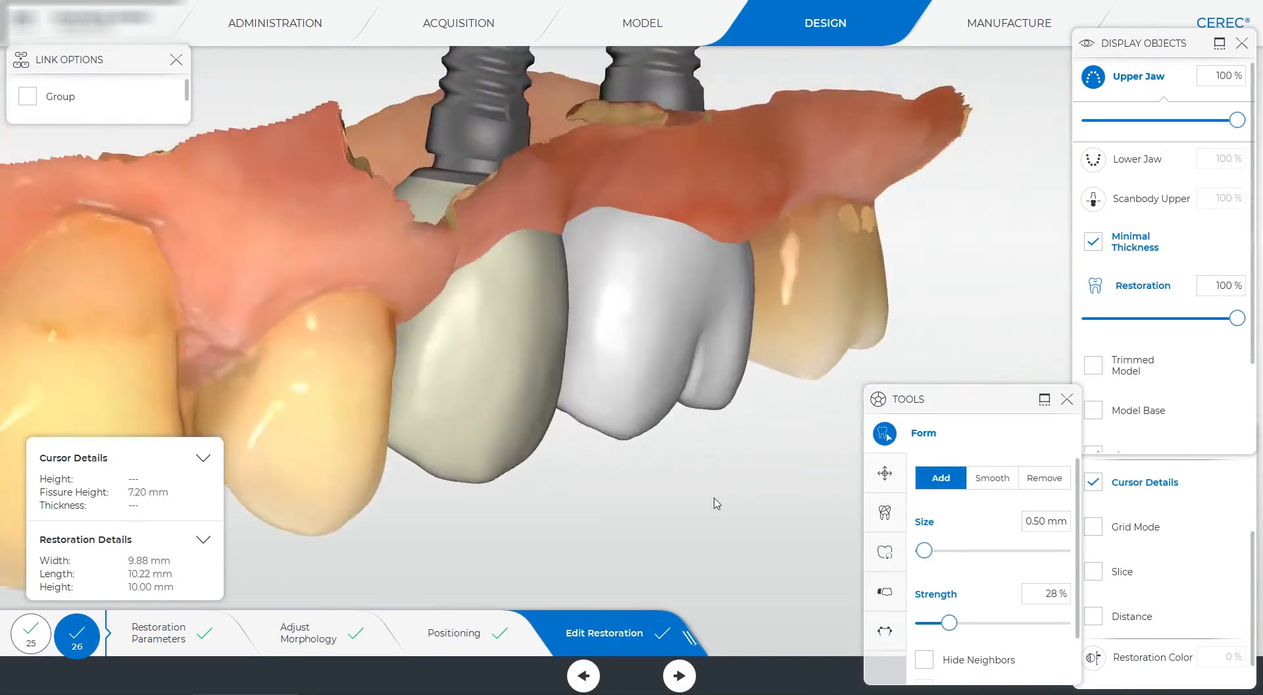
- Smooth the added material along the buccal groove of the tooth 26 crown with Form at size 0.40 mm
{"action": "scroll", "coordinate": [717, 502], "scroll_direction": "up", "scroll_amount": 4}
{"action": "right_click", "coordinate": [752, 393]}
{"action": "left_click", "coordinate": [680, 391]}
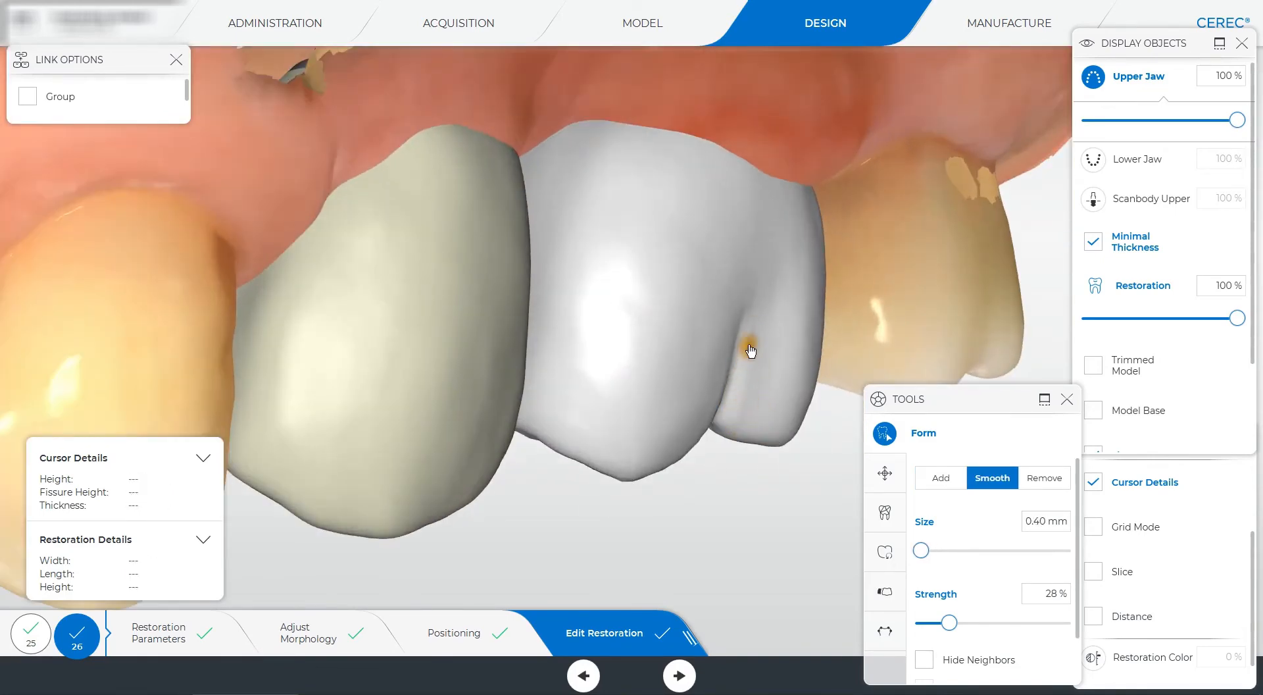
{"action": "right_click_drag", "start_coordinate": [742, 320], "coordinate": [560, 403]}
{"action": "scroll", "coordinate": [563, 379], "scroll_direction": "down", "scroll_amount": 2}
{"action": "right_click_drag", "start_coordinate": [589, 452], "coordinate": [651, 415]}
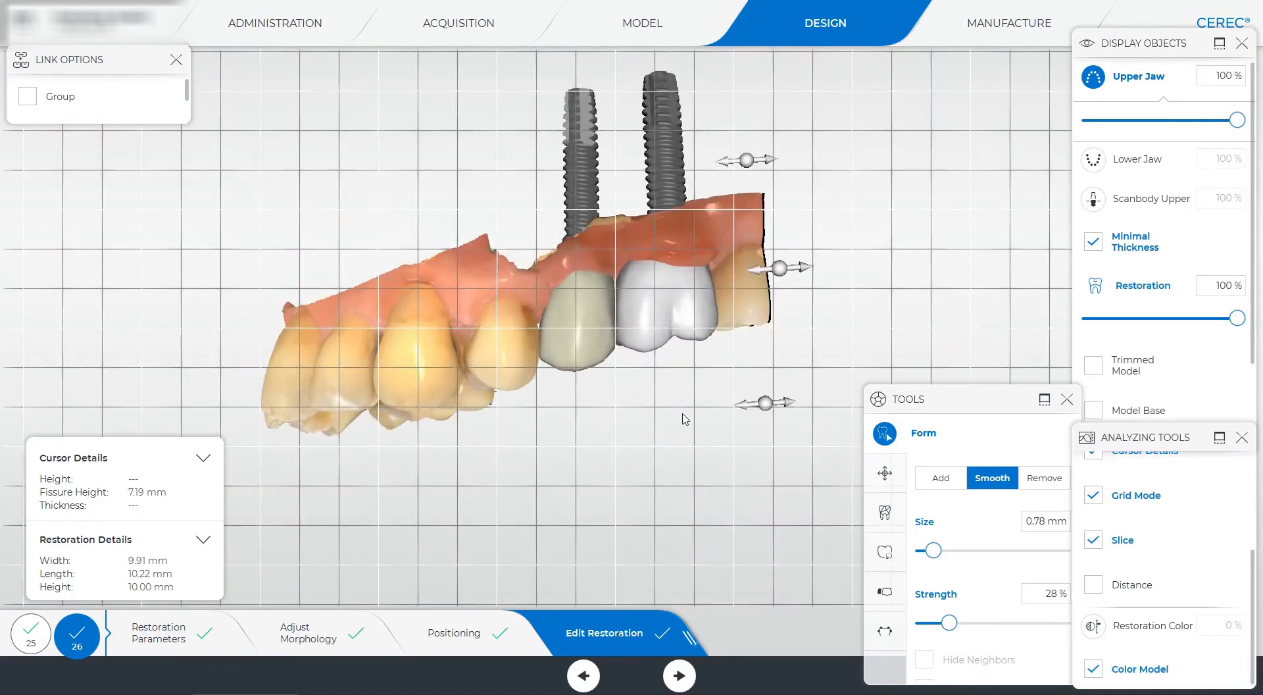
- Select the tooth 25 crown and move the slice plane to its contact with the tooth 26 crown
{"action": "scroll", "coordinate": [559, 417], "scroll_direction": "up", "scroll_amount": 3}
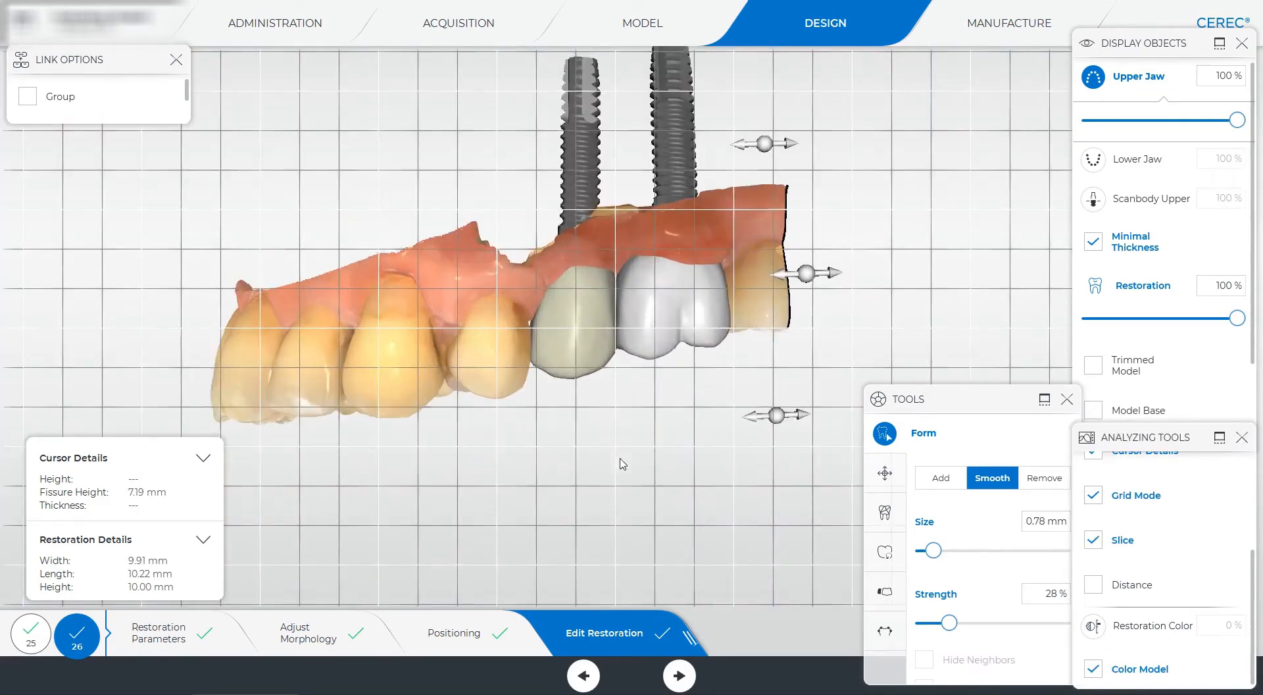
{"action": "left_click", "coordinate": [540, 427]}
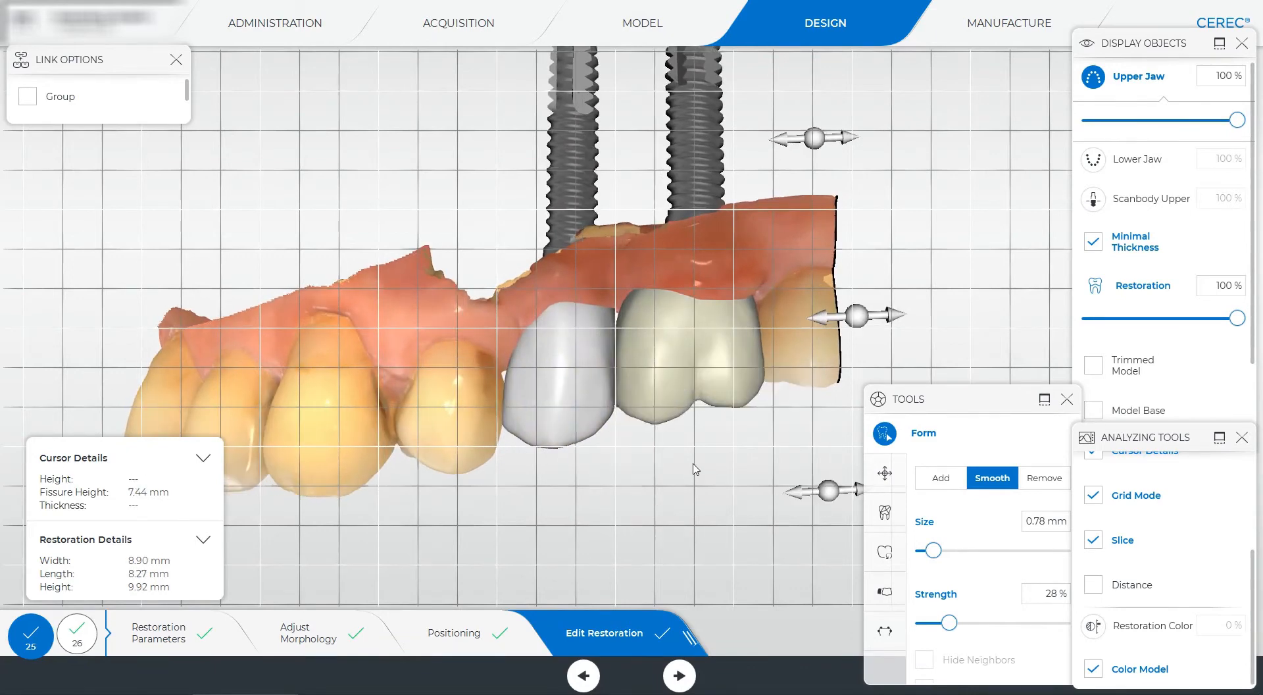
{"action": "left_click_drag", "start_coordinate": [693, 464], "coordinate": [648, 447]}
{"action": "left_click_drag", "start_coordinate": [778, 481], "coordinate": [671, 463]}
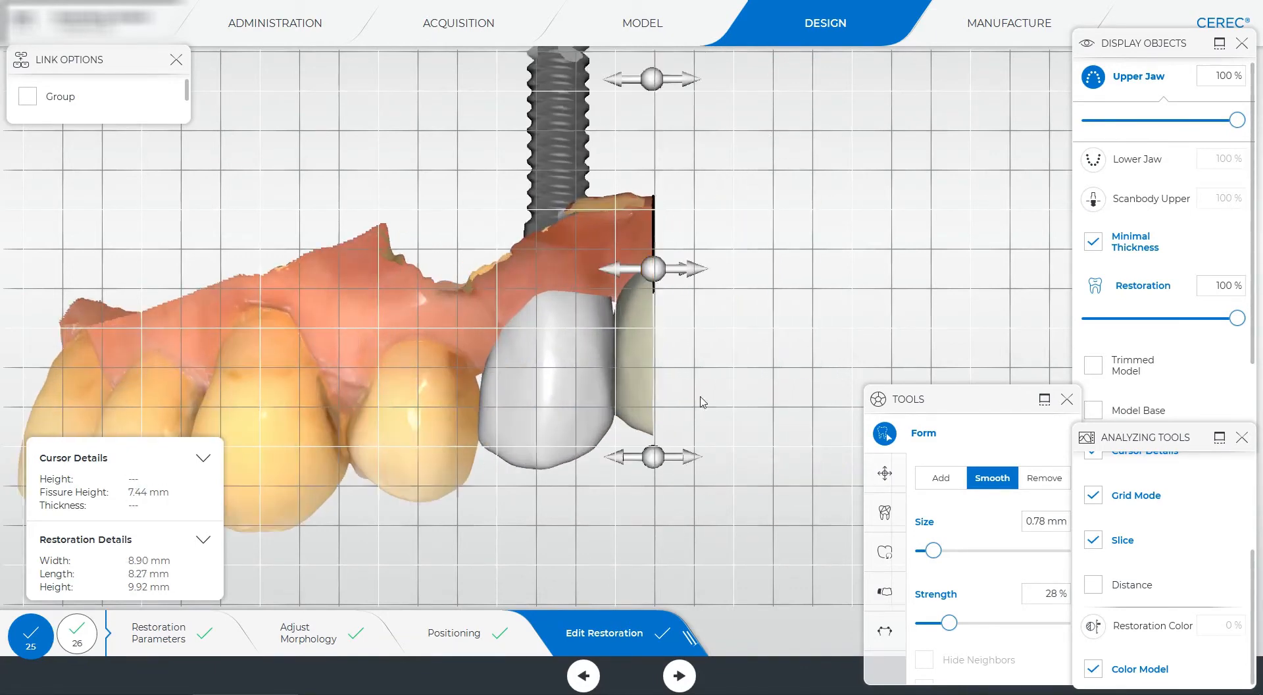
{"action": "left_click_drag", "start_coordinate": [703, 401], "coordinate": [657, 281]}
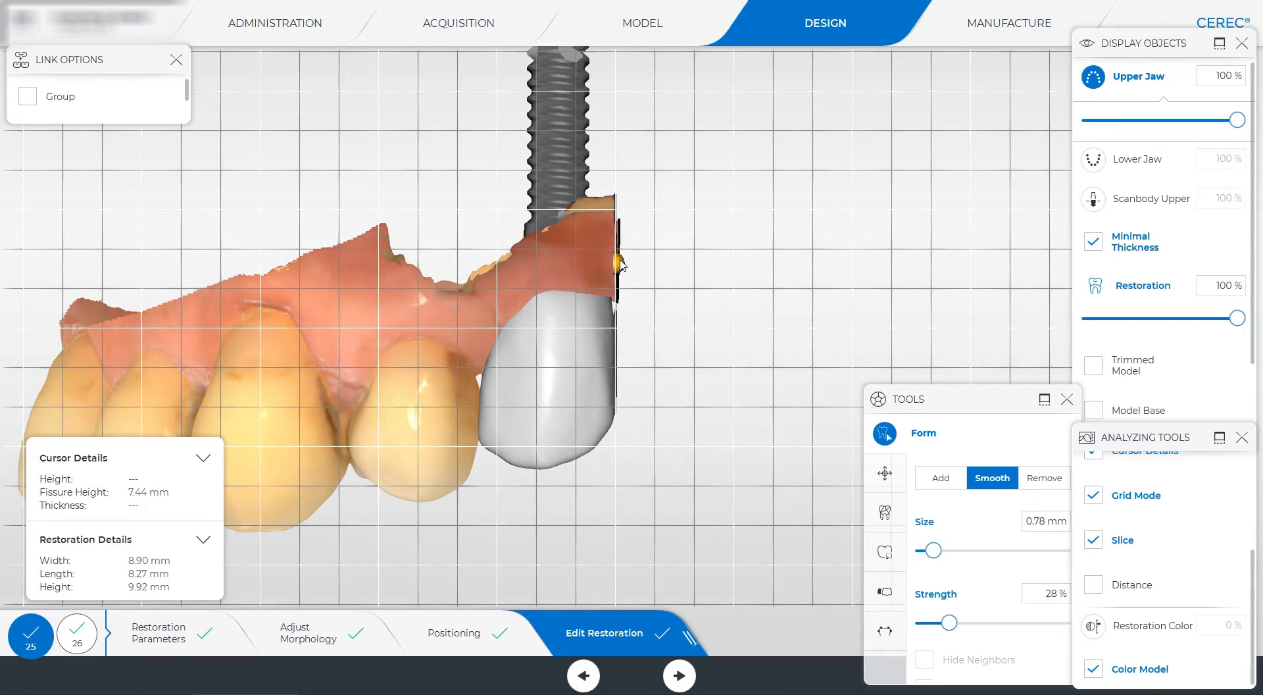
- Adjust the facing contact surfaces of the tooth 26 and 25 crowns at the slice plane with anatomical 2-directional Shape
{"action": "right_click", "coordinate": [628, 441]}
{"action": "left_click", "coordinate": [539, 424]}
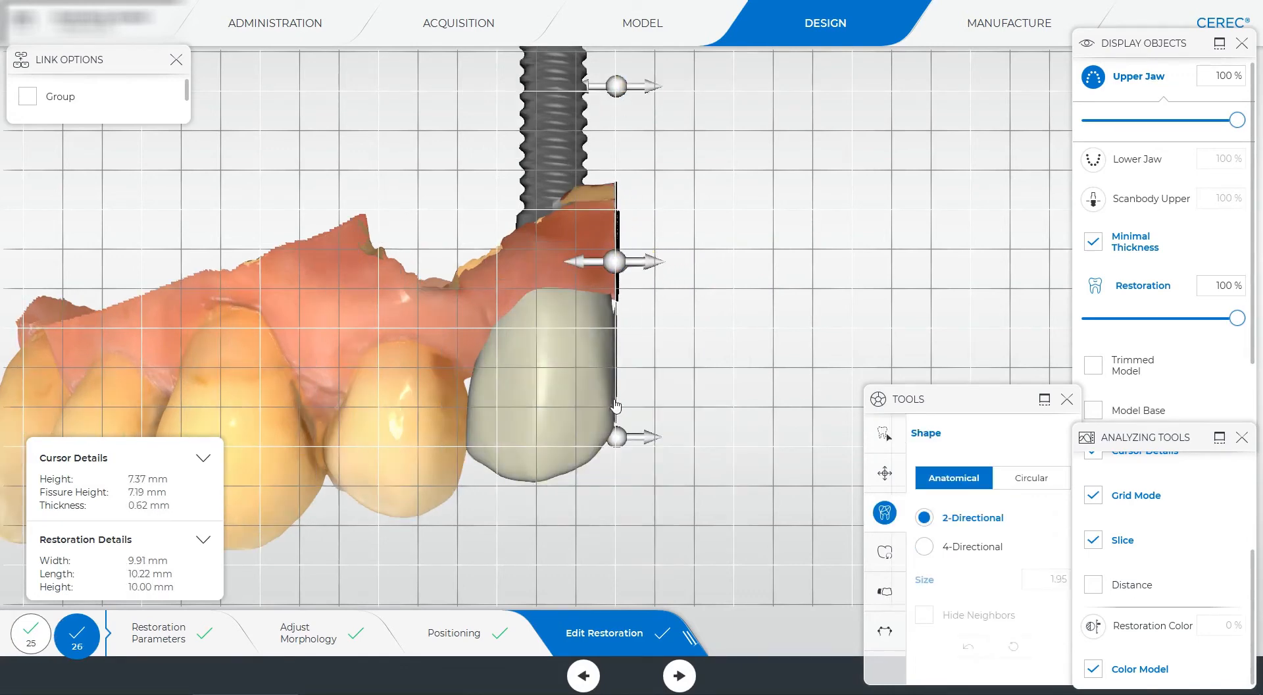
{"action": "left_click", "coordinate": [615, 406]}
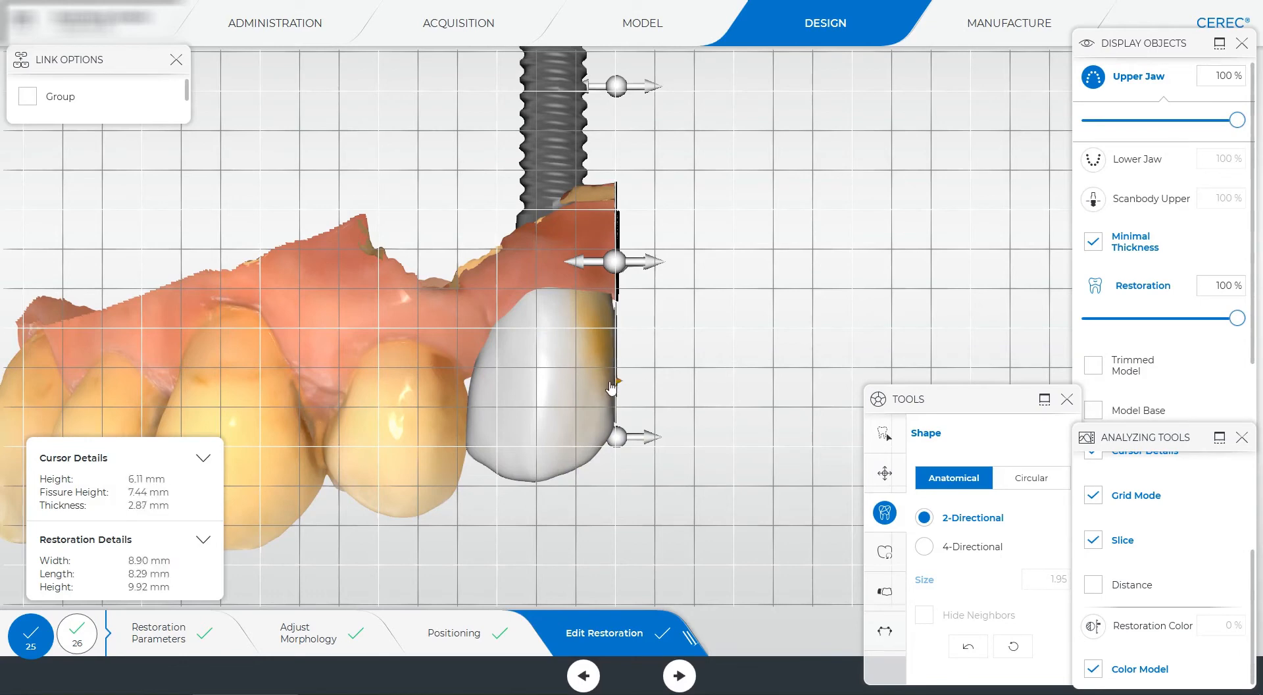
{"action": "right_click_drag", "start_coordinate": [753, 302], "coordinate": [800, 294]}
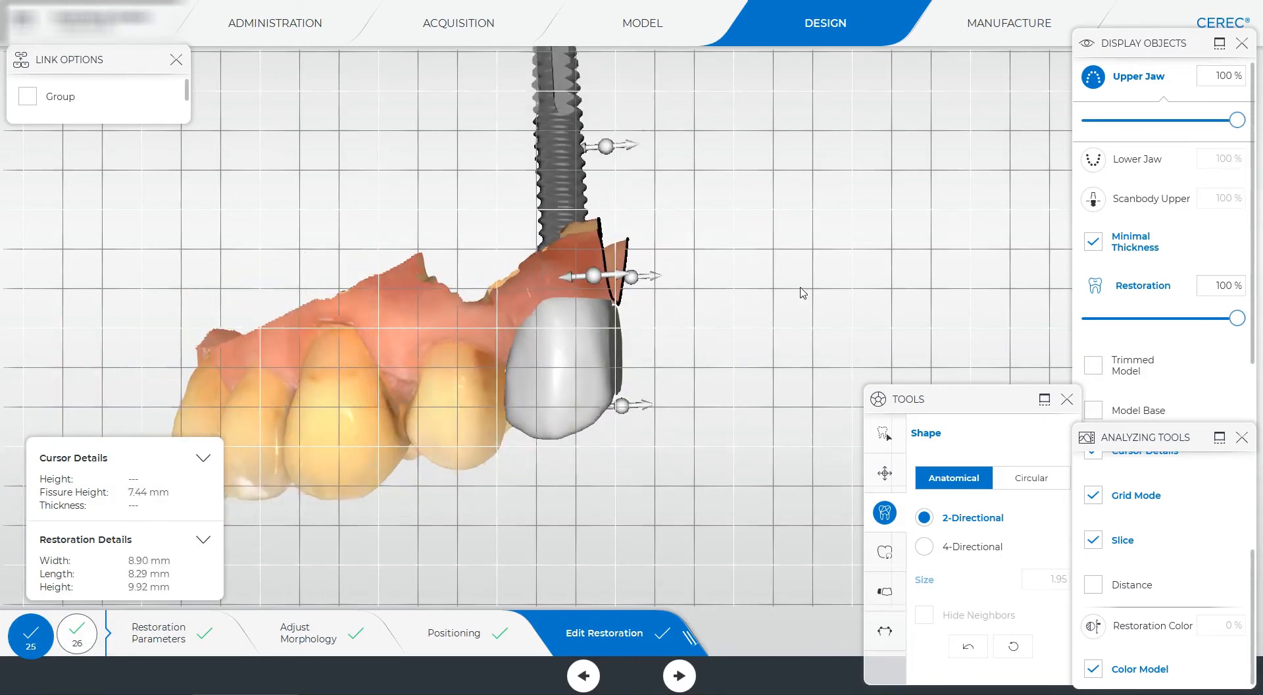
- Hide the upper jaw and isolate the sliced tooth 26 crown, viewed onto its mesial contact surface
{"action": "left_click", "coordinate": [1093, 77]}
{"action": "left_click", "coordinate": [77, 634]}
{"action": "left_click_drag", "start_coordinate": [485, 312], "coordinate": [712, 164]}
{"action": "left_click", "coordinate": [1095, 80]}
{"action": "left_click_drag", "start_coordinate": [889, 218], "coordinate": [836, 296]}
{"action": "left_click", "coordinate": [1093, 78]}
{"action": "left_click_drag", "start_coordinate": [665, 276], "coordinate": [658, 334]}
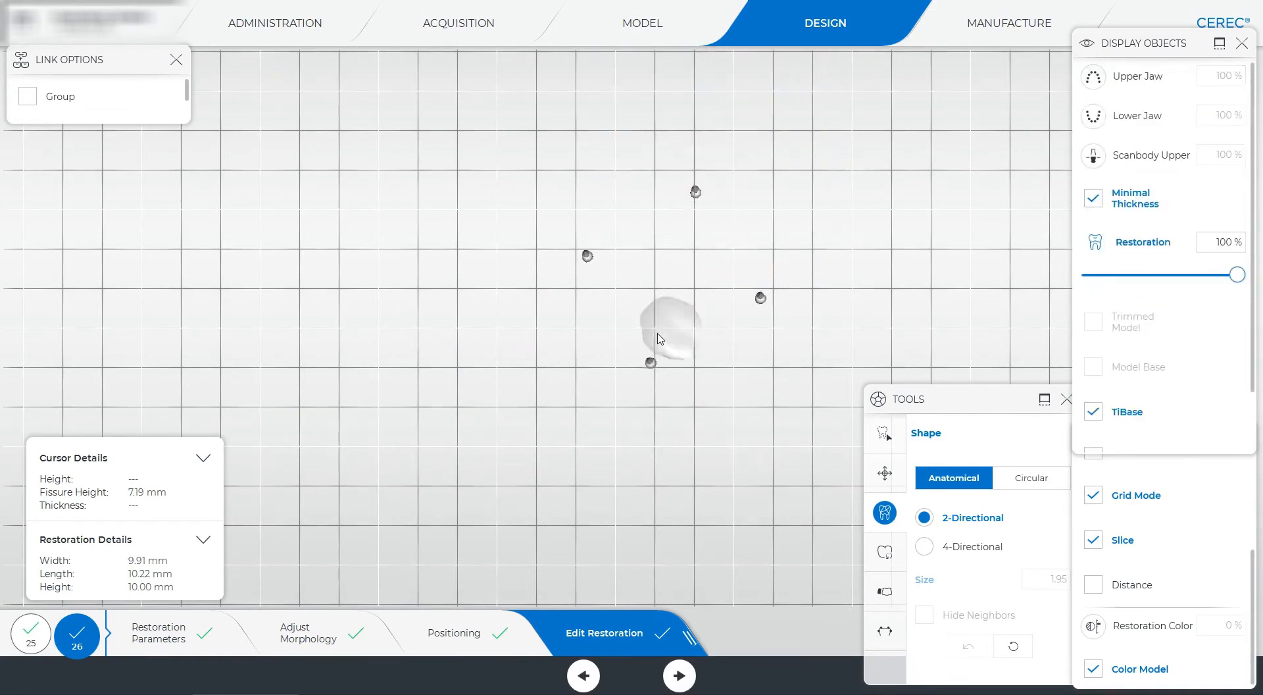
- Flatten the mesial contact surface of the tooth 26 crown with Form Smooth at size 2.28 mm and 69 % strength
{"action": "scroll", "coordinate": [658, 334], "scroll_direction": "up", "scroll_amount": 5}
{"action": "left_click", "coordinate": [885, 434]}
{"action": "left_click_drag", "start_coordinate": [933, 549], "coordinate": [971, 549]}
{"action": "left_click_drag", "start_coordinate": [752, 378], "coordinate": [744, 329]}
{"action": "left_click_drag", "start_coordinate": [951, 623], "coordinate": [972, 622]}
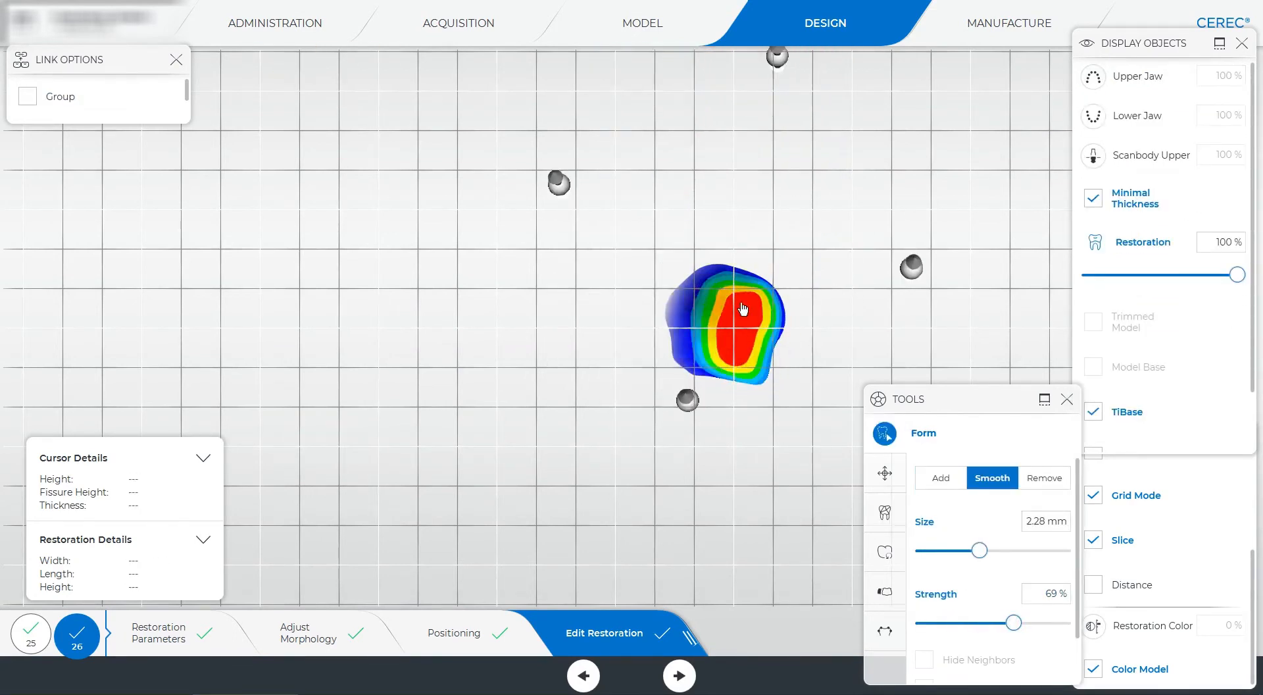
{"action": "mouse_move", "coordinate": [711, 303]}
{"action": "left_mouse_down"}
{"action": "mouse_move", "coordinate": [697, 332]}
{"action": "mouse_move", "coordinate": [738, 355]}
{"action": "left_mouse_up"}
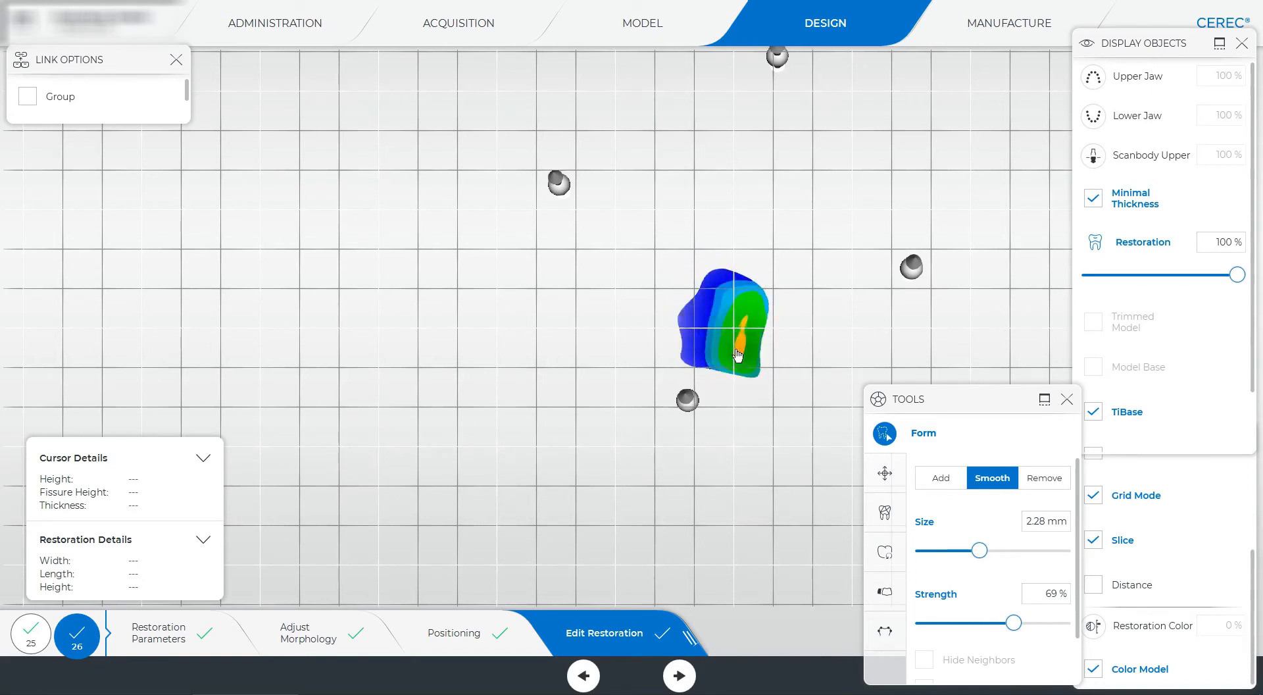
- Turn off the slice and grid views and show the upper jaw again
{"action": "left_click", "coordinate": [1094, 541]}
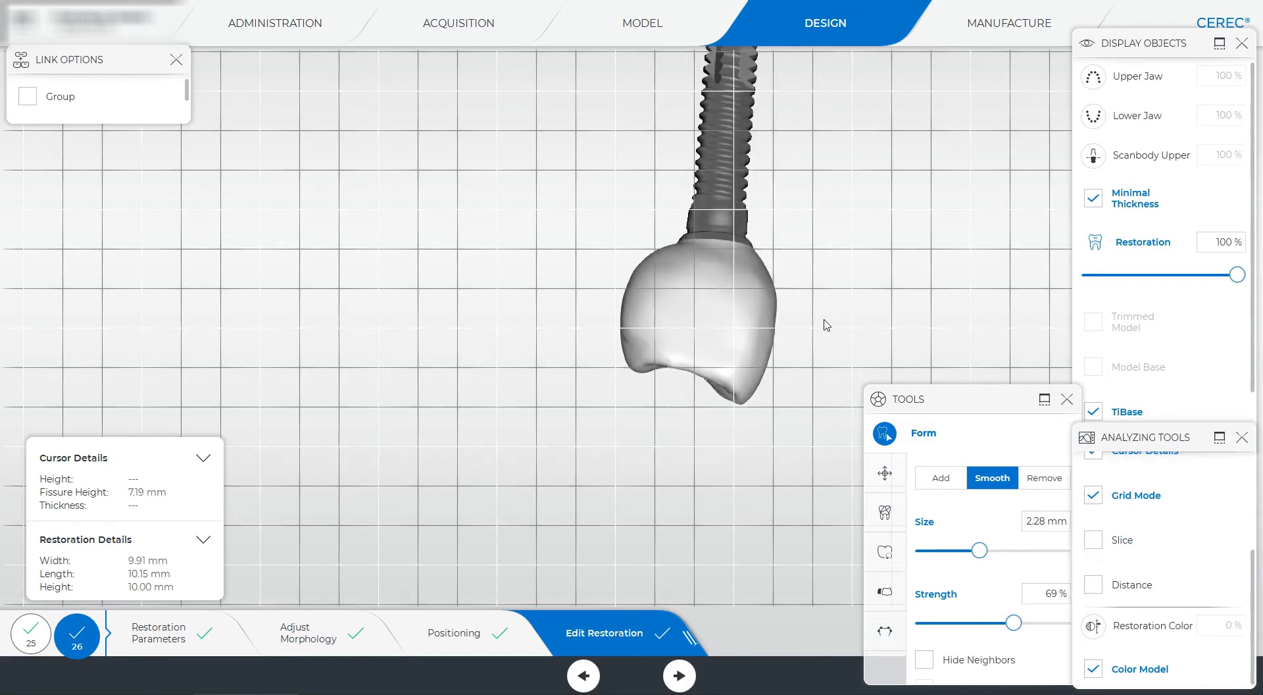
{"action": "left_click", "coordinate": [1093, 495]}
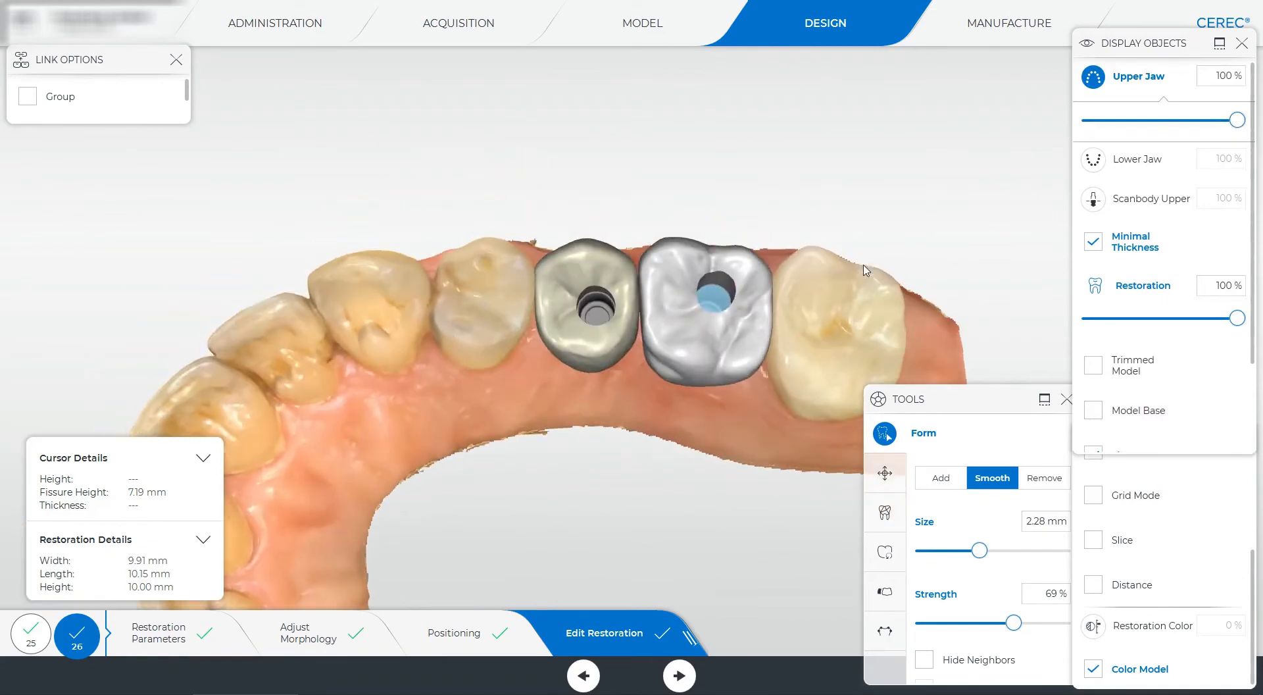
- Extend the mesial side of the tooth 26 crown with neighbours hidden, using anatomical Shape in 2-directional and 4-directional modes
{"action": "left_click", "coordinate": [885, 512]}
{"action": "left_click", "coordinate": [925, 615]}
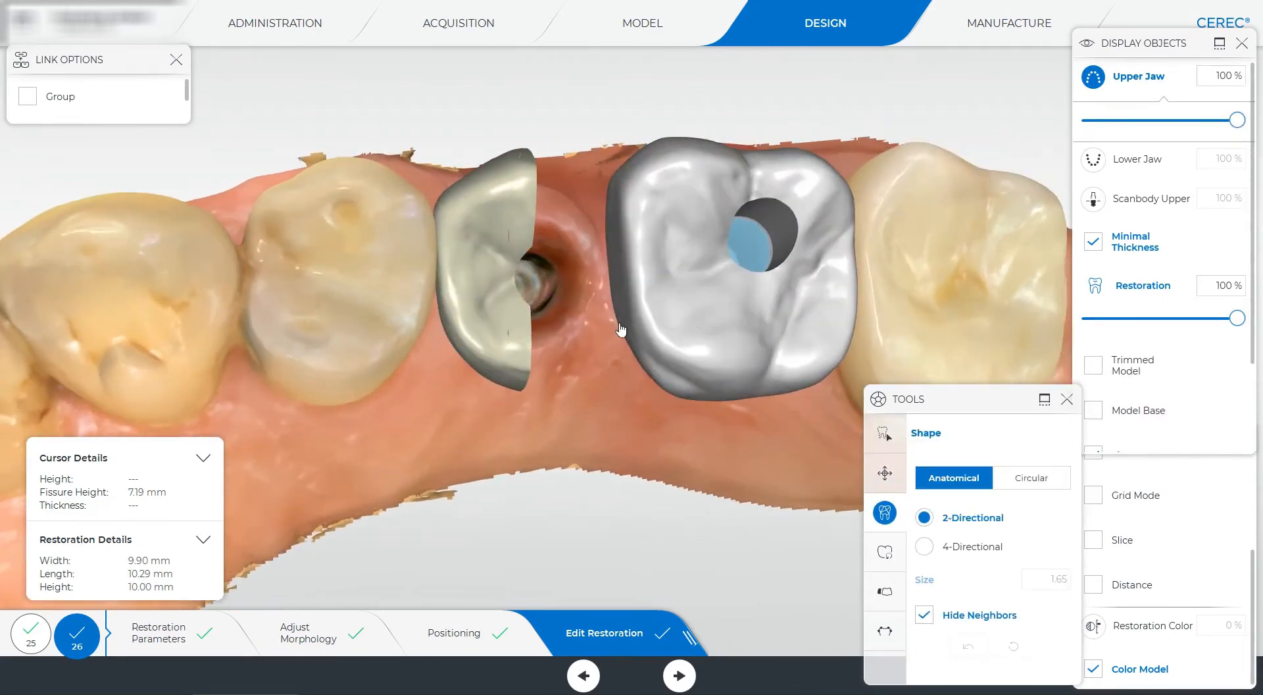
{"action": "left_click_drag", "start_coordinate": [620, 294], "coordinate": [619, 291]}
{"action": "scroll", "coordinate": [596, 320], "scroll_direction": "down", "scroll_amount": 3}
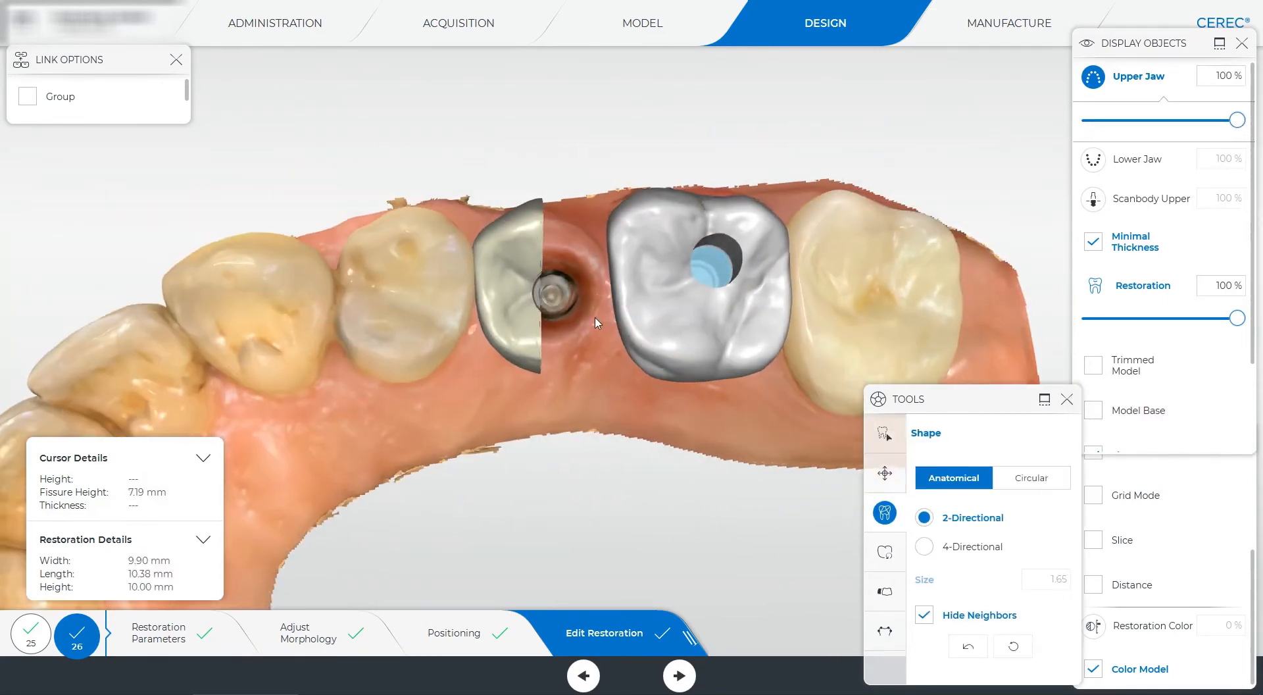
{"action": "left_click", "coordinate": [970, 546]}
{"action": "left_click_drag", "start_coordinate": [682, 381], "coordinate": [682, 377]}
{"action": "scroll", "coordinate": [620, 406], "scroll_direction": "down", "scroll_amount": 3}
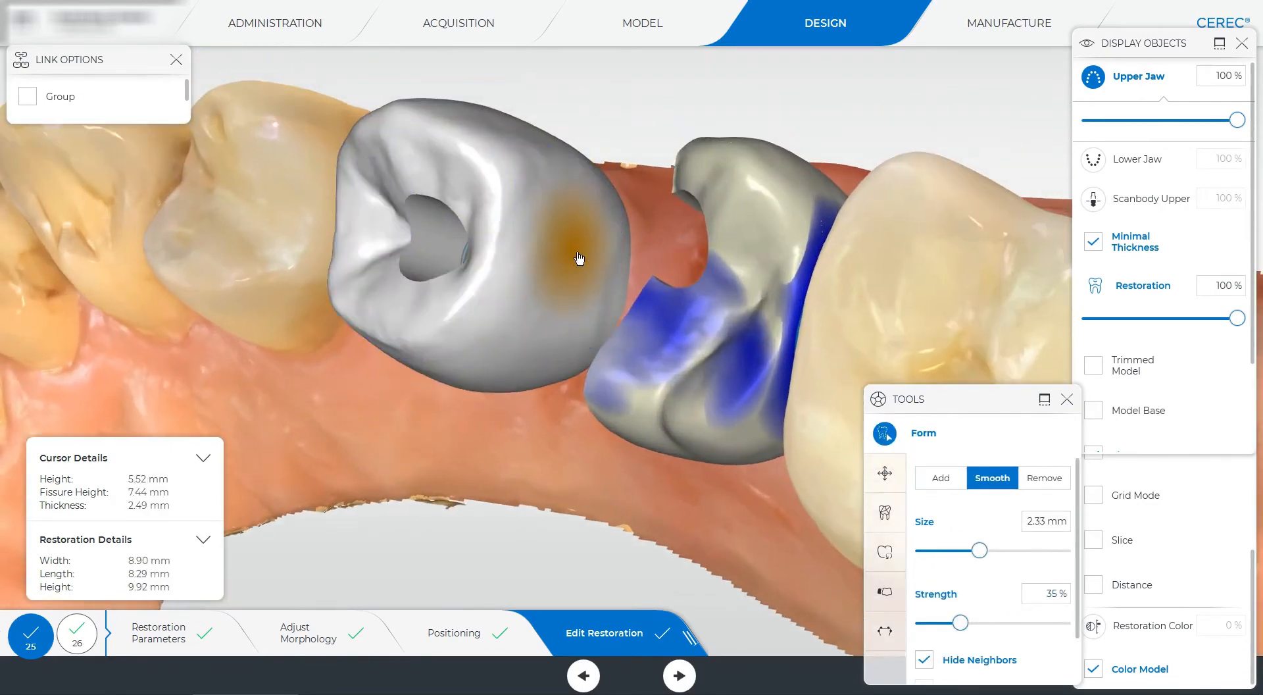
- Smooth the distal contact area of the tooth 25 crown with Form at 35 % strength, reducing the size from 2.33 to 1.45 mm
{"action": "left_click_drag", "start_coordinate": [602, 254], "coordinate": [548, 231]}
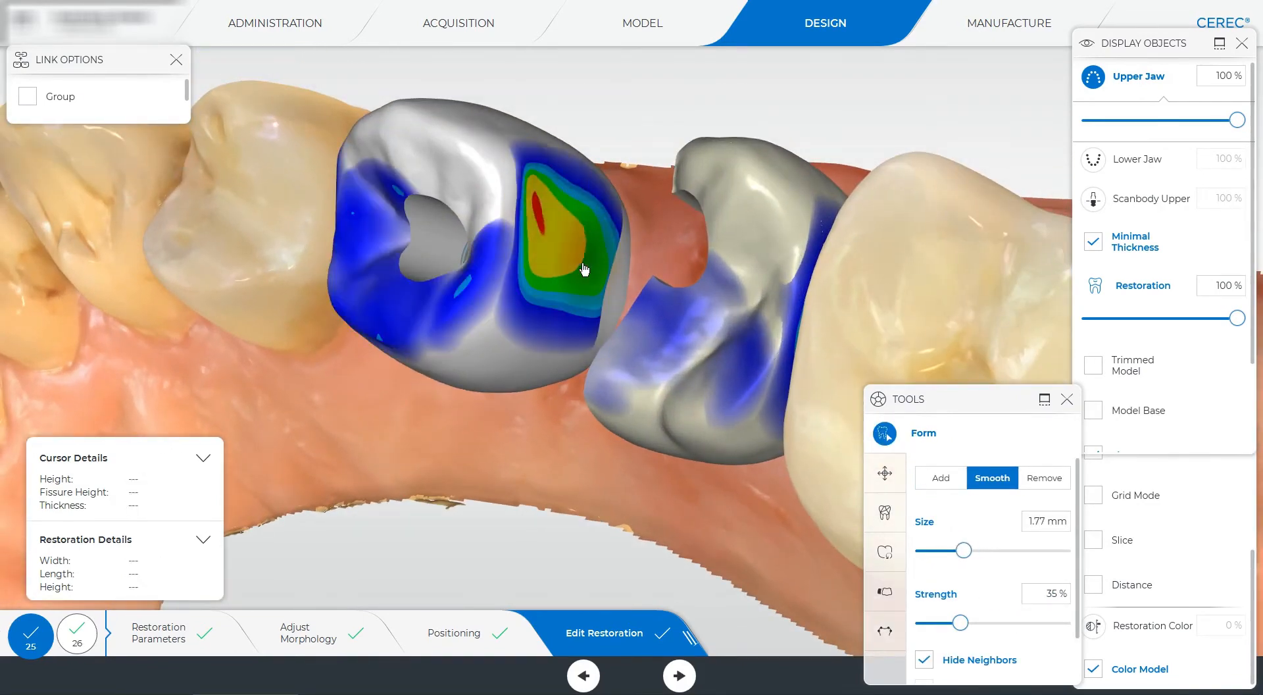
{"action": "mouse_move", "coordinate": [584, 268]}
{"action": "left_mouse_down"}
{"action": "mouse_move", "coordinate": [578, 223]}
{"action": "mouse_move", "coordinate": [562, 265]}
{"action": "mouse_move", "coordinate": [532, 184]}
{"action": "mouse_move", "coordinate": [556, 236]}
{"action": "mouse_move", "coordinate": [559, 203]}
{"action": "mouse_move", "coordinate": [542, 187]}
{"action": "left_mouse_up"}
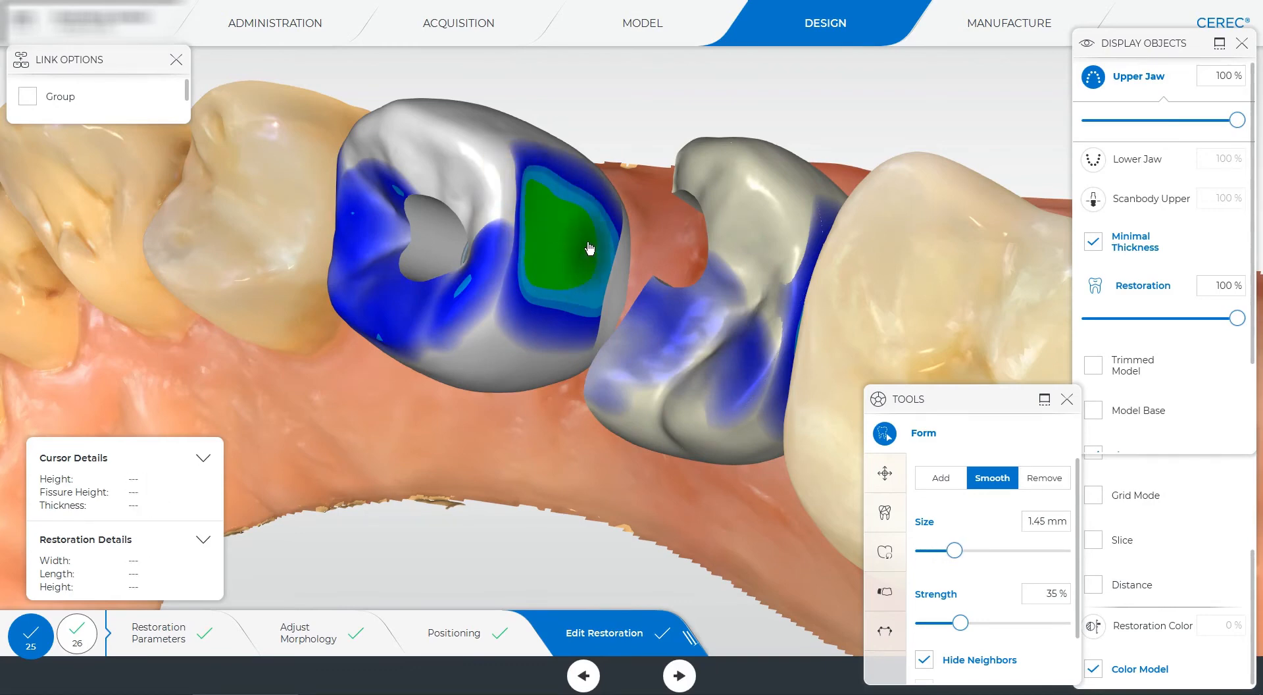
{"action": "scroll", "coordinate": [590, 248], "scroll_direction": "down", "scroll_amount": 5}
{"action": "left_click", "coordinate": [731, 302]}
{"action": "scroll", "coordinate": [730, 302], "scroll_direction": "up", "scroll_amount": 5}
{"action": "scroll", "coordinate": [629, 245], "scroll_direction": "down", "scroll_amount": 5}
{"action": "left_click", "coordinate": [588, 274]}
{"action": "scroll", "coordinate": [587, 274], "scroll_direction": "up", "scroll_amount": 5}
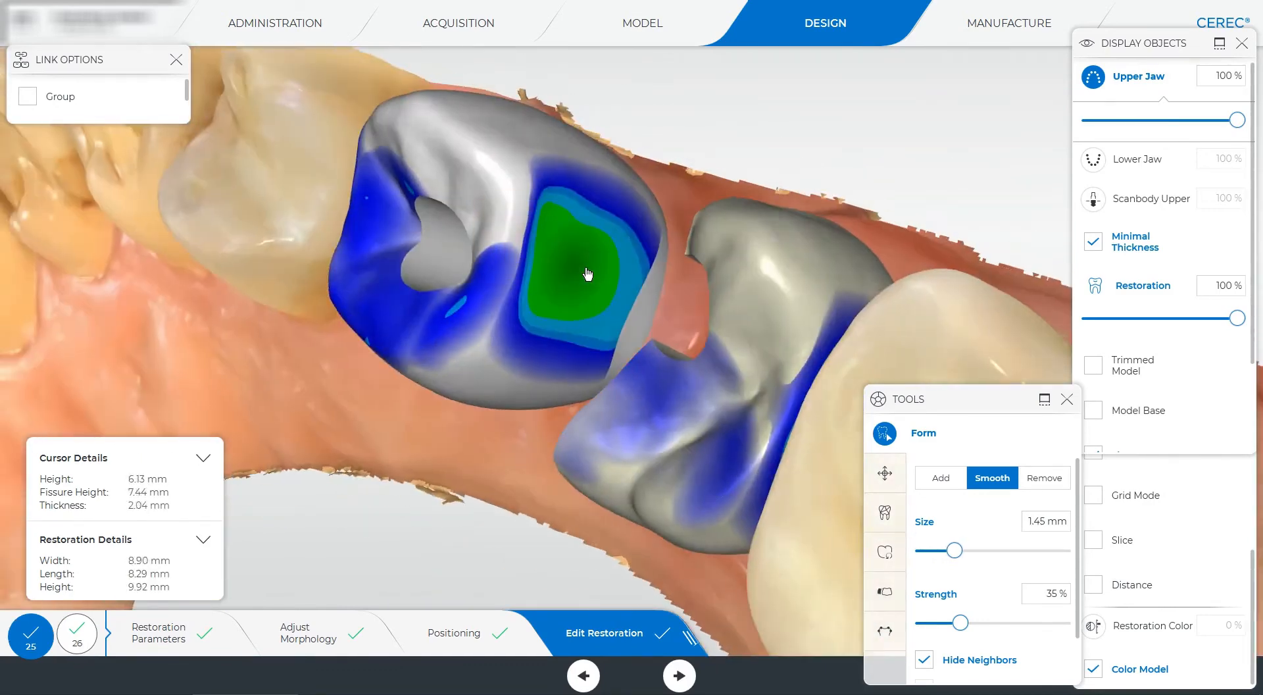
- Smooth the distopalatal surface of the tooth 25 crown with Form at sizes between 1.65 and 1.25 mm and 35 % strength
{"action": "scroll", "coordinate": [469, 418], "scroll_direction": "down", "scroll_amount": 5}
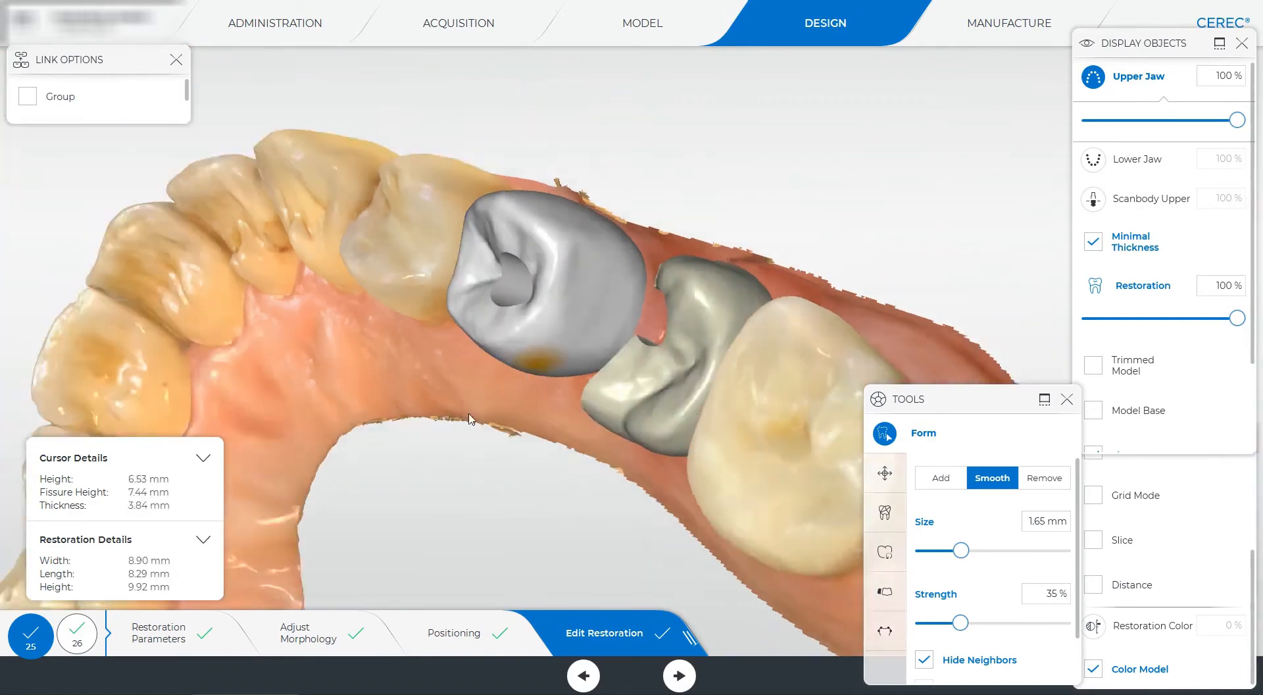
{"action": "scroll", "coordinate": [567, 226], "scroll_direction": "up", "scroll_amount": 3}
{"action": "scroll", "coordinate": [597, 227], "scroll_direction": "down", "scroll_amount": 5}
{"action": "left_click_drag", "start_coordinate": [527, 395], "coordinate": [586, 329]}
{"action": "scroll", "coordinate": [594, 317], "scroll_direction": "up", "scroll_amount": 5}
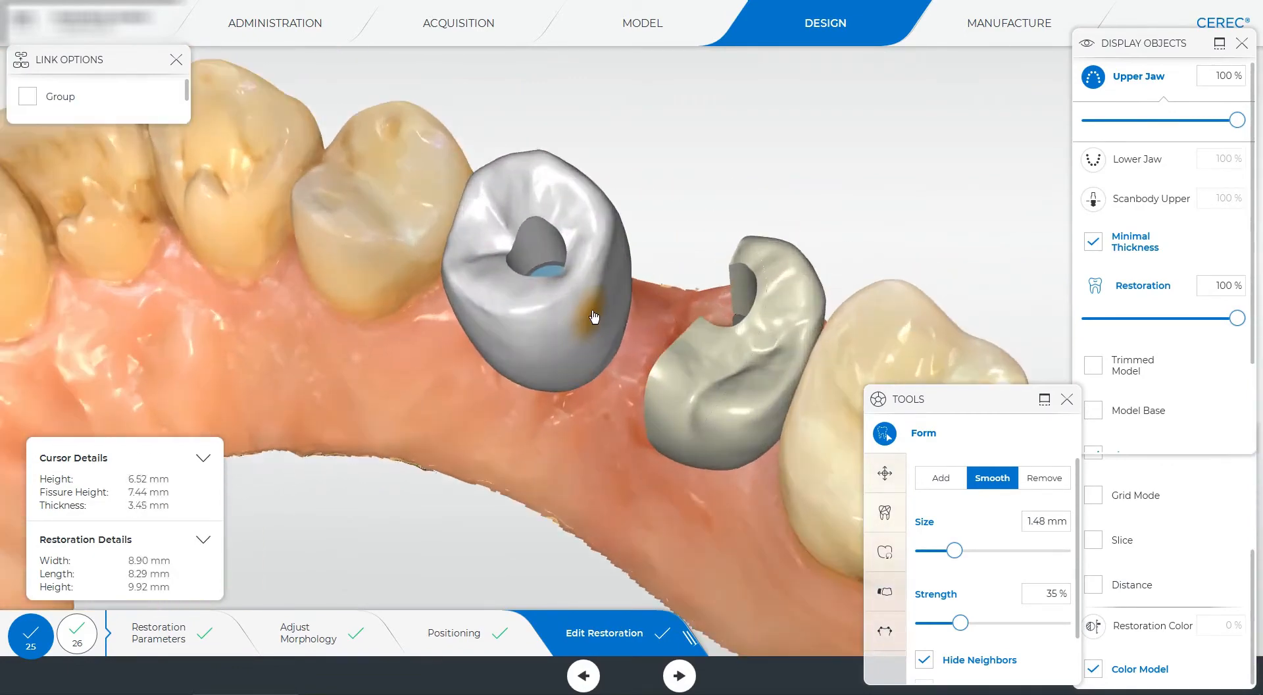
{"action": "scroll", "coordinate": [604, 324], "scroll_direction": "down", "scroll_amount": 4}
{"action": "scroll", "coordinate": [618, 361], "scroll_direction": "up", "scroll_amount": 4}
{"action": "scroll", "coordinate": [617, 361], "scroll_direction": "down", "scroll_amount": 5}
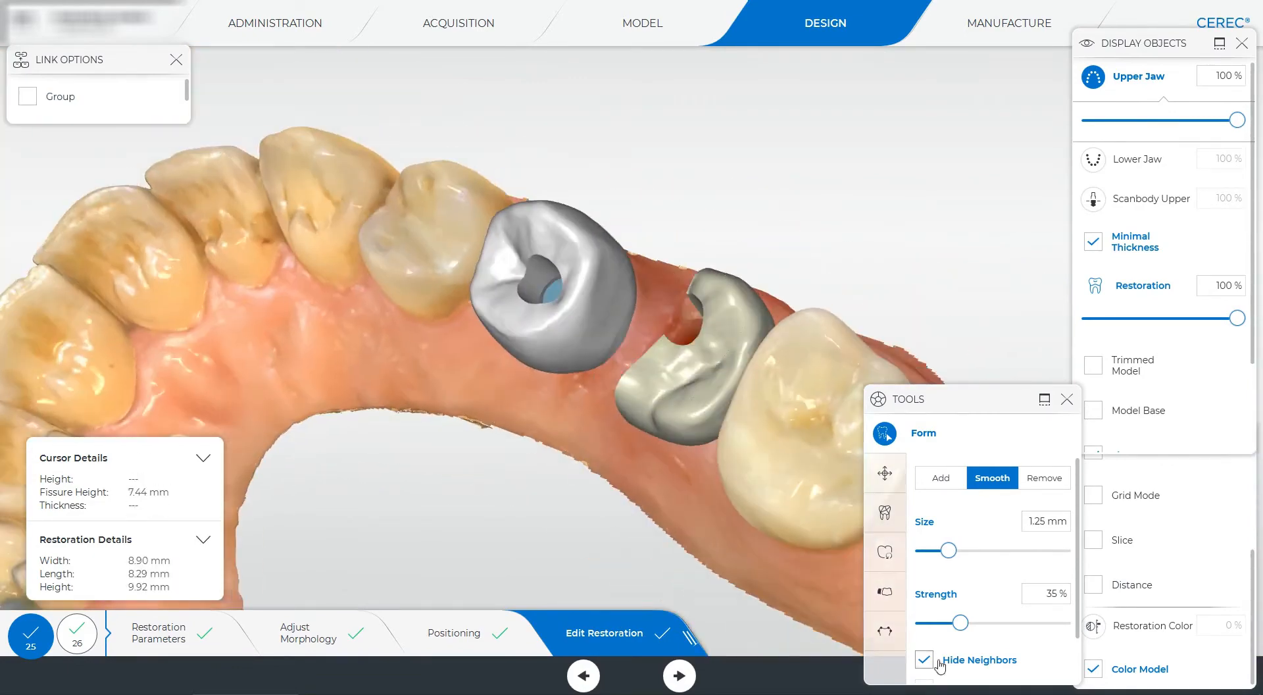
- Show the neighbouring crowns again and examine the contact between the tooth 25 and 26 crowns from several angles
{"action": "left_click", "coordinate": [938, 660]}
{"action": "left_click_drag", "start_coordinate": [632, 421], "coordinate": [652, 500]}
{"action": "scroll", "coordinate": [651, 461], "scroll_direction": "up", "scroll_amount": 4}
{"action": "left_click", "coordinate": [681, 309]}
{"action": "left_click_drag", "start_coordinate": [658, 402], "coordinate": [650, 296]}
{"action": "left_click", "coordinate": [605, 263]}
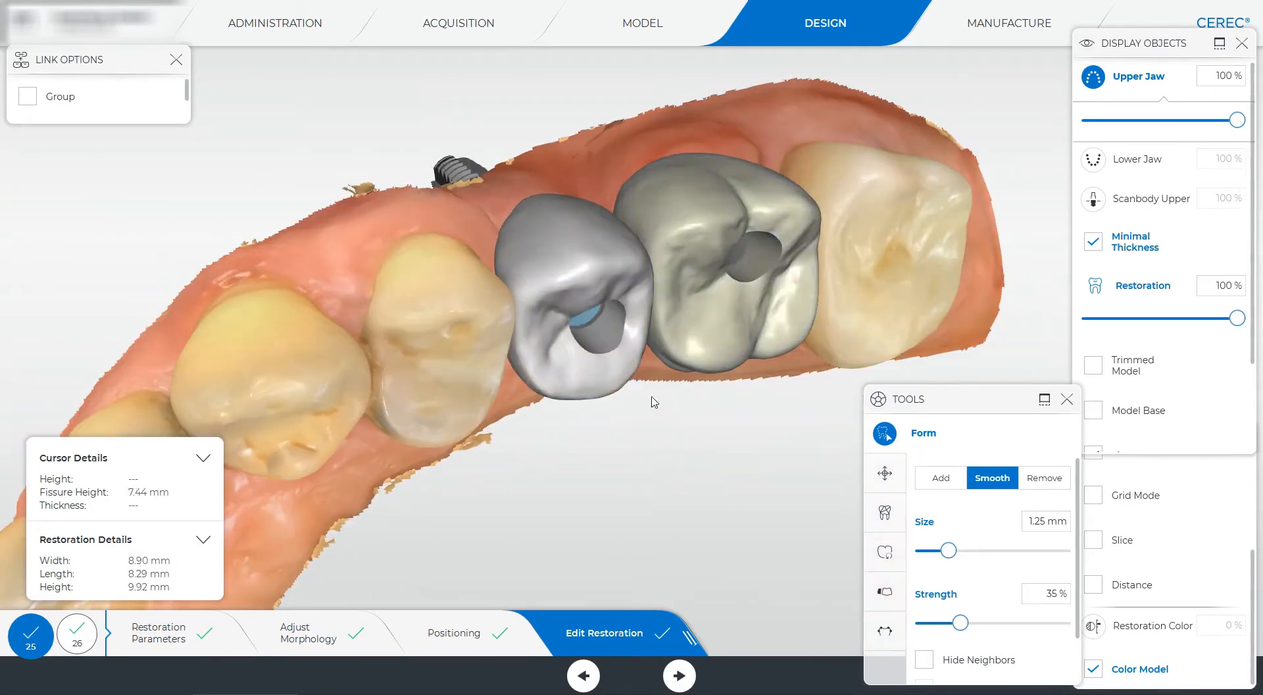
{"action": "scroll", "coordinate": [654, 395], "scroll_direction": "down", "scroll_amount": 3}
{"action": "scroll", "coordinate": [657, 316], "scroll_direction": "up", "scroll_amount": 3}
{"action": "left_click", "coordinate": [654, 316]}
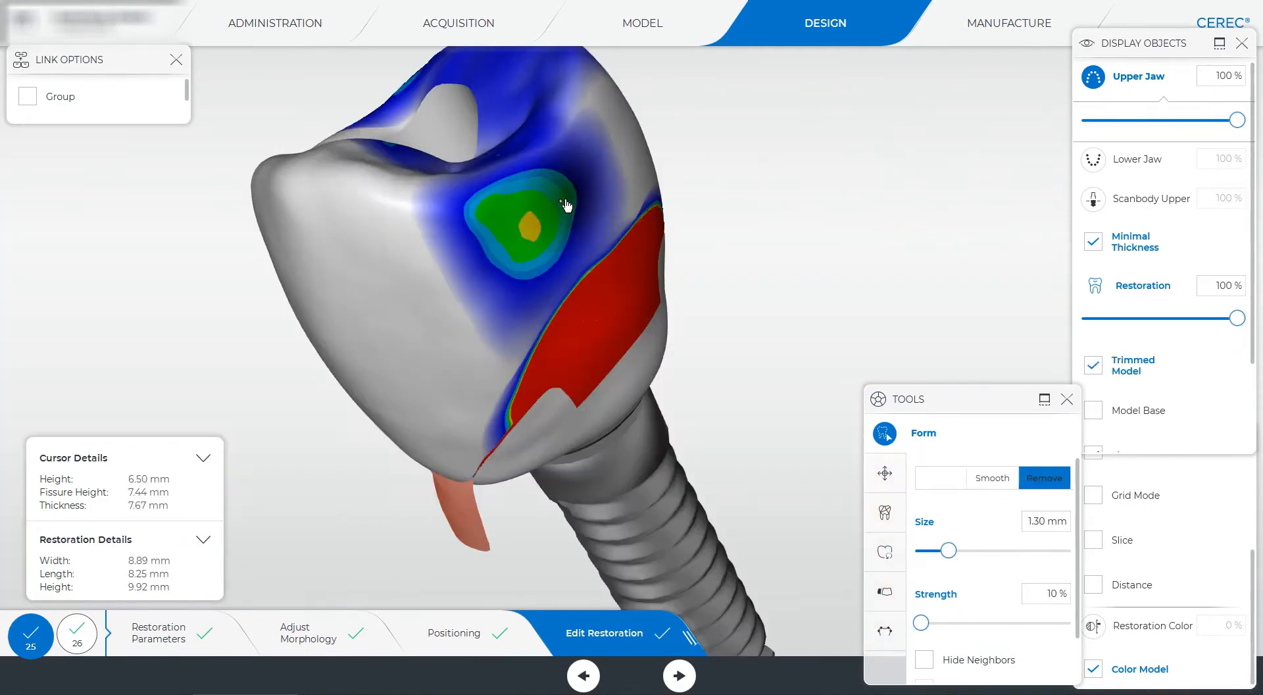
- Reduce the distal contact area of the tooth 25 crown with Form Remove at 1.30 to 1.38 mm and 10 % strength
{"action": "right_click", "coordinate": [544, 285]}
{"action": "left_click", "coordinate": [502, 200]}
{"action": "mouse_move", "coordinate": [539, 227]}
{"action": "left_mouse_down"}
{"action": "mouse_move", "coordinate": [552, 273]}
{"action": "mouse_move", "coordinate": [534, 245]}
{"action": "mouse_move", "coordinate": [544, 248]}
{"action": "left_mouse_up"}
{"action": "right_click", "coordinate": [533, 243]}
{"action": "left_click", "coordinate": [584, 317]}
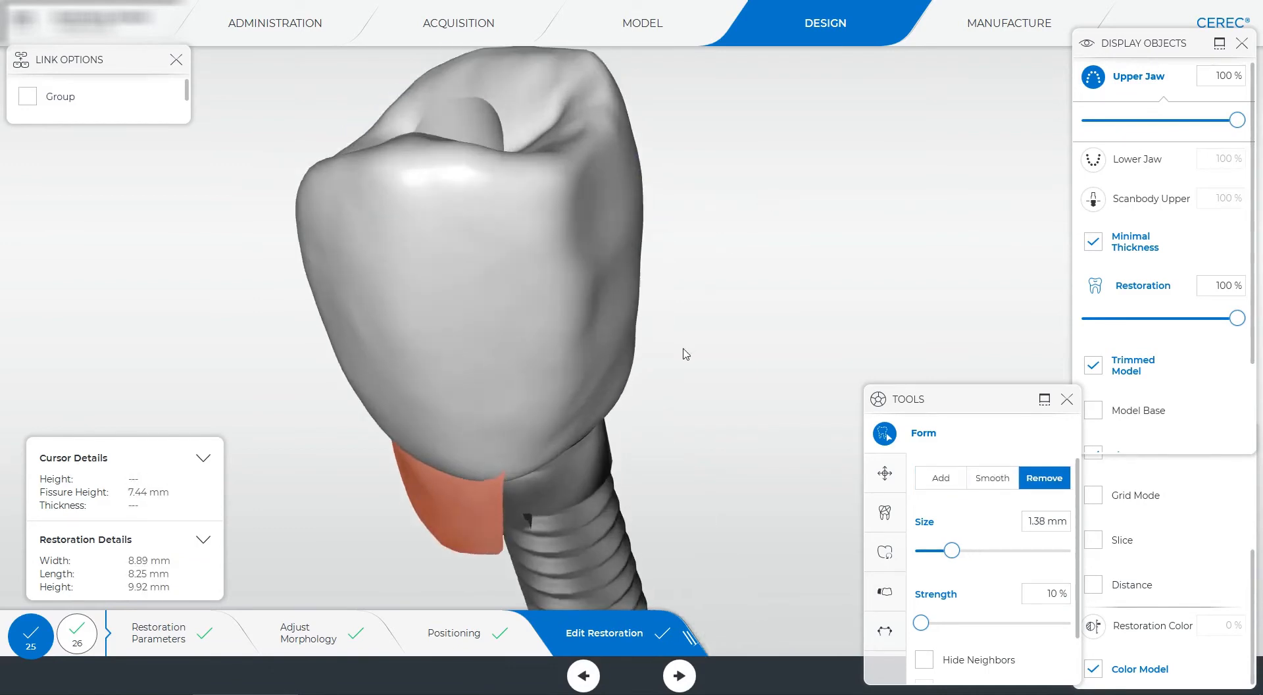
- Smooth the distal side of the tooth 25 crown below the contact with Form at 1.13 mm and 10 % strength
{"action": "right_click", "coordinate": [653, 324]}
{"action": "left_click", "coordinate": [611, 239]}
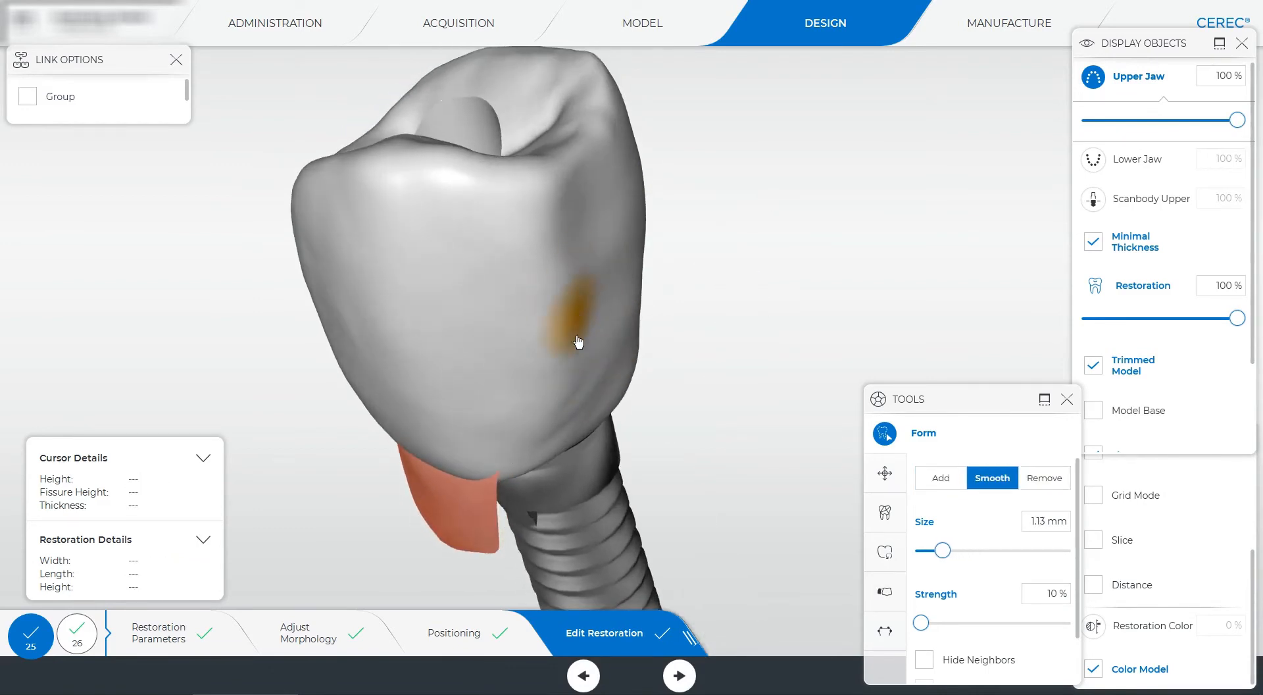
{"action": "mouse_move", "coordinate": [608, 344]}
{"action": "middle_mouse_down"}
{"action": "mouse_move", "coordinate": [564, 372]}
{"action": "mouse_move", "coordinate": [629, 373]}
{"action": "middle_mouse_up"}
{"action": "scroll", "coordinate": [579, 355], "scroll_direction": "down", "scroll_amount": 4}
{"action": "mouse_move", "coordinate": [717, 400]}
{"action": "middle_mouse_down"}
{"action": "mouse_move", "coordinate": [530, 298]}
{"action": "mouse_move", "coordinate": [592, 209]}
{"action": "middle_mouse_up"}
{"action": "scroll", "coordinate": [595, 205], "scroll_direction": "up", "scroll_amount": 2}
- Build up the axial surface of the tooth 25 crown above the implant with Form Add at 1.52 to 1.35 mm and 18 % strength
{"action": "right_click", "coordinate": [589, 205]}
{"action": "left_click", "coordinate": [637, 133]}
{"action": "left_click_drag", "start_coordinate": [512, 205], "coordinate": [564, 176]}
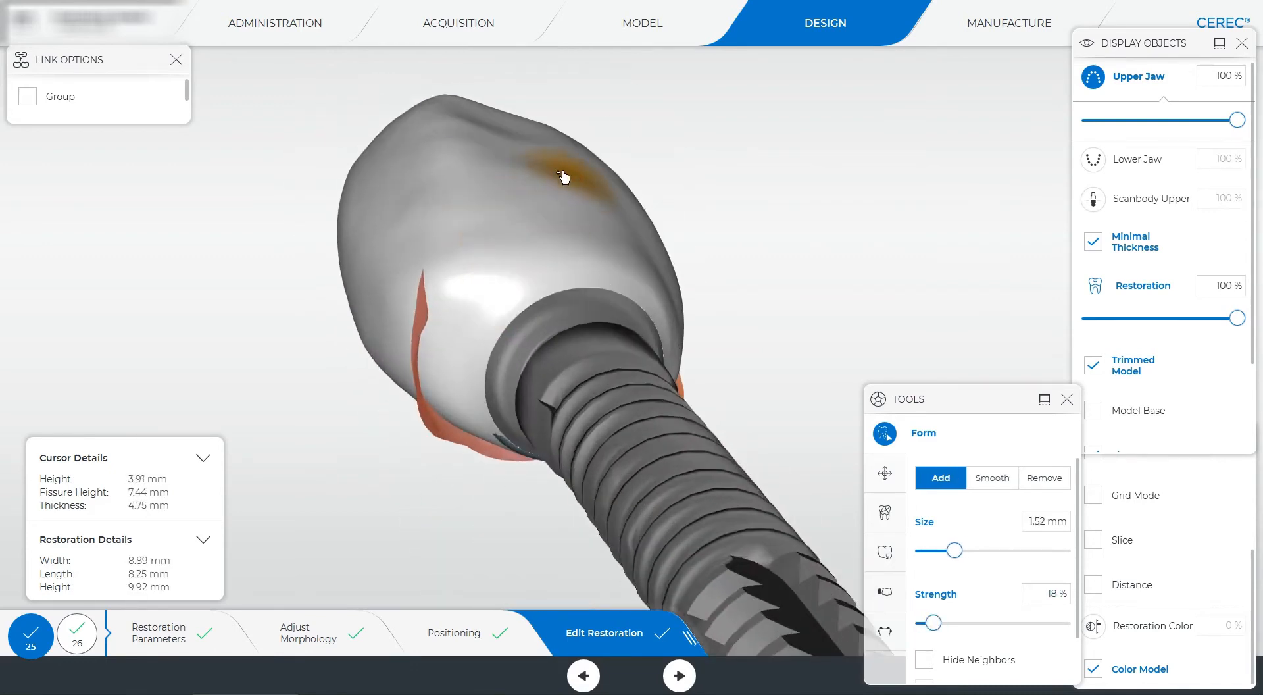
{"action": "middle_click_drag", "start_coordinate": [520, 155], "coordinate": [620, 169]}
{"action": "mouse_move", "coordinate": [581, 73]}
{"action": "middle_mouse_down"}
{"action": "mouse_move", "coordinate": [589, 206]}
{"action": "mouse_move", "coordinate": [500, 175]}
{"action": "middle_mouse_up"}
{"action": "scroll", "coordinate": [526, 214], "scroll_direction": "down", "scroll_amount": 2}
{"action": "scroll", "coordinate": [491, 176], "scroll_direction": "down", "scroll_amount": 1}
{"action": "middle_click_drag", "start_coordinate": [648, 158], "coordinate": [685, 338]}
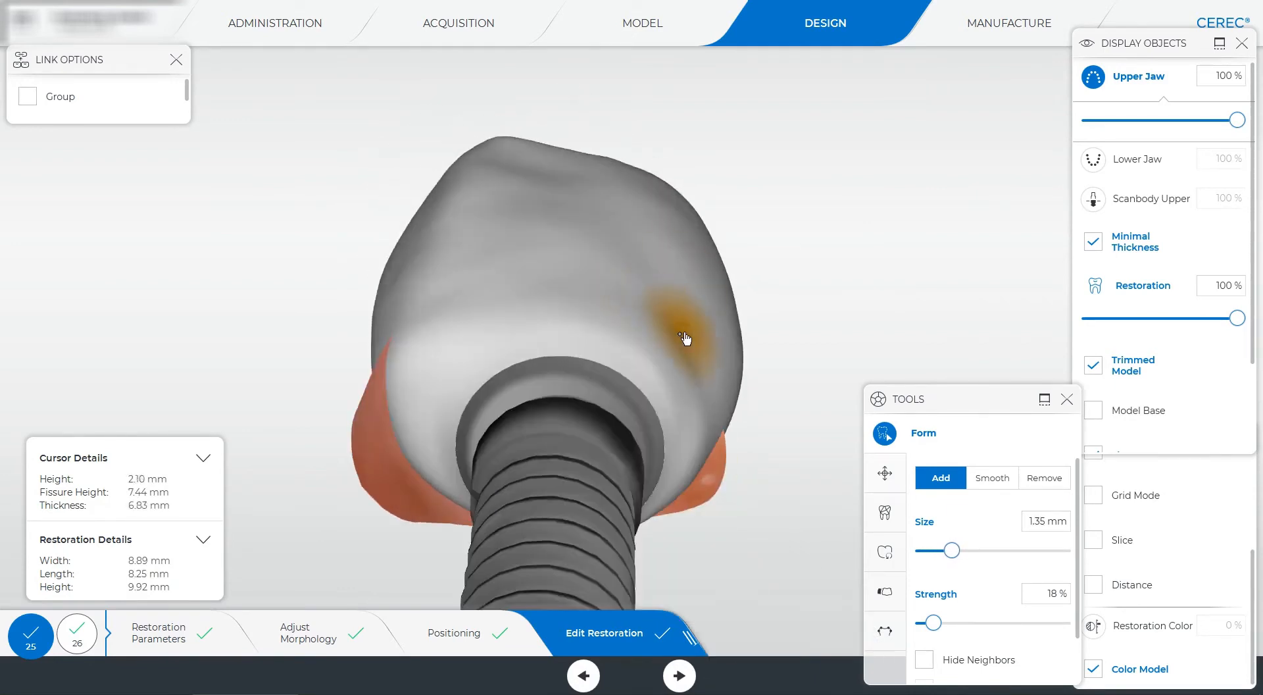
- Smooth the built-up axial surface of the tooth 25 crown with Form at 1.05 mm and 18 % strength
{"action": "mouse_move", "coordinate": [776, 279]}
{"action": "middle_mouse_down"}
{"action": "mouse_move", "coordinate": [580, 229]}
{"action": "mouse_move", "coordinate": [671, 276]}
{"action": "mouse_move", "coordinate": [499, 268]}
{"action": "middle_mouse_up"}
{"action": "scroll", "coordinate": [581, 228], "scroll_direction": "down", "scroll_amount": 2}
{"action": "key", "text": "space"}
{"action": "left_click_drag", "start_coordinate": [545, 275], "coordinate": [640, 279]}
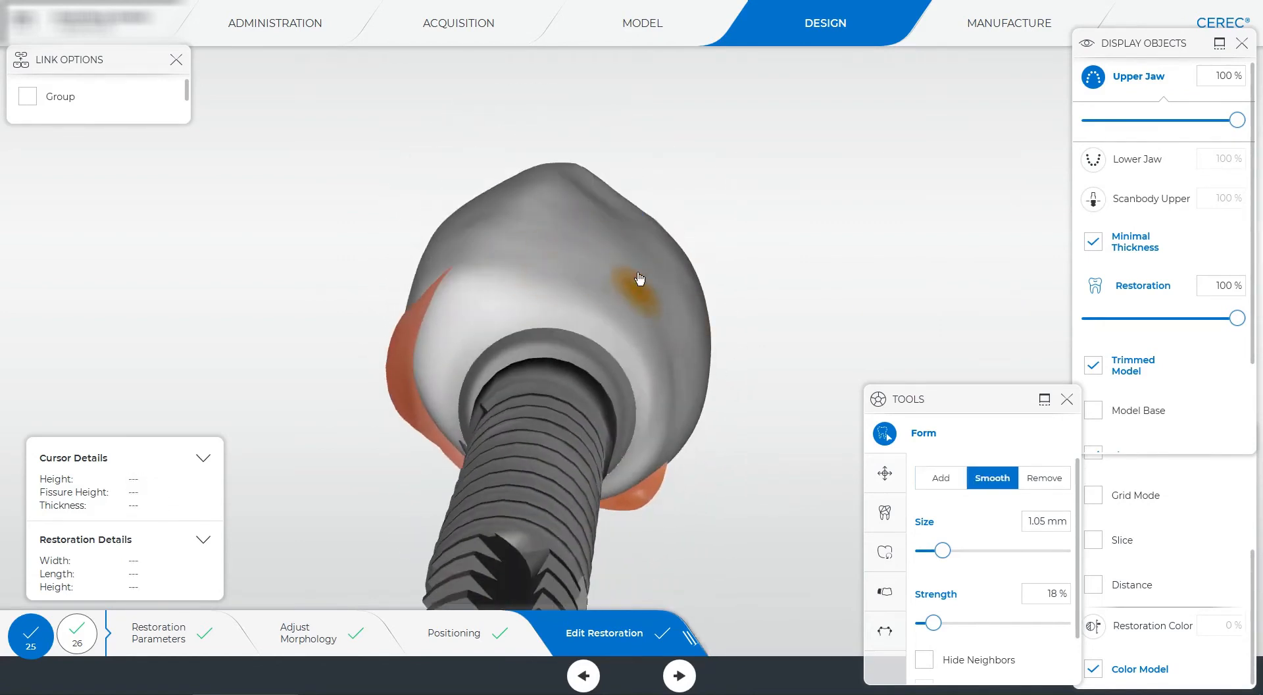
{"action": "mouse_move", "coordinate": [715, 239]}
{"action": "middle_mouse_down"}
{"action": "mouse_move", "coordinate": [642, 254]}
{"action": "mouse_move", "coordinate": [485, 214]}
{"action": "mouse_move", "coordinate": [645, 303]}
{"action": "middle_mouse_up"}
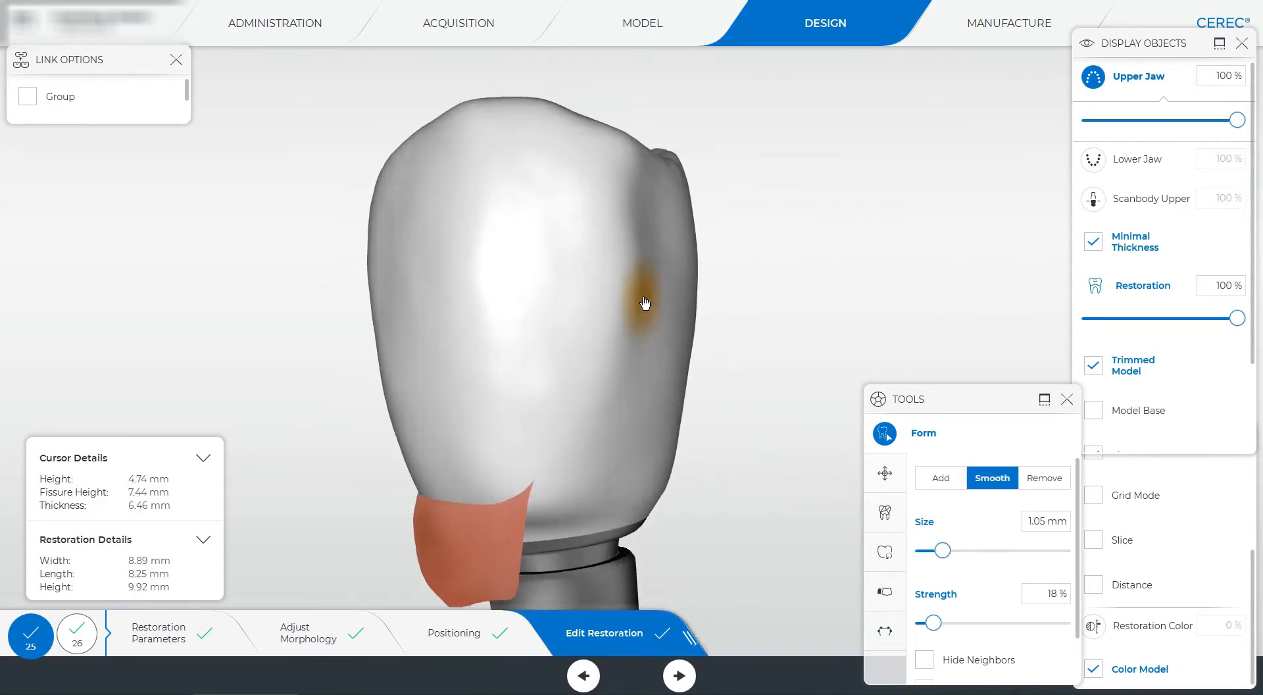
- Carve the vertical depression along the tooth 25 crown's side with Form Remove at 0.95 mm and smooth it at 0.90 mm, 18 % strength
{"action": "scroll", "coordinate": [643, 266], "scroll_direction": "up", "scroll_amount": 2}
{"action": "key", "text": "space"}
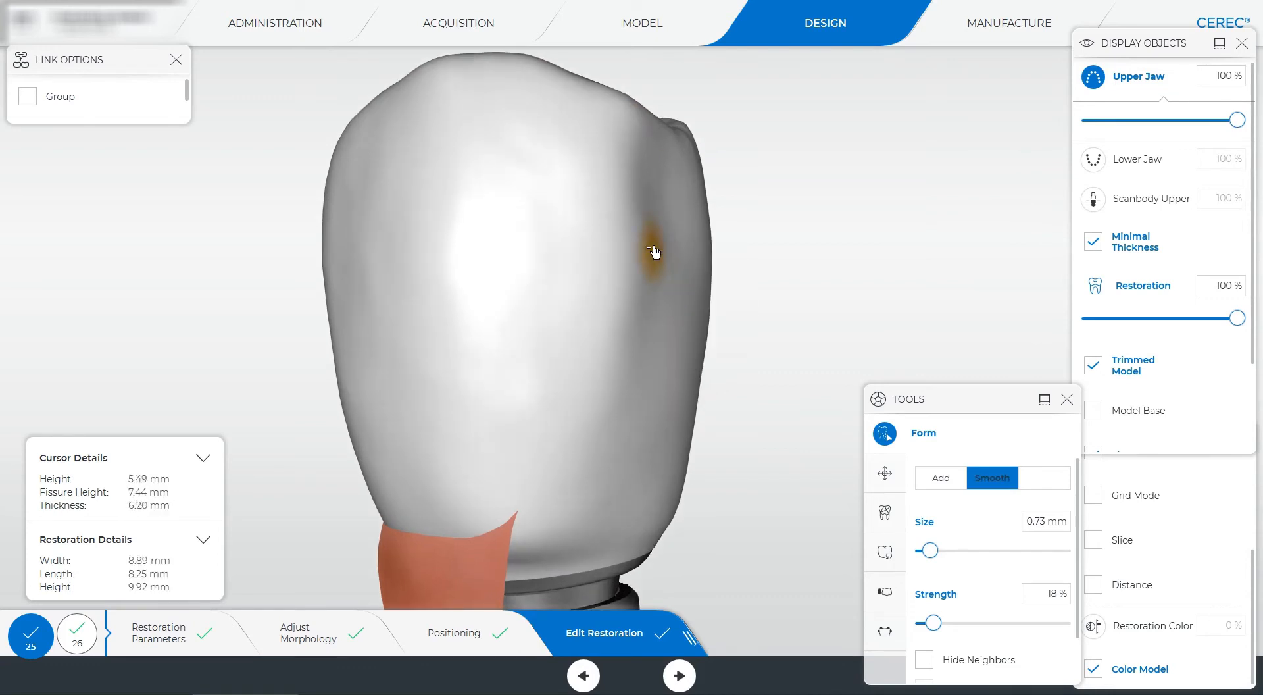
{"action": "left_click_drag", "start_coordinate": [640, 245], "coordinate": [646, 119]}
{"action": "middle_click_drag", "start_coordinate": [646, 119], "coordinate": [637, 321]}
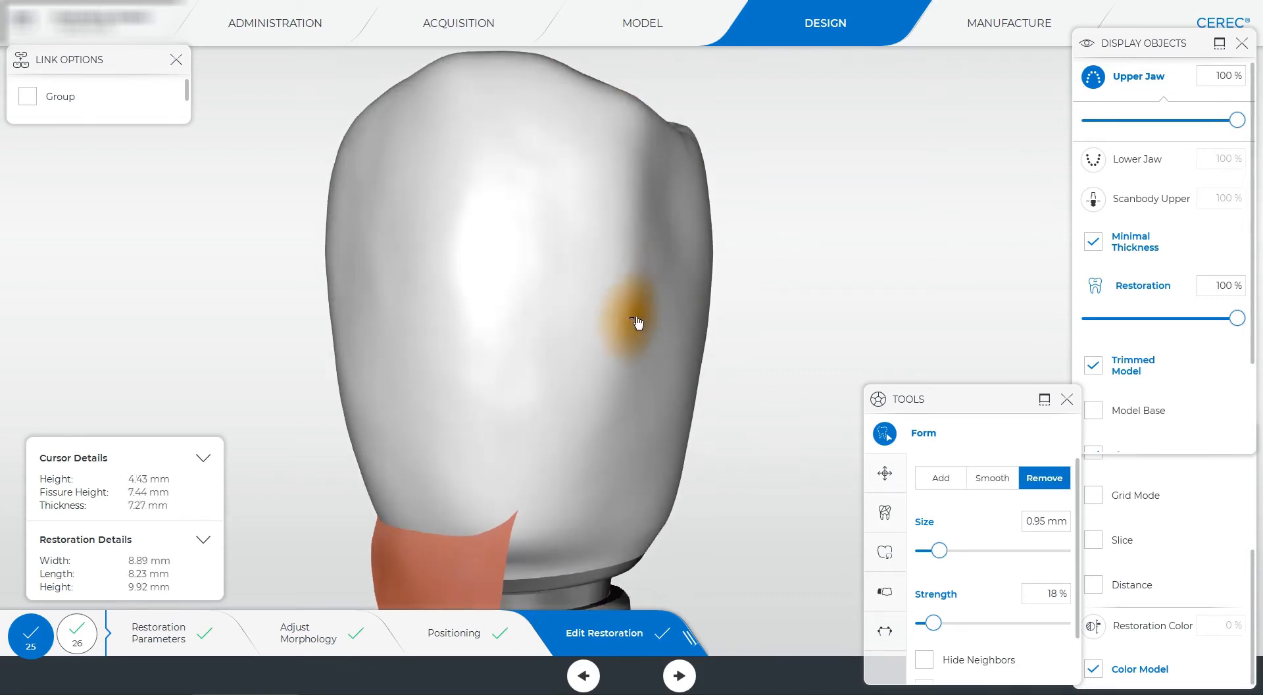
{"action": "left_click_drag", "start_coordinate": [638, 322], "coordinate": [688, 274]}
{"action": "scroll", "coordinate": [688, 274], "scroll_direction": "down", "scroll_amount": 1}
{"action": "mouse_move", "coordinate": [688, 273]}
{"action": "middle_mouse_down"}
{"action": "mouse_move", "coordinate": [746, 334]}
{"action": "mouse_move", "coordinate": [633, 376]}
{"action": "middle_mouse_up"}
{"action": "key", "text": "space"}
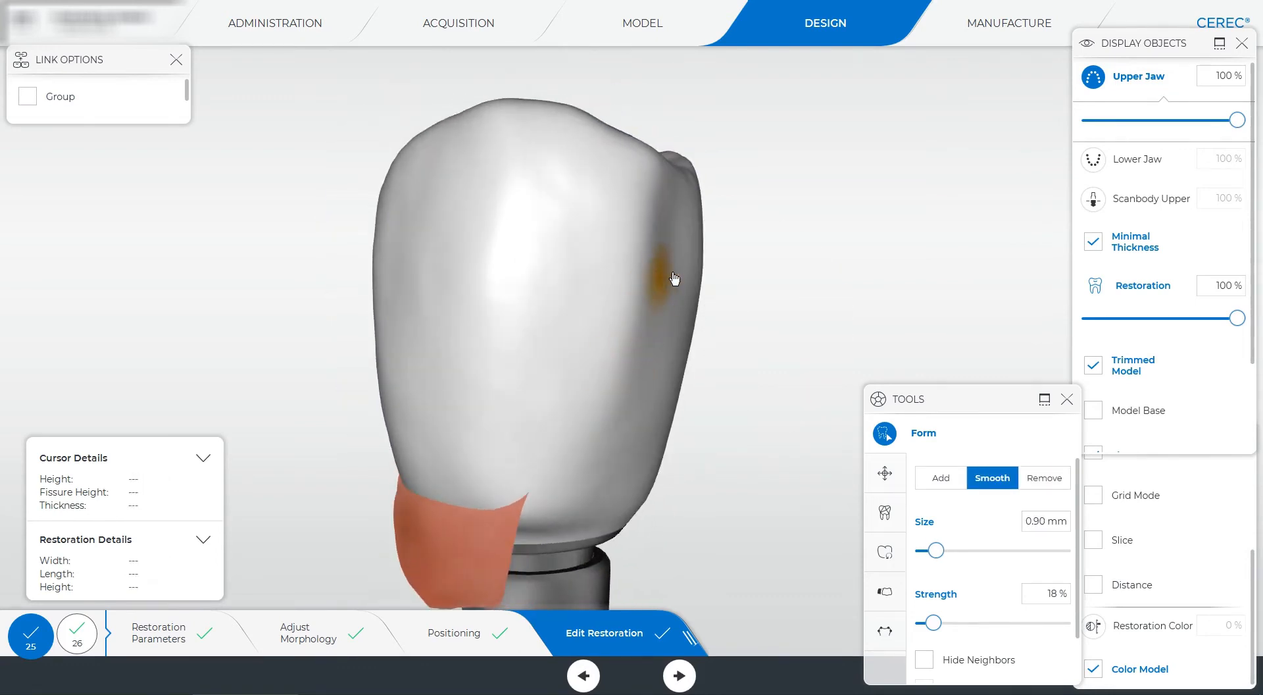
- Add material around the cervical part of the tooth 25 crown with Form at 1.25 mm and 18 % strength
{"action": "middle_click_drag", "start_coordinate": [702, 257], "coordinate": [773, 349]}
{"action": "right_click", "coordinate": [773, 349]}
{"action": "left_click", "coordinate": [800, 277]}
{"action": "left_click_drag", "start_coordinate": [625, 457], "coordinate": [584, 454]}
{"action": "scroll", "coordinate": [770, 398], "scroll_direction": "down", "scroll_amount": 1}
{"action": "mouse_move", "coordinate": [584, 454]}
{"action": "middle_mouse_down"}
{"action": "mouse_move", "coordinate": [770, 397]}
{"action": "mouse_move", "coordinate": [705, 294]}
{"action": "middle_mouse_up"}
{"action": "scroll", "coordinate": [705, 293], "scroll_direction": "up", "scroll_amount": 1}
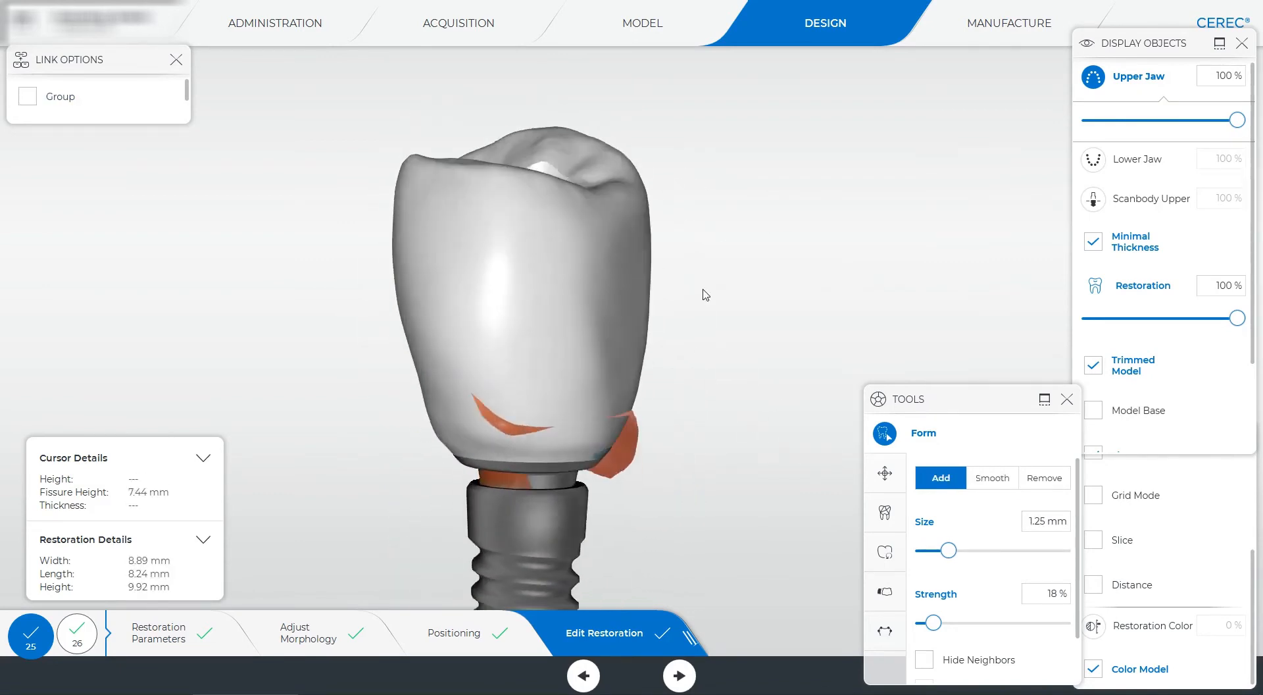
{"action": "left_click_drag", "start_coordinate": [576, 437], "coordinate": [598, 456]}
{"action": "middle_click_drag", "start_coordinate": [599, 457], "coordinate": [609, 434]}
{"action": "left_click_drag", "start_coordinate": [609, 434], "coordinate": [582, 421]}
{"action": "mouse_move", "coordinate": [582, 421]}
{"action": "middle_mouse_down"}
{"action": "mouse_move", "coordinate": [589, 412]}
{"action": "mouse_move", "coordinate": [510, 505]}
{"action": "mouse_move", "coordinate": [357, 279]}
{"action": "mouse_move", "coordinate": [634, 412]}
{"action": "middle_mouse_up"}
- Smooth the added cervical material on the tooth 25 crown with Form at 18 % strength
{"action": "key", "text": "space"}
{"action": "left_click_drag", "start_coordinate": [634, 412], "coordinate": [612, 375]}
{"action": "mouse_move", "coordinate": [612, 375]}
{"action": "middle_mouse_down"}
{"action": "mouse_move", "coordinate": [369, 310]}
{"action": "mouse_move", "coordinate": [483, 330]}
{"action": "mouse_move", "coordinate": [604, 528]}
{"action": "middle_mouse_up"}
- Select the tooth 26 crown and refine its mesial contact area with Form, smoothing at 1.85 mm and 18 % strength
{"action": "left_click", "coordinate": [77, 633]}
{"action": "scroll", "coordinate": [579, 351], "scroll_direction": "up", "scroll_amount": 4}
{"action": "middle_click_drag", "start_coordinate": [580, 351], "coordinate": [451, 352]}
{"action": "scroll", "coordinate": [451, 352], "scroll_direction": "up", "scroll_amount": 3}
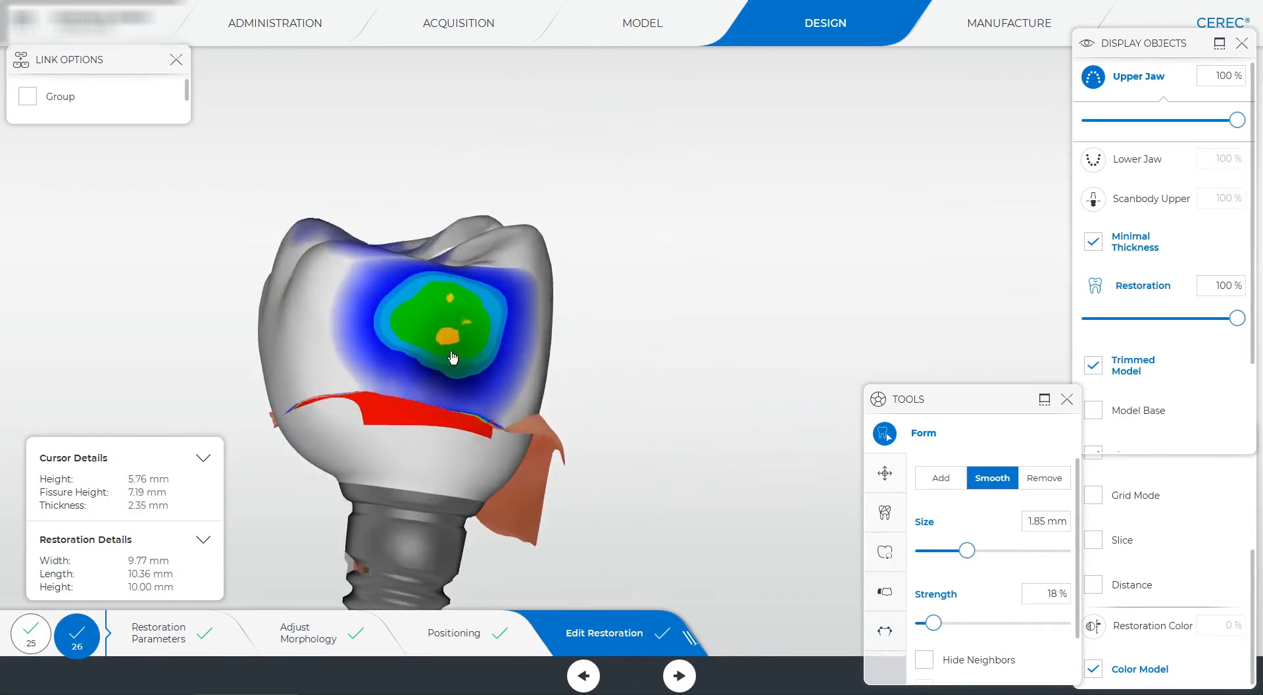
{"action": "key", "text": "space"}
{"action": "left_click", "coordinate": [495, 370]}
{"action": "mouse_move", "coordinate": [462, 368]}
{"action": "left_mouse_down"}
{"action": "mouse_move", "coordinate": [451, 331]}
{"action": "mouse_move", "coordinate": [487, 363]}
{"action": "left_mouse_up"}
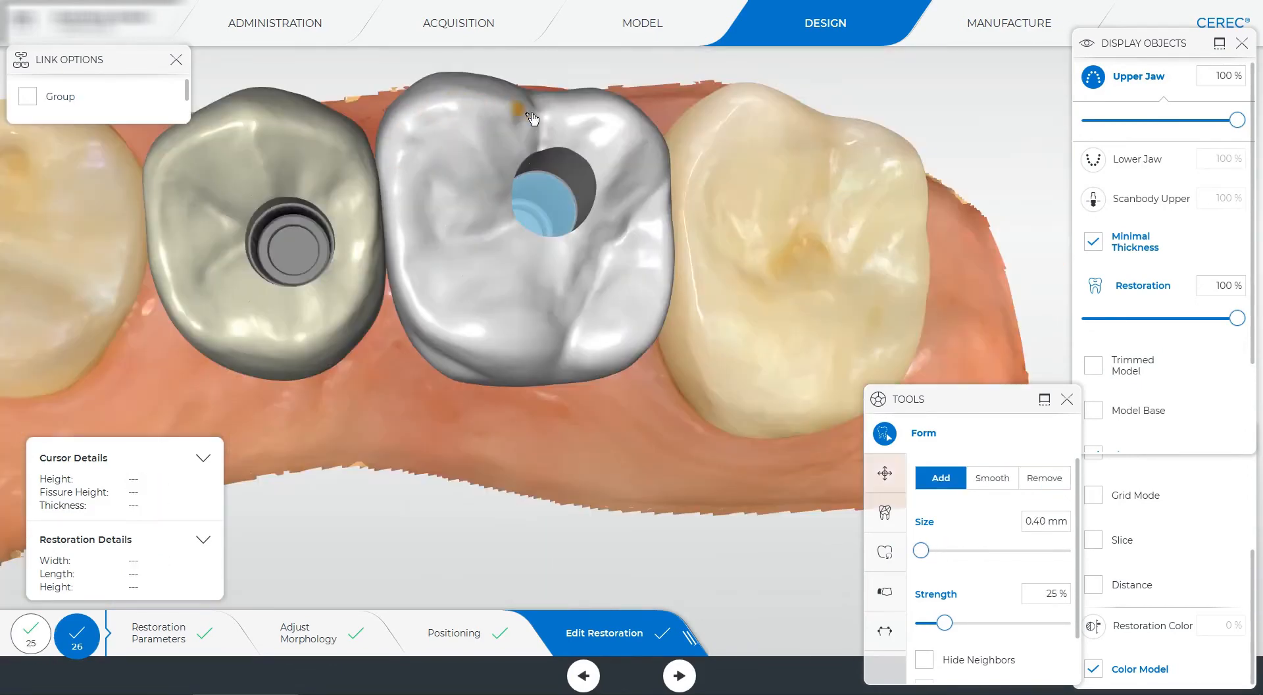
- Build up the occlusal ridges of the tooth 26 crown with Form Add at 0.40 mm and 25 % strength
{"action": "mouse_move", "coordinate": [499, 426]}
{"action": "left_mouse_down"}
{"action": "mouse_move", "coordinate": [434, 403]}
{"action": "mouse_move", "coordinate": [480, 434]}
{"action": "mouse_move", "coordinate": [428, 313]}
{"action": "left_mouse_up"}
{"action": "left_click", "coordinate": [499, 264]}
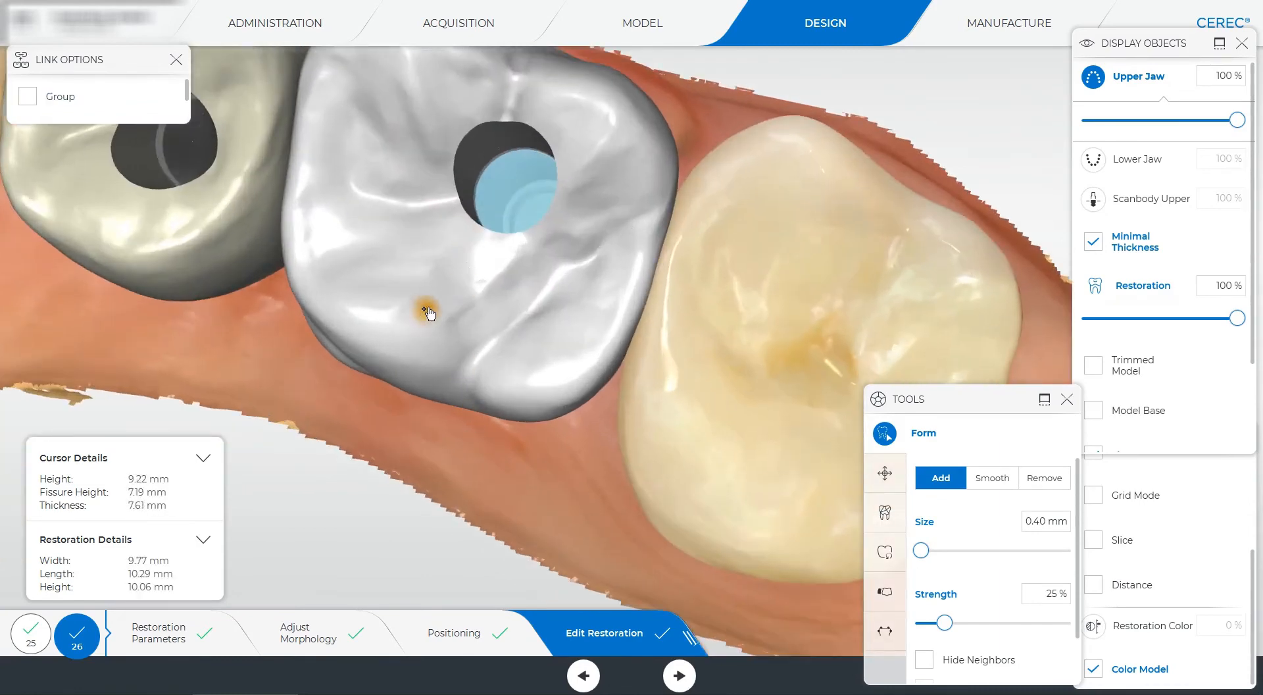
{"action": "left_click", "coordinate": [513, 241]}
{"action": "mouse_move", "coordinate": [503, 415]}
{"action": "left_mouse_down"}
{"action": "mouse_move", "coordinate": [461, 198]}
{"action": "mouse_move", "coordinate": [386, 224]}
{"action": "left_mouse_up"}
- Define the occlusal relief of the tooth 26 crown with Form Remove at 0.50 mm and Add at 0.40 mm, 25 % strength
{"action": "key", "text": "space"}
{"action": "left_click_drag", "start_coordinate": [484, 210], "coordinate": [592, 172]}
{"action": "mouse_move", "coordinate": [691, 332]}
{"action": "left_mouse_down"}
{"action": "mouse_move", "coordinate": [586, 271]}
{"action": "mouse_move", "coordinate": [613, 119]}
{"action": "mouse_move", "coordinate": [630, 159]}
{"action": "left_mouse_up"}
{"action": "key", "text": "space"}
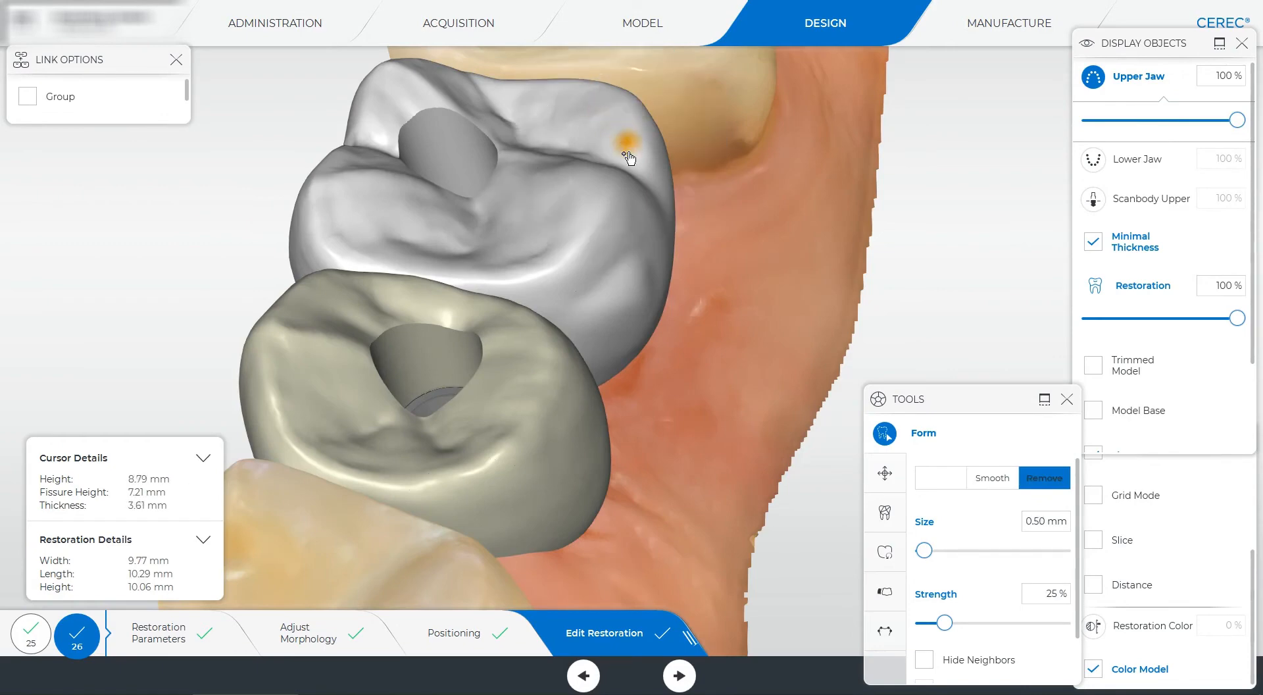
{"action": "key", "text": "space"}
{"action": "left_click_drag", "start_coordinate": [717, 191], "coordinate": [760, 272]}
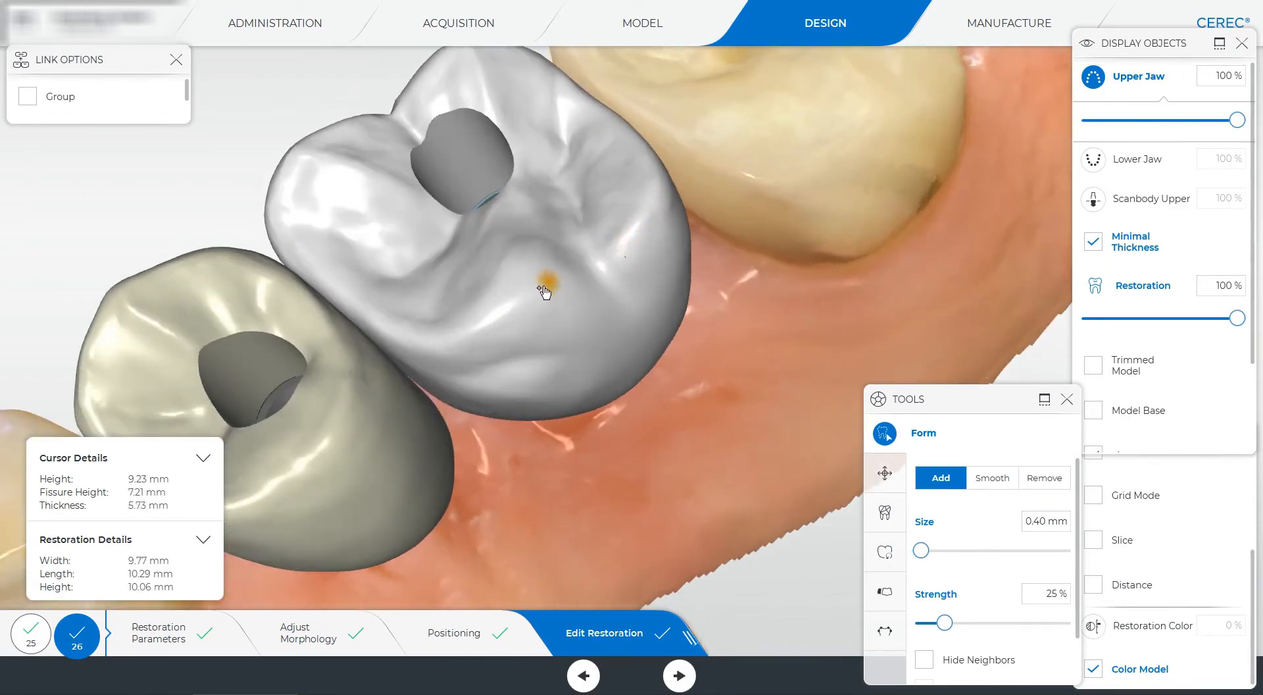
- Refine the groove beside the mesiopalatal cusp of the tooth 26 crown with Form at 25 % strength
{"action": "mouse_move", "coordinate": [773, 315]}
{"action": "left_mouse_down"}
{"action": "mouse_move", "coordinate": [801, 283]}
{"action": "mouse_move", "coordinate": [727, 316]}
{"action": "mouse_move", "coordinate": [687, 290]}
{"action": "left_mouse_up"}
{"action": "right_click", "coordinate": [725, 319]}
{"action": "left_click", "coordinate": [801, 375]}
{"action": "mouse_move", "coordinate": [571, 270]}
{"action": "left_mouse_down"}
{"action": "mouse_move", "coordinate": [603, 254]}
{"action": "mouse_move", "coordinate": [585, 267]}
{"action": "left_mouse_up"}
{"action": "left_click_drag", "start_coordinate": [694, 276], "coordinate": [730, 283]}
{"action": "mouse_move", "coordinate": [711, 230]}
{"action": "left_mouse_down"}
{"action": "mouse_move", "coordinate": [330, 442]}
{"action": "mouse_move", "coordinate": [312, 329]}
{"action": "left_mouse_up"}
{"action": "left_click_drag", "start_coordinate": [539, 487], "coordinate": [569, 388]}
- Reshape the mesiopalatal cusp area of the tooth 26 crown using circular Shape in 2-directional mode at size 2.38
{"action": "right_click", "coordinate": [570, 389]}
{"action": "left_click", "coordinate": [493, 445]}
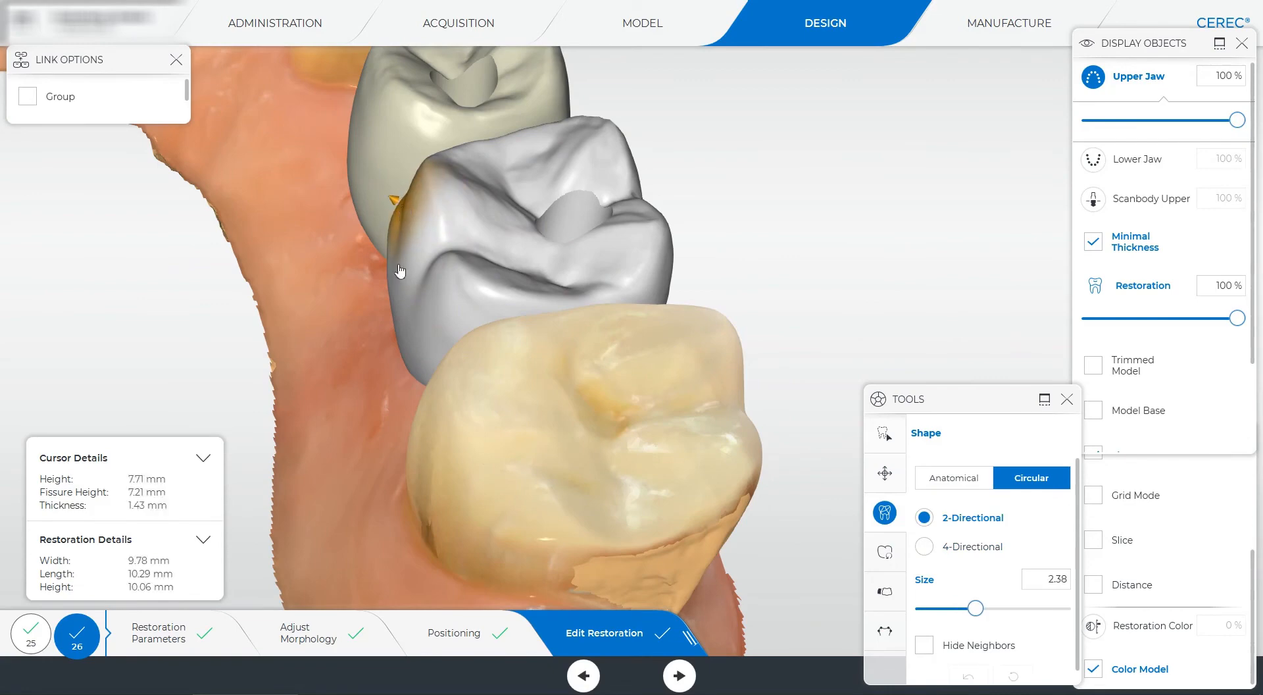
{"action": "scroll", "coordinate": [401, 271], "scroll_direction": "down", "scroll_amount": 3}
{"action": "left_click_drag", "start_coordinate": [612, 434], "coordinate": [606, 271]}
{"action": "scroll", "coordinate": [558, 248], "scroll_direction": "down", "scroll_amount": 2}
- Turn on the trimmed model, hide the upper jaw and inspect the isolated tooth 26 crown from its sides
{"action": "left_click", "coordinate": [1093, 365]}
{"action": "left_click_drag", "start_coordinate": [786, 402], "coordinate": [641, 381]}
{"action": "left_click", "coordinate": [1093, 77]}
{"action": "left_click_drag", "start_coordinate": [691, 296], "coordinate": [177, 304]}
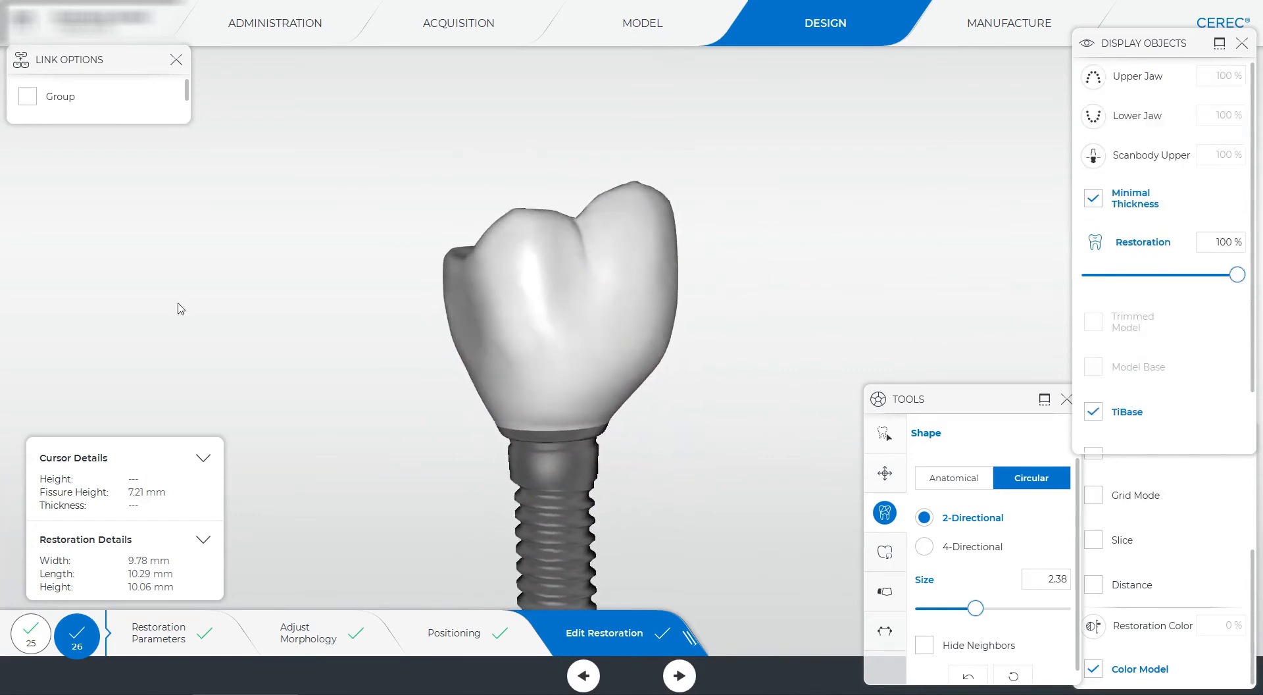
{"action": "left_click_drag", "start_coordinate": [57, 280], "coordinate": [196, 330]}
- Smooth the axial surfaces of the tooth 26 crown down to the implant base with Form at 1.23 mm and 25 % strength
{"action": "right_click", "coordinate": [195, 330]}
{"action": "left_click", "coordinate": [279, 271]}
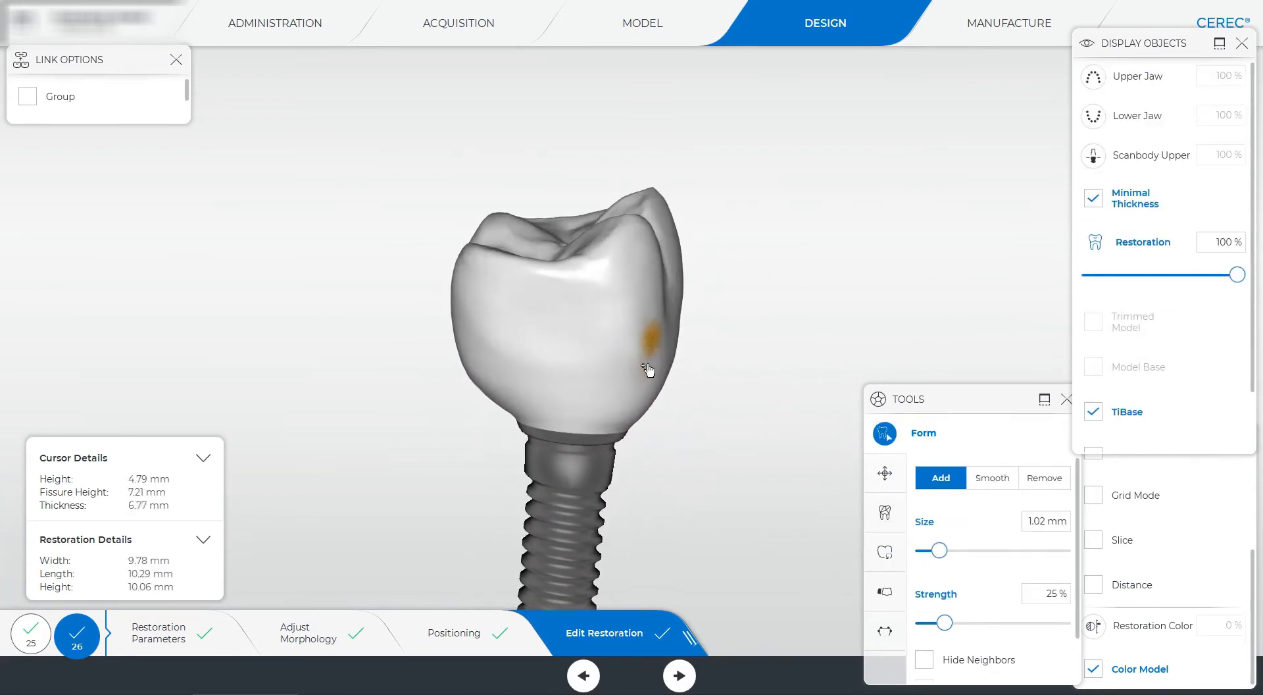
{"action": "right_click", "coordinate": [625, 374]}
{"action": "left_click", "coordinate": [713, 362]}
{"action": "scroll", "coordinate": [293, 362], "scroll_direction": "up", "scroll_amount": 4}
{"action": "left_click_drag", "start_coordinate": [293, 363], "coordinate": [618, 329]}
{"action": "scroll", "coordinate": [665, 268], "scroll_direction": "down", "scroll_amount": 3}
{"action": "left_click_drag", "start_coordinate": [137, 261], "coordinate": [174, 266]}
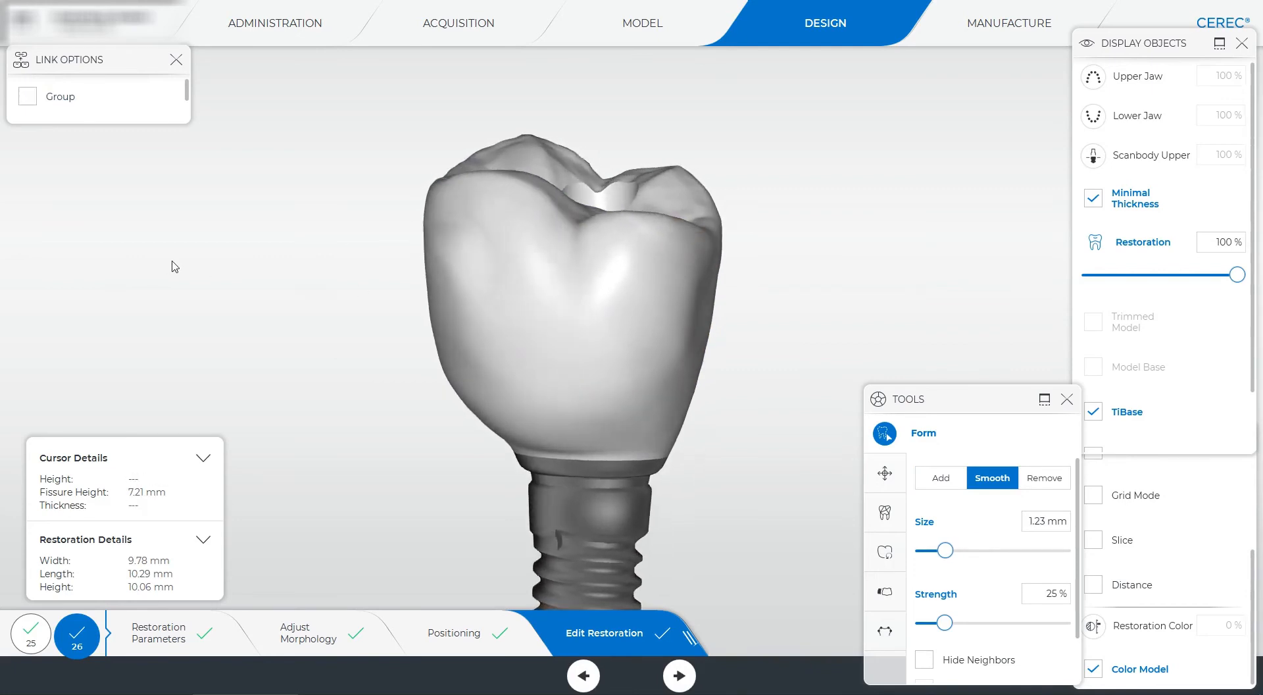
{"action": "left_click_drag", "start_coordinate": [634, 459], "coordinate": [520, 439]}
{"action": "mouse_move", "coordinate": [138, 289]}
{"action": "left_mouse_down"}
{"action": "mouse_move", "coordinate": [264, 309]}
{"action": "mouse_move", "coordinate": [244, 314]}
{"action": "mouse_move", "coordinate": [463, 327]}
{"action": "mouse_move", "coordinate": [459, 341]}
{"action": "left_mouse_up"}
- Select the tooth 25 crown and smooth its cervical surfaces with Form at 1.55 mm and 25 % strength
{"action": "left_click", "coordinate": [30, 634]}
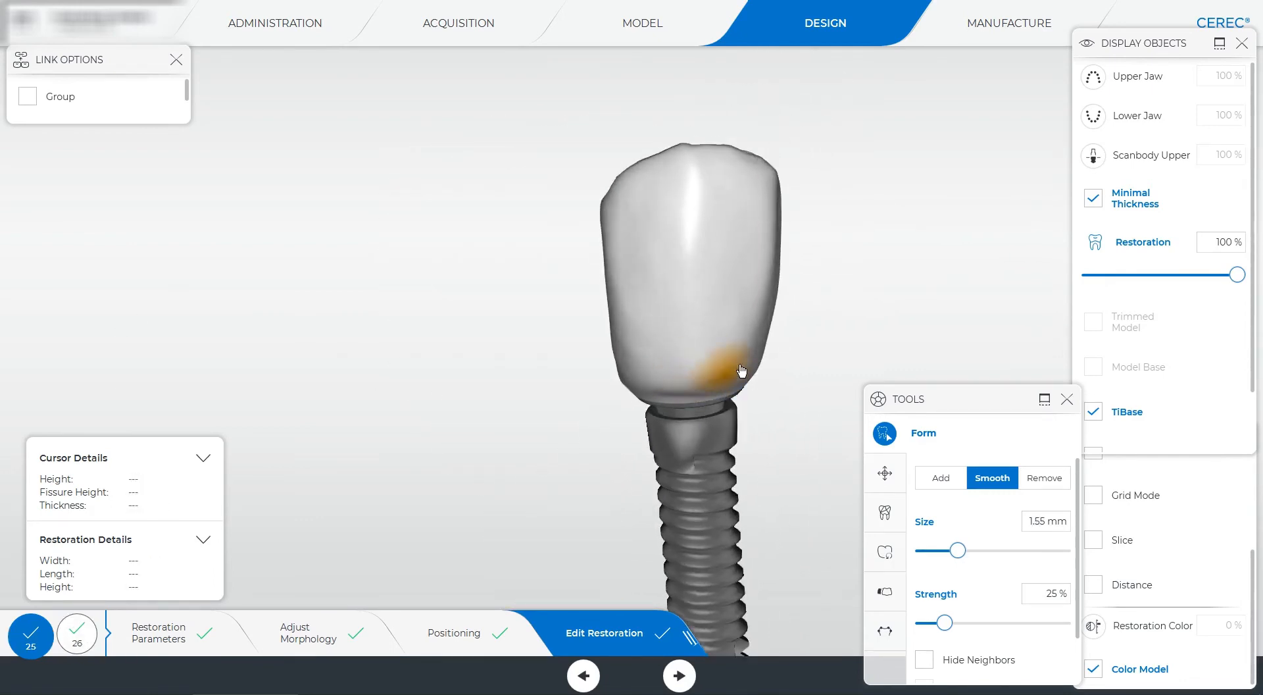
{"action": "middle_click_drag", "start_coordinate": [741, 371], "coordinate": [654, 383]}
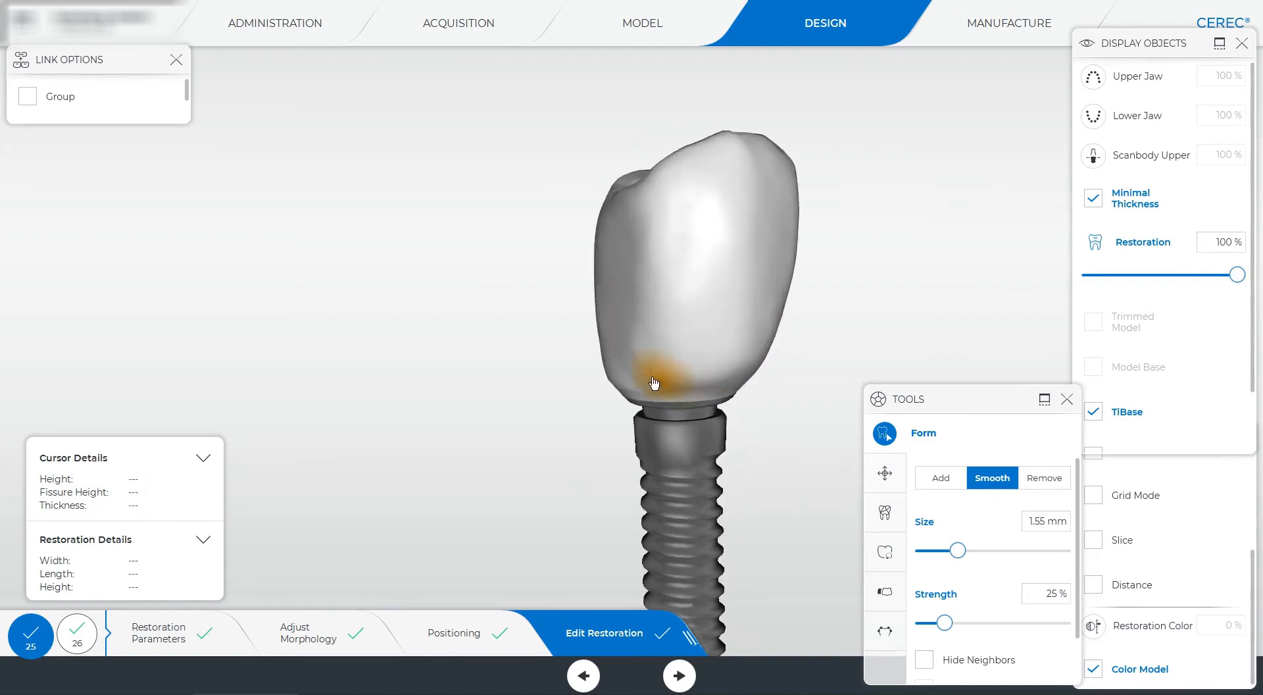
{"action": "mouse_move", "coordinate": [390, 226]}
{"action": "middle_mouse_down"}
{"action": "mouse_move", "coordinate": [486, 316]}
{"action": "mouse_move", "coordinate": [623, 377]}
{"action": "mouse_move", "coordinate": [714, 389]}
{"action": "middle_mouse_up"}
{"action": "middle_click_drag", "start_coordinate": [801, 388], "coordinate": [745, 317]}
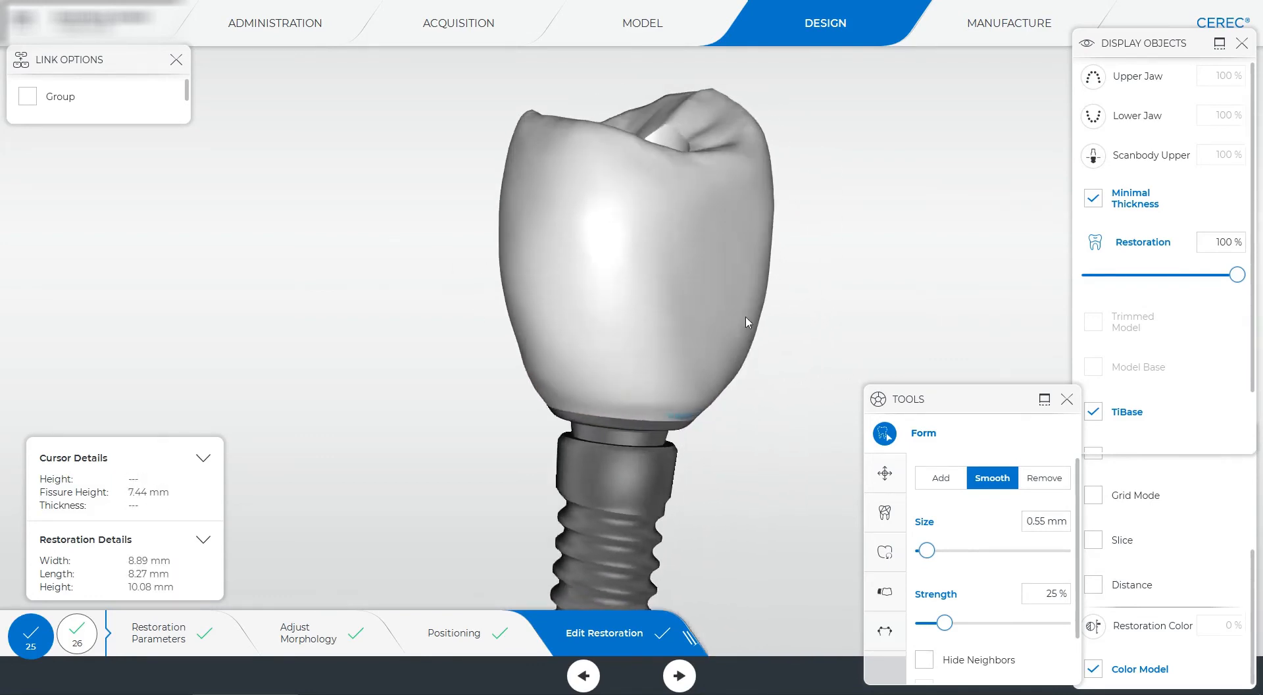
- Refine the cervical edge of the tooth 25 crown near the implant base with Form at 25 % strength
{"action": "middle_click_drag", "start_coordinate": [706, 406], "coordinate": [483, 266]}
{"action": "right_click", "coordinate": [483, 267]}
{"action": "left_click", "coordinate": [561, 317]}
{"action": "mouse_move", "coordinate": [904, 209]}
{"action": "middle_mouse_down"}
{"action": "mouse_move", "coordinate": [675, 393]}
{"action": "mouse_move", "coordinate": [594, 358]}
{"action": "middle_mouse_up"}
{"action": "left_click_drag", "start_coordinate": [567, 383], "coordinate": [703, 400]}
{"action": "right_click", "coordinate": [703, 400]}
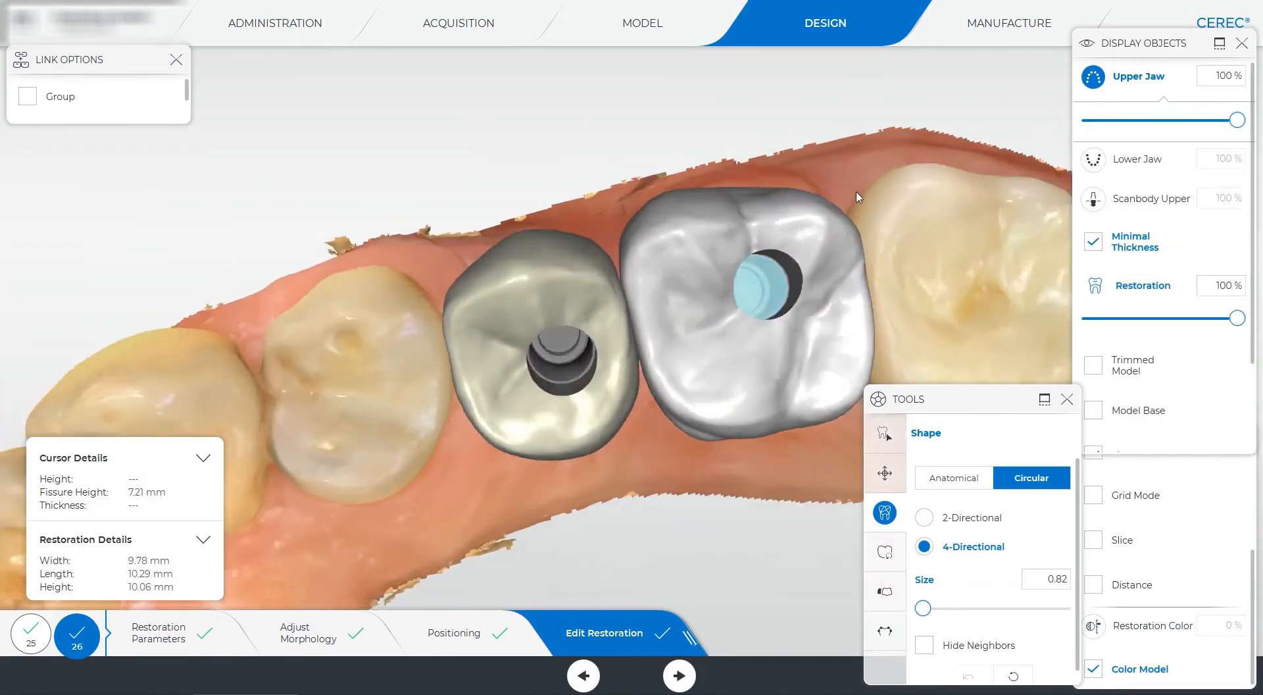
- Smooth the distal marginal ridge of the tooth 25 crown with Form at 0.85 mm and 25 % strength
{"action": "right_click", "coordinate": [608, 321]}
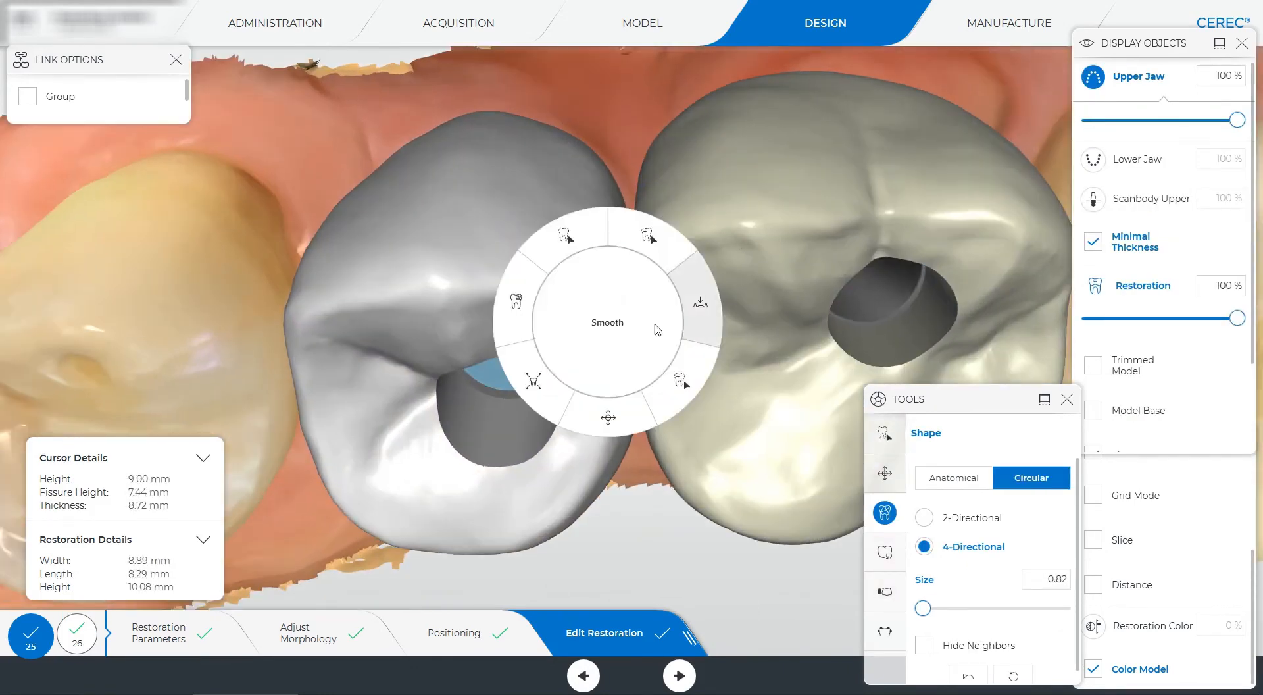
{"action": "left_click", "coordinate": [696, 302]}
{"action": "left_click_drag", "start_coordinate": [610, 567], "coordinate": [590, 533]}
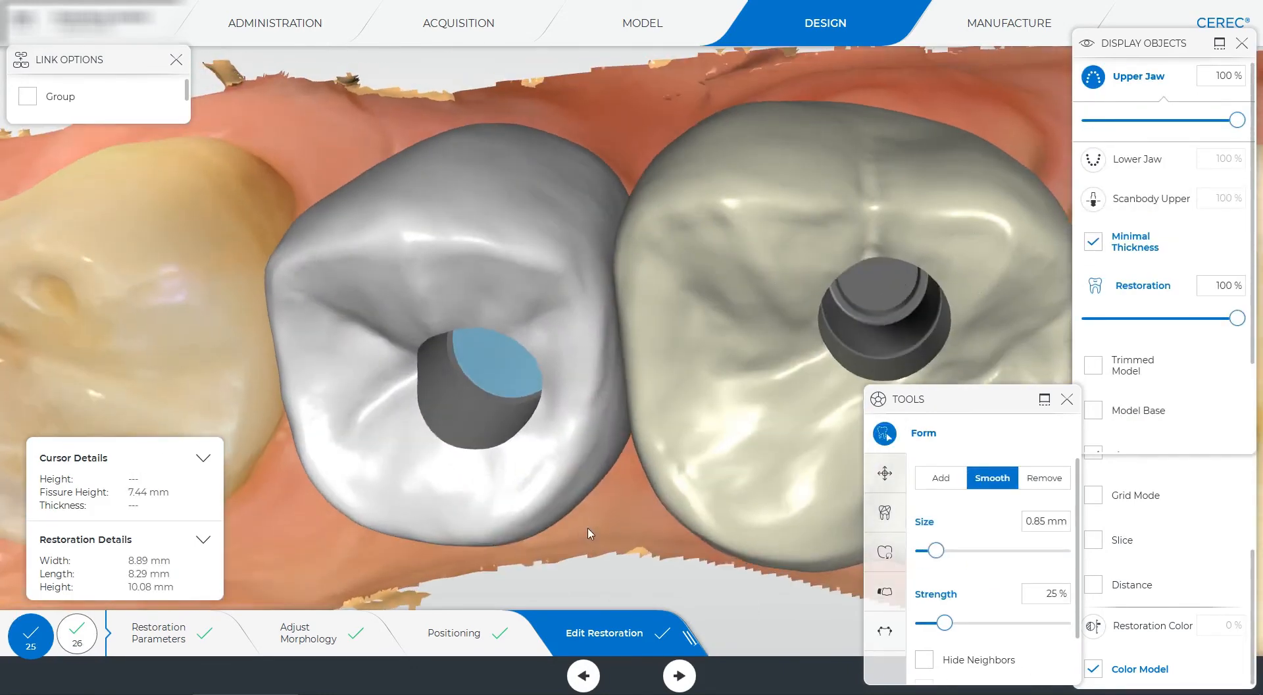
{"action": "left_click_drag", "start_coordinate": [592, 302], "coordinate": [579, 469]}
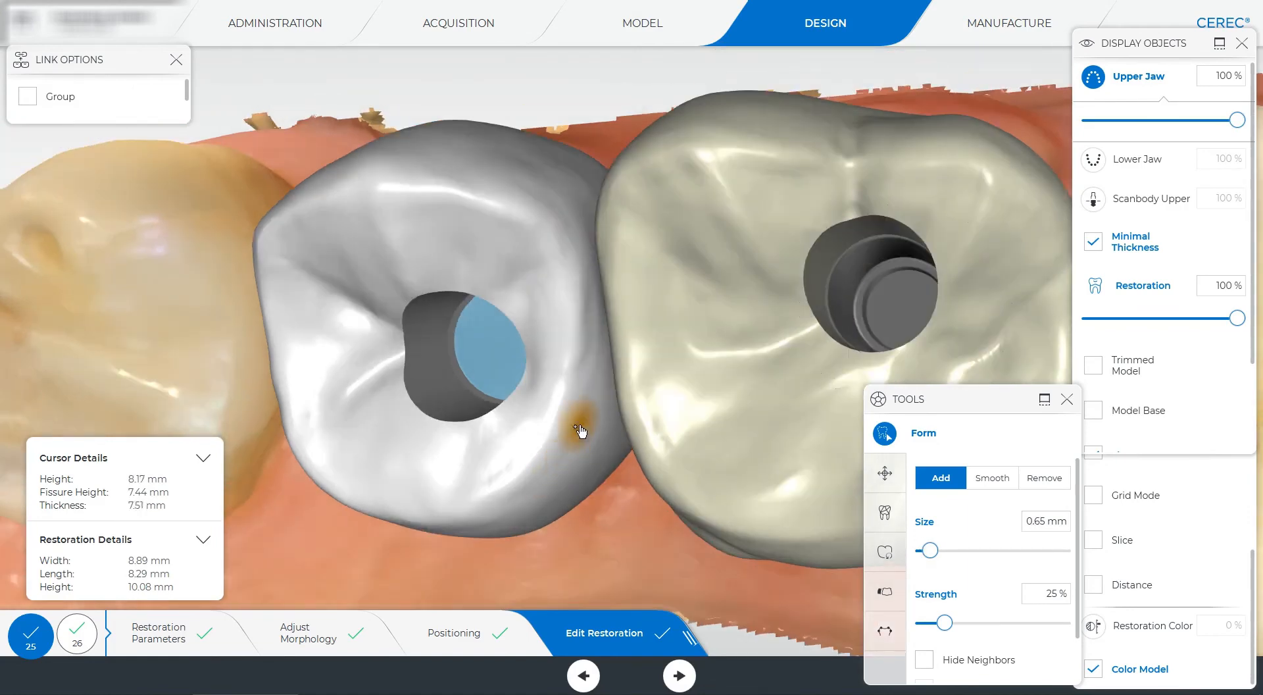
- Measure the distance between the neighbouring natural teeth across both implant crowns
{"action": "scroll", "coordinate": [474, 455], "scroll_direction": "down", "scroll_amount": 3}
{"action": "left_click_drag", "start_coordinate": [510, 579], "coordinate": [526, 461]}
{"action": "scroll", "coordinate": [526, 461], "scroll_direction": "down", "scroll_amount": 3}
{"action": "left_click", "coordinate": [1093, 584]}
{"action": "scroll", "coordinate": [510, 242], "scroll_direction": "up", "scroll_amount": 4}
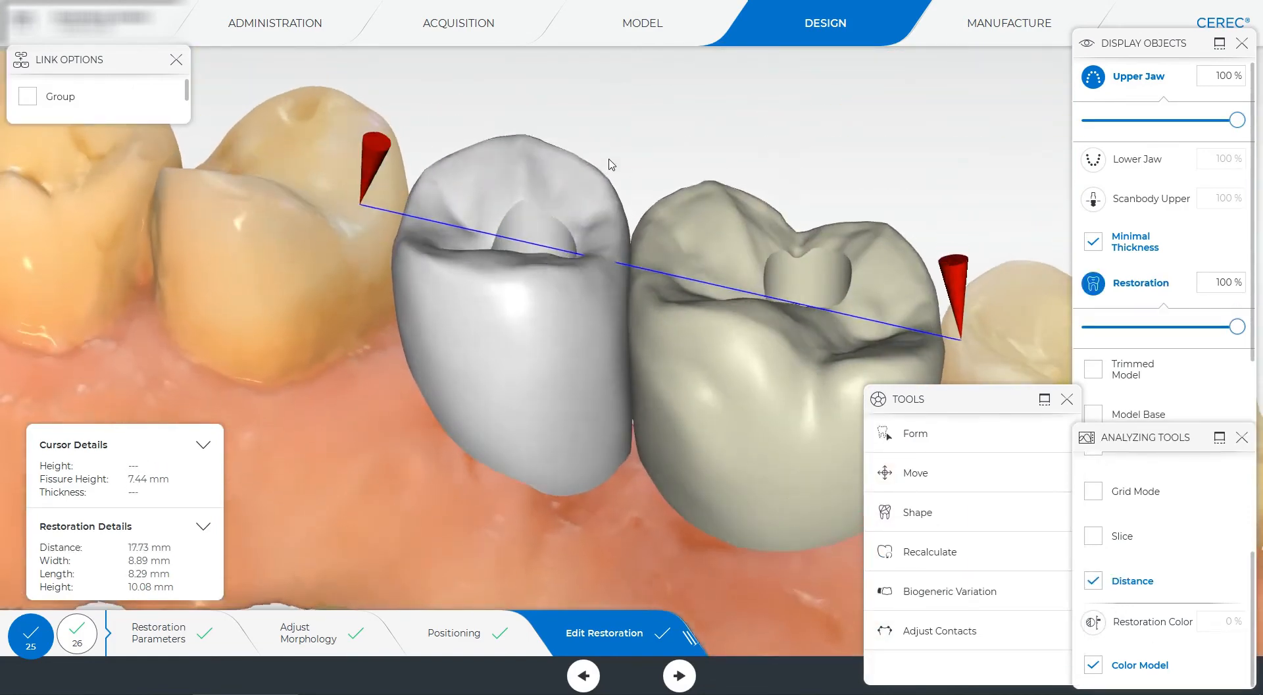
- Reduce the distal occlusal ridge of the tooth 25 crown with Form Remove at 0.78 to 1.08 mm and 25 % strength
{"action": "right_click", "coordinate": [609, 162]}
{"action": "left_click", "coordinate": [686, 209]}
{"action": "left_click_drag", "start_coordinate": [595, 247], "coordinate": [573, 307]}
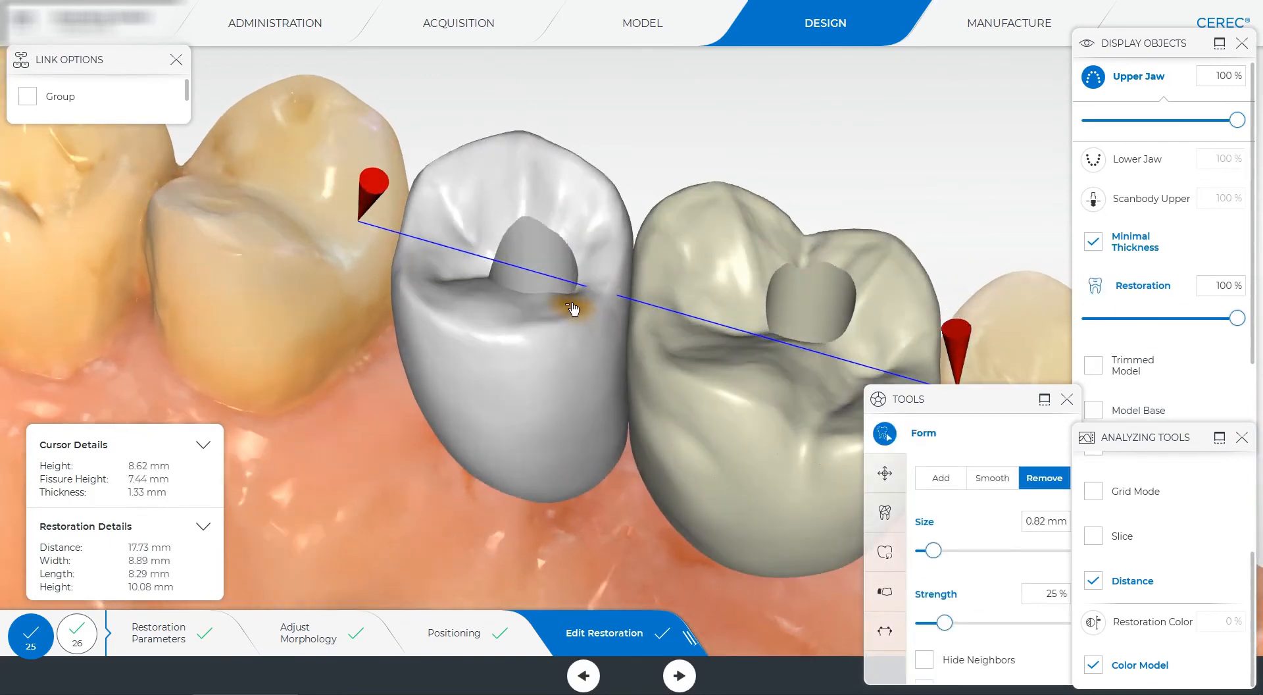
{"action": "middle_click_drag", "start_coordinate": [586, 289], "coordinate": [584, 362]}
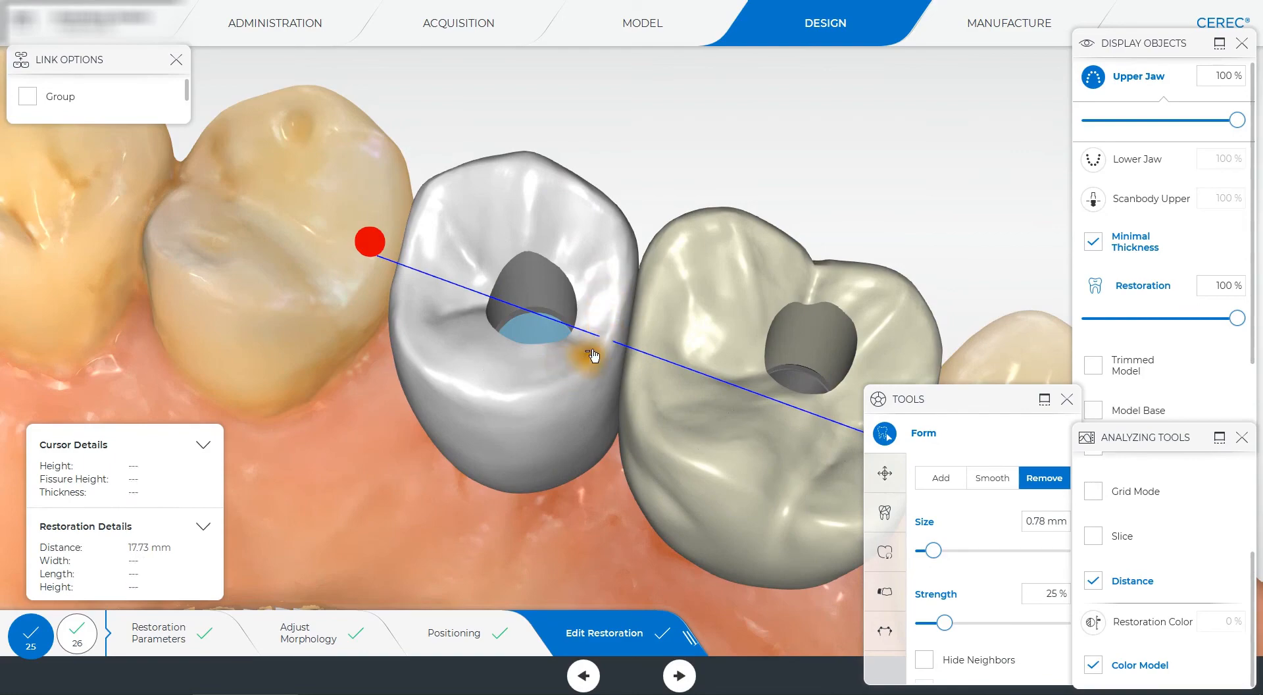
{"action": "key", "text": "space"}
{"action": "key", "text": "space"}
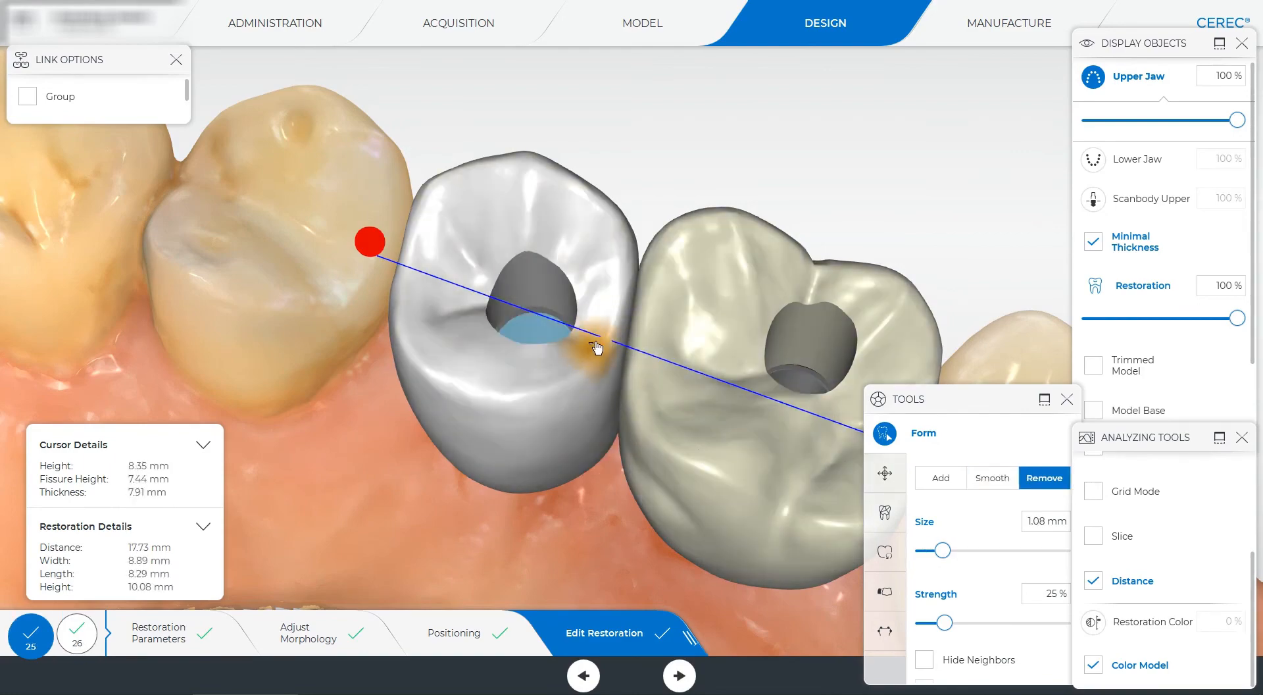
{"action": "middle_click_drag", "start_coordinate": [609, 344], "coordinate": [589, 257]}
{"action": "left_click", "coordinate": [620, 443]}
{"action": "scroll", "coordinate": [590, 257], "scroll_direction": "down", "scroll_amount": 3}
- Select the tooth 26 crown, show the lower jaw and view both crowns in occlusion from the cheek side
{"action": "left_click", "coordinate": [77, 634]}
{"action": "scroll", "coordinate": [579, 500], "scroll_direction": "down", "scroll_amount": 4}
{"action": "middle_click_drag", "start_coordinate": [578, 500], "coordinate": [618, 592]}
{"action": "left_click", "coordinate": [1093, 160]}
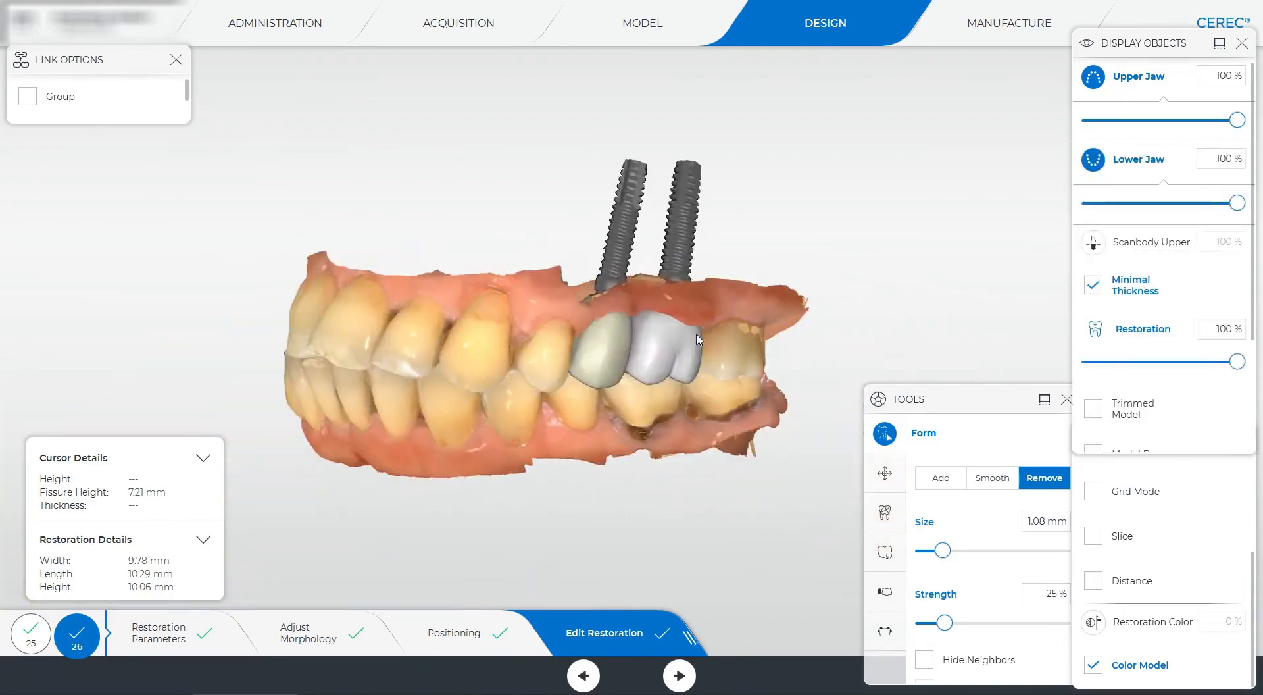
{"action": "middle_click_drag", "start_coordinate": [408, 411], "coordinate": [536, 408]}
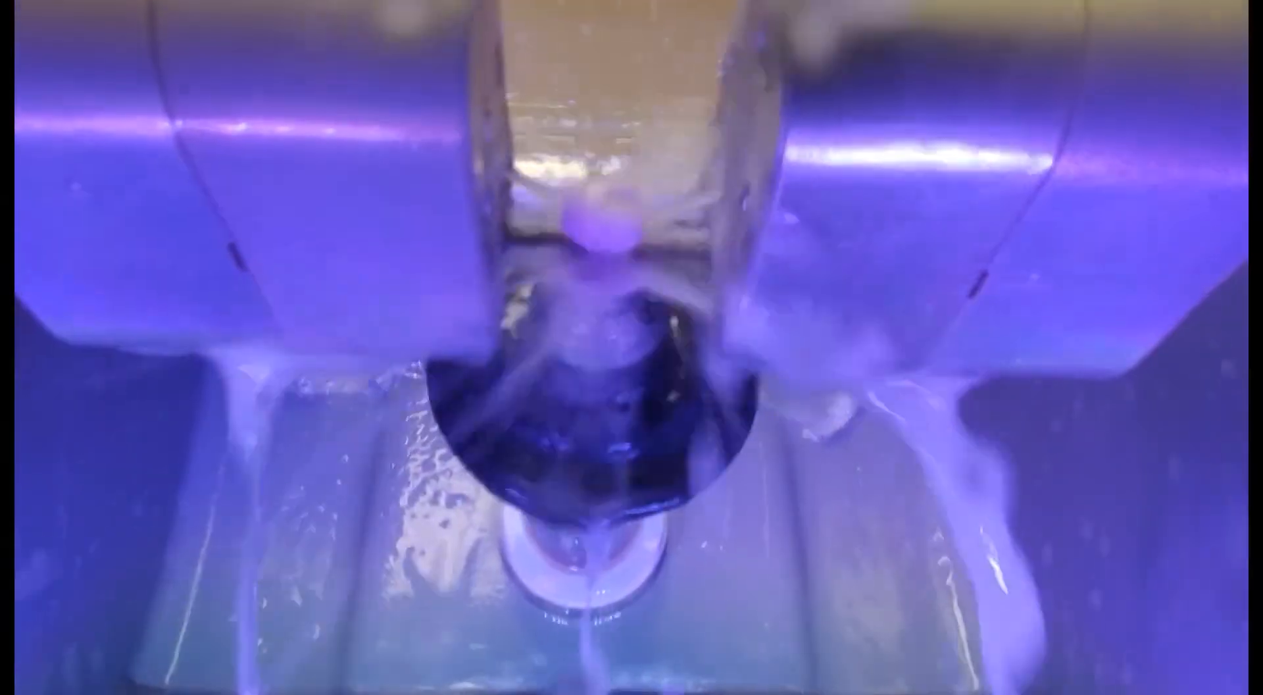